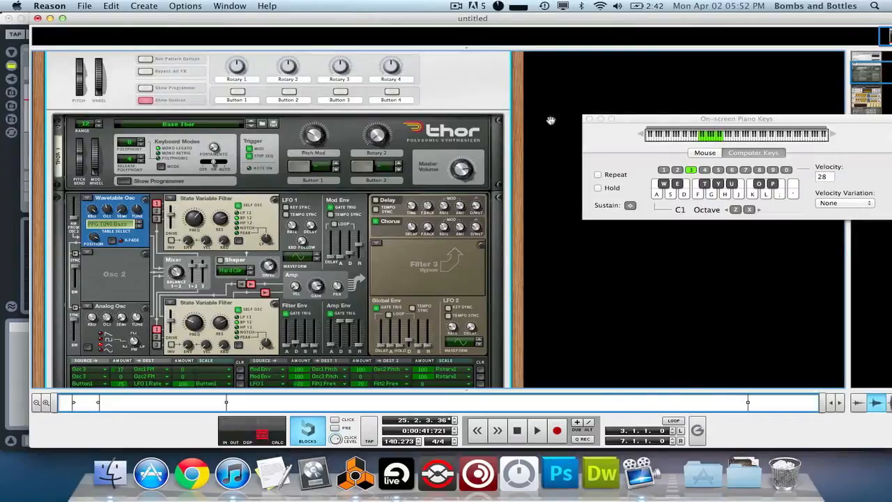
# Step: Create a new Combinator in the empty rack space and close the on-screen piano keys
pyautogui.moveTo(780, 156); pyautogui.dragTo(252, 4)
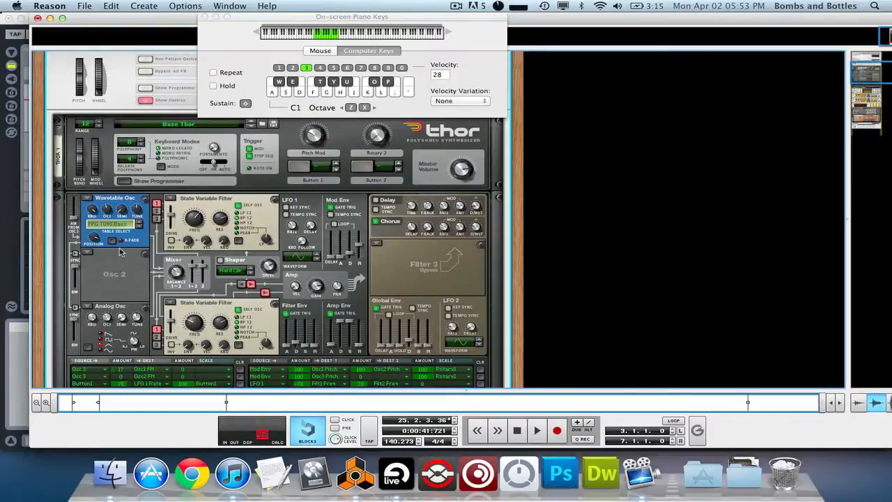
pyautogui.click(274, 19)
pyautogui.rightClick(555, 126)
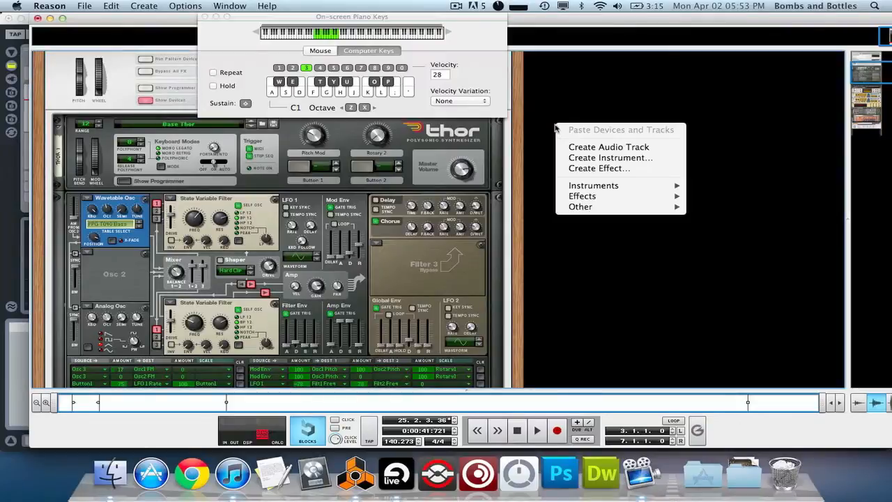
pyautogui.moveTo(601, 207)
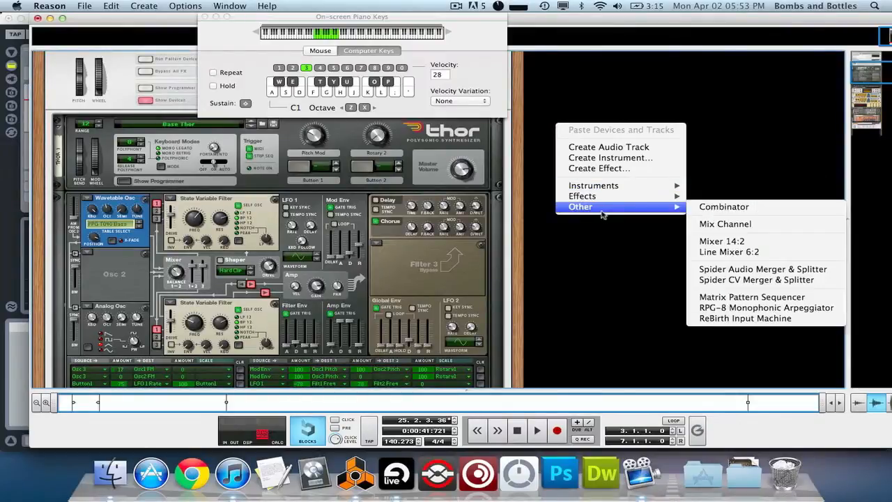
pyautogui.click(740, 207)
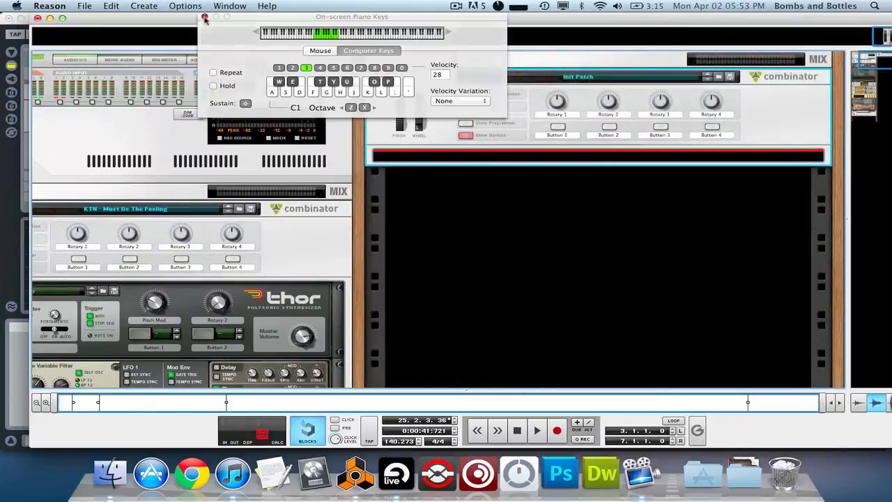
pyautogui.click(204, 17)
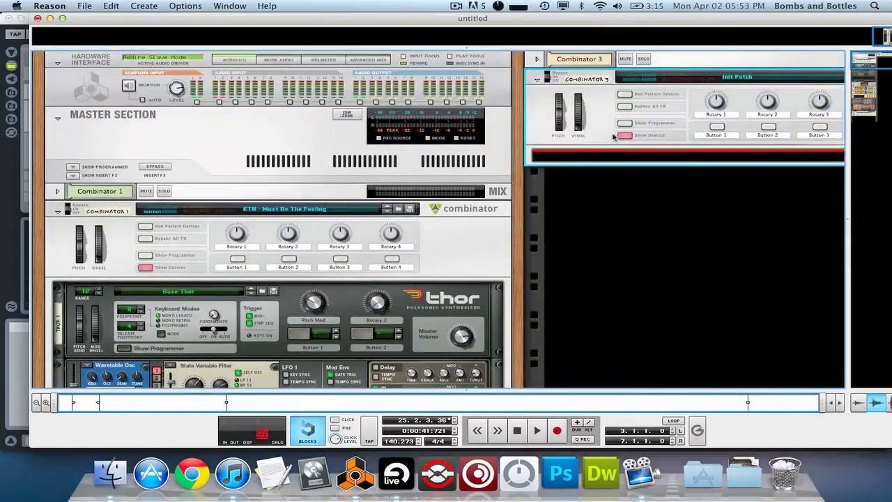
pyautogui.press('super+z')
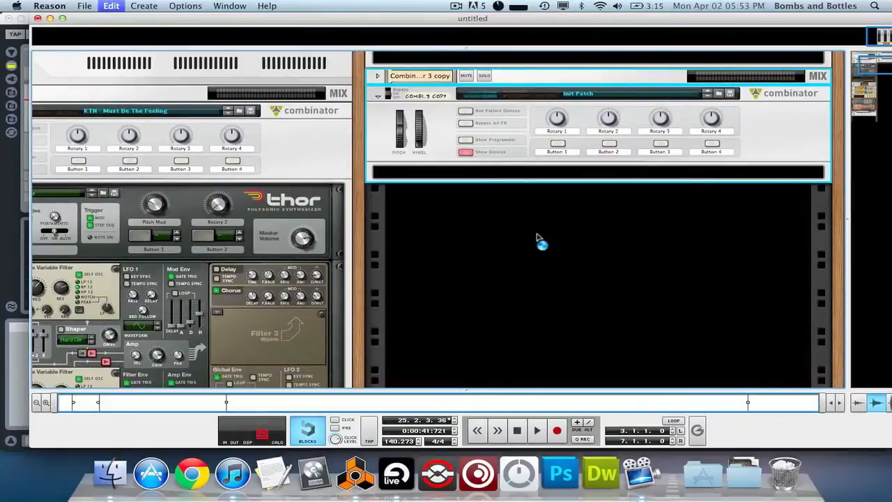
pyautogui.scroll(-5, 538, 238)
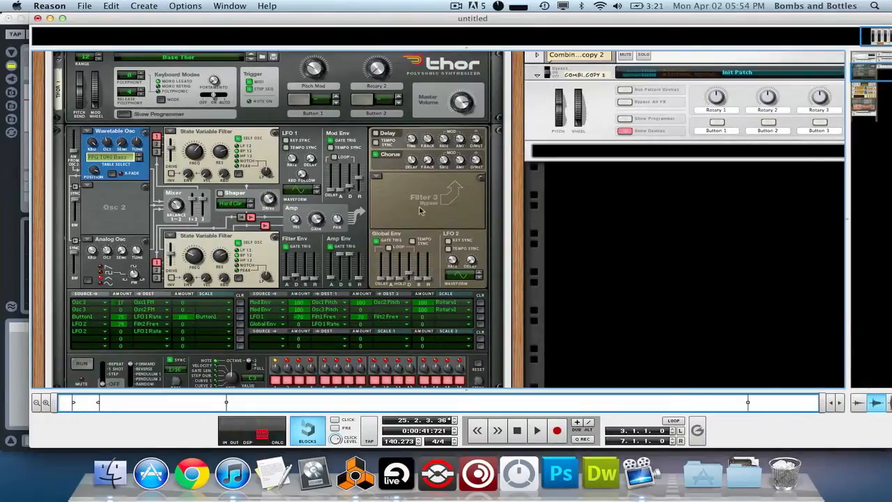
# Step: Switch to Live and play the reference clip from several positions to hear its bass sounds
pyautogui.click(28, 151)
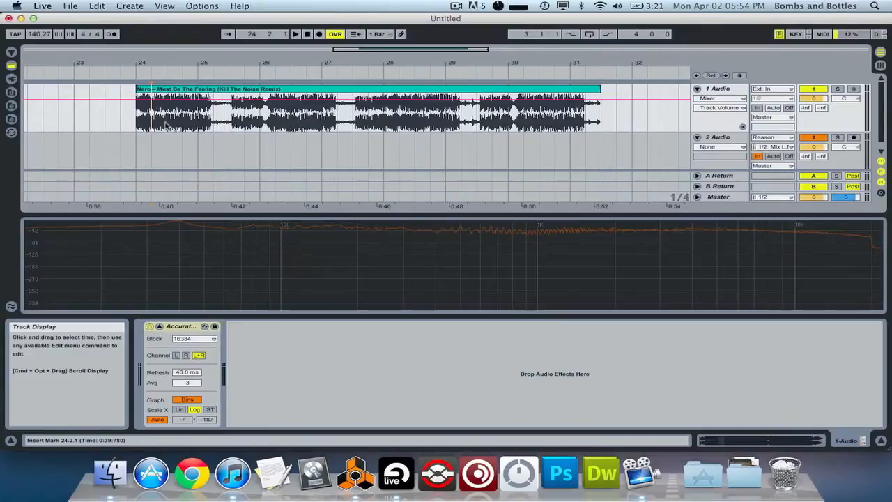
pyautogui.press('space')
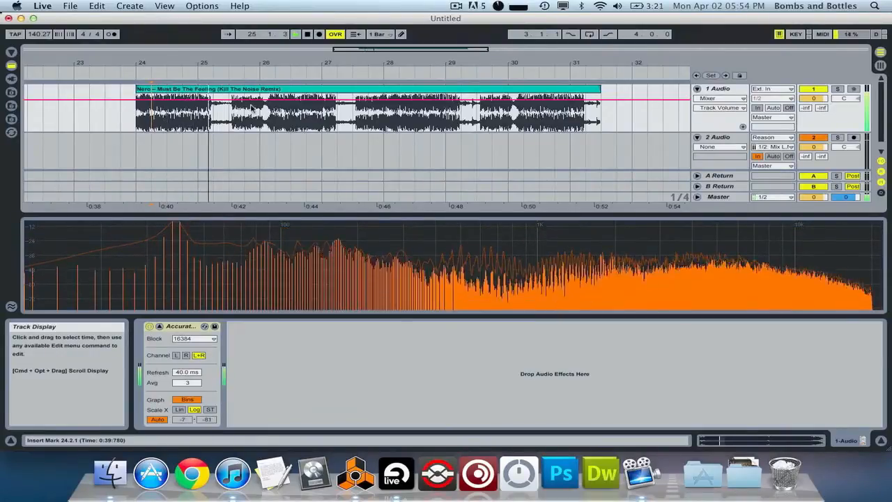
pyautogui.click(282, 117)
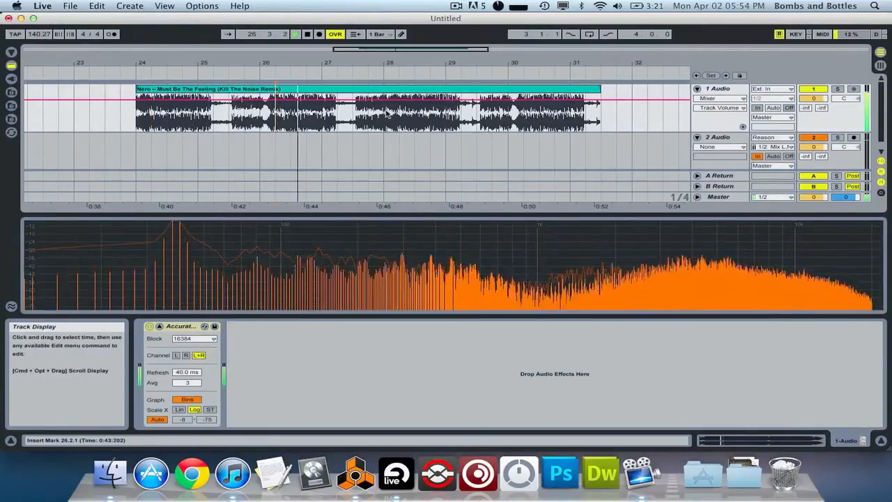
pyautogui.click(386, 111)
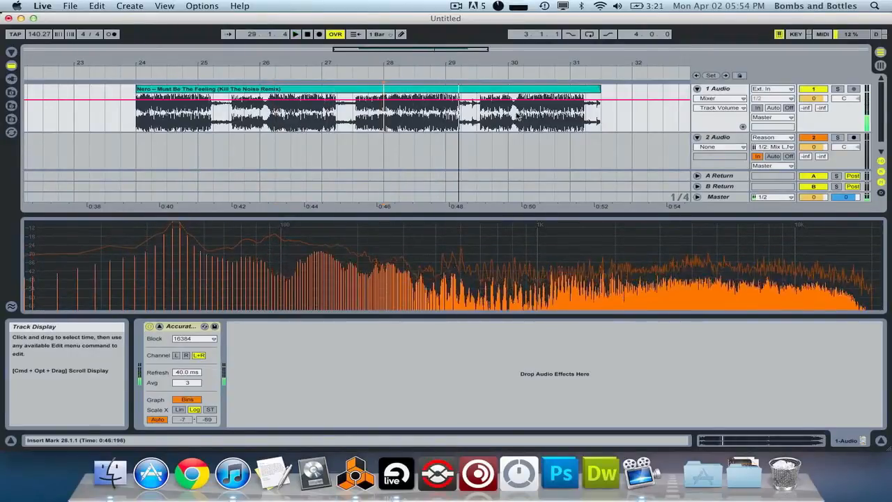
pyautogui.click(524, 114)
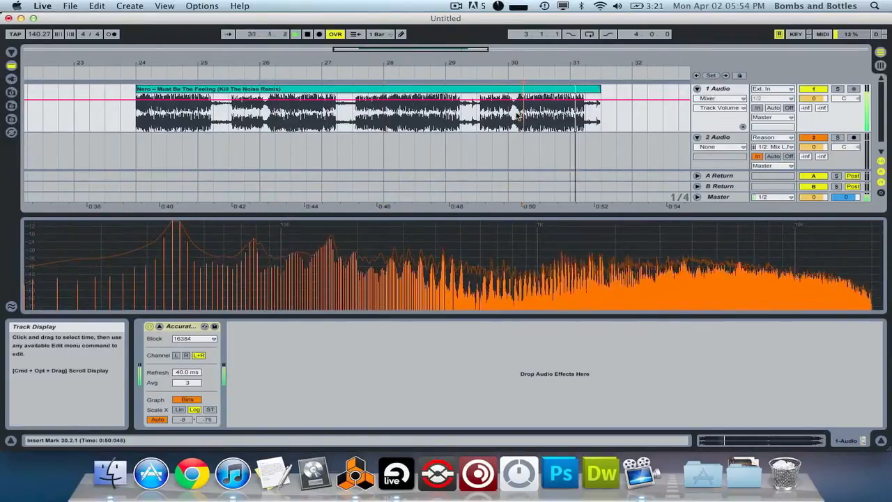
pyautogui.click(155, 115)
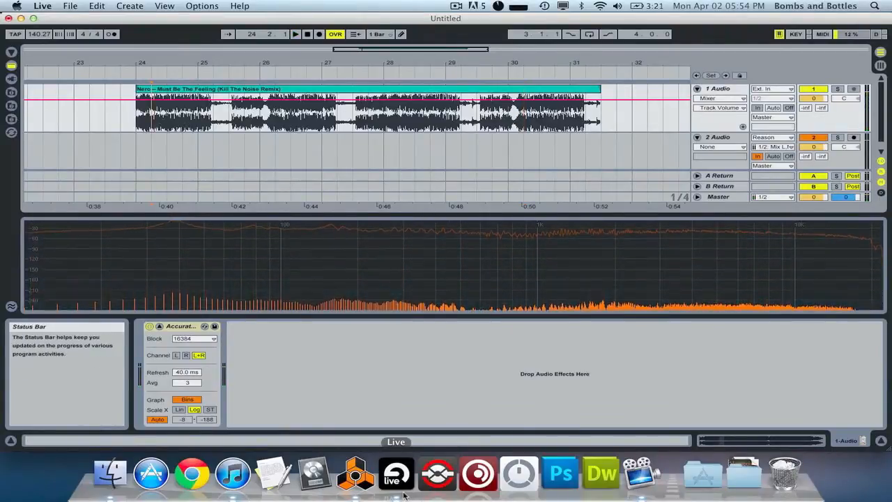
# Step: Switch back to Reason and show the on-screen piano keys over the rack with the Base Thor synth in view
pyautogui.click(355, 475)
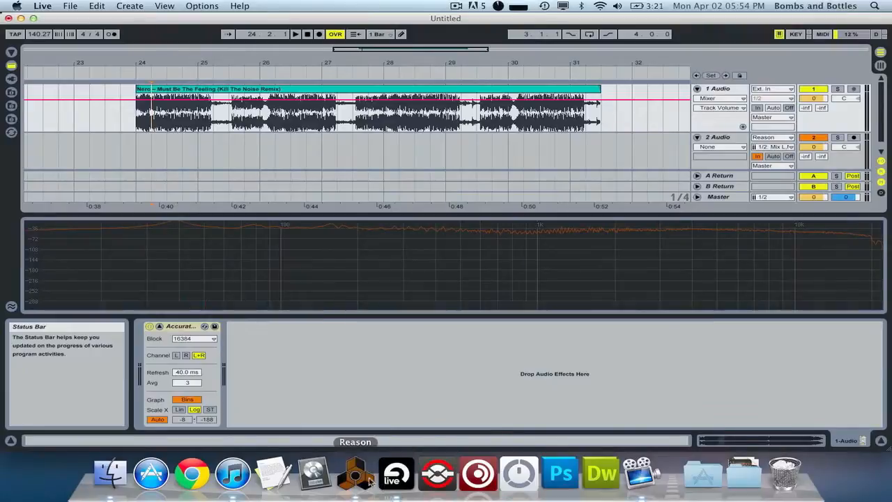
pyautogui.scroll(-2, 425, 193)
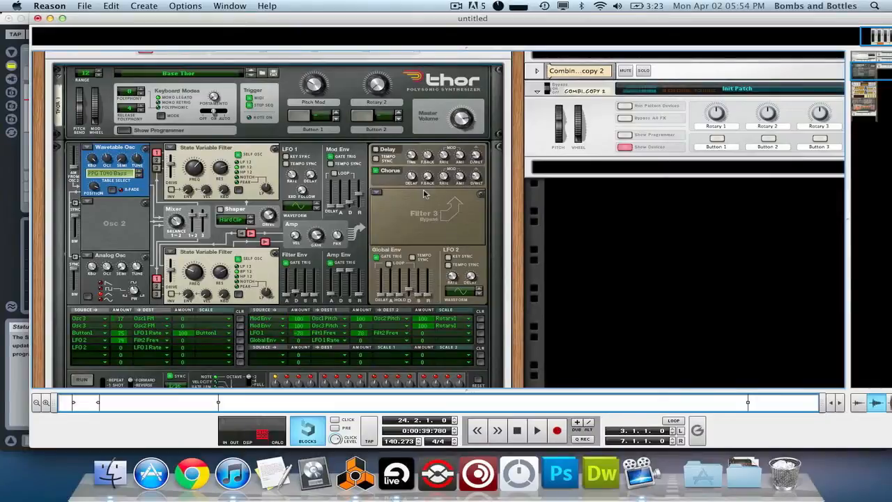
pyautogui.press('F5')
pyautogui.press('F6')
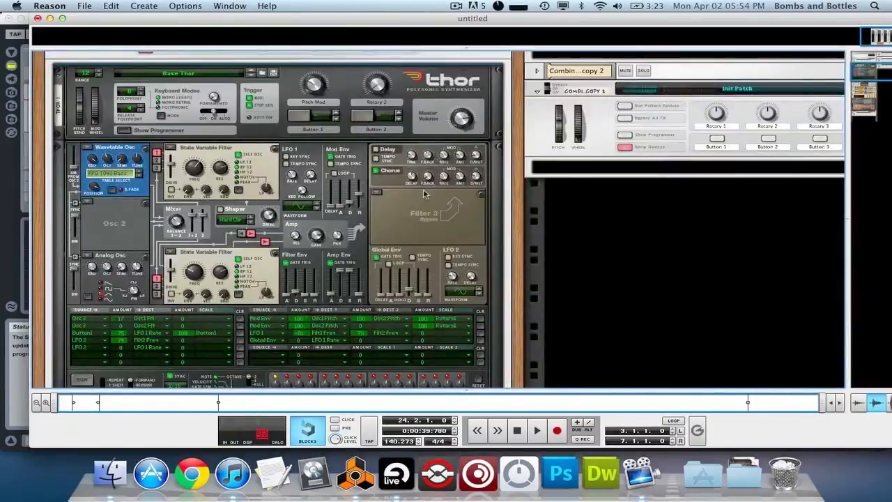
pyautogui.press('F4')
pyautogui.press('e')
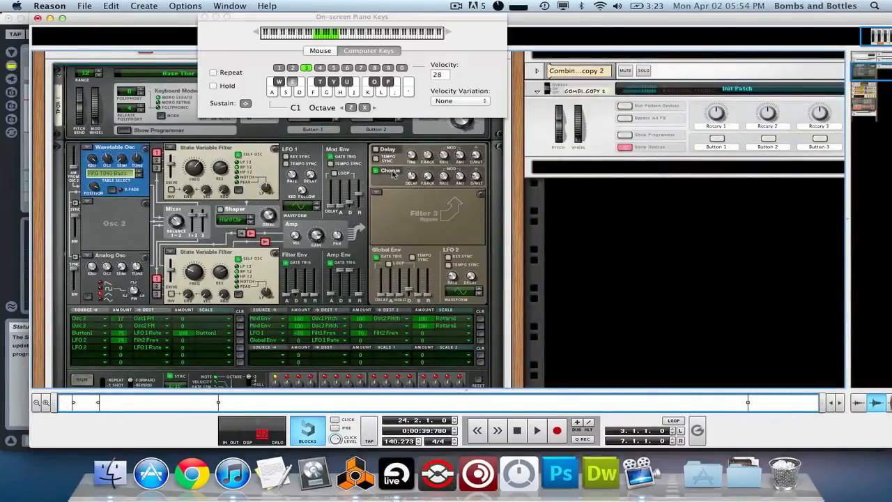
# Step: Make Combinator 1 the sequencer track that receives notes, play a note on it in the rack, and move the piano keys clear of Base Thor
pyautogui.press('F7')
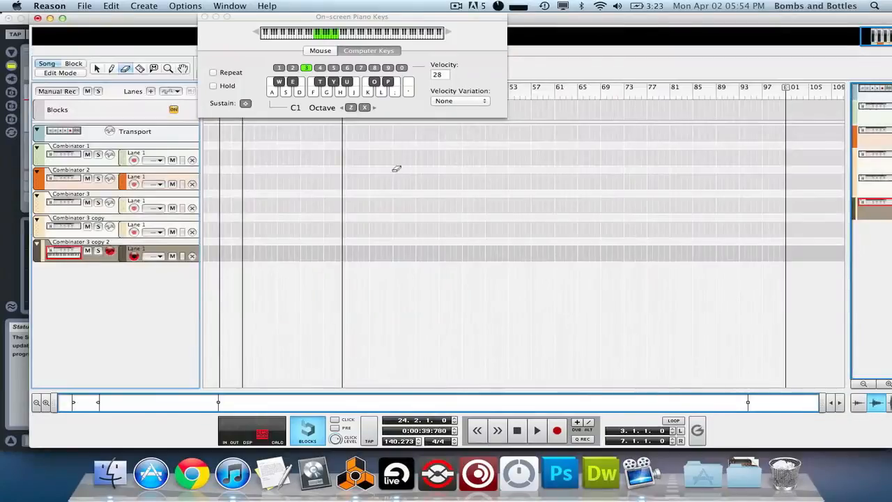
pyautogui.click(65, 152)
pyautogui.press('F6')
pyautogui.press('F5')
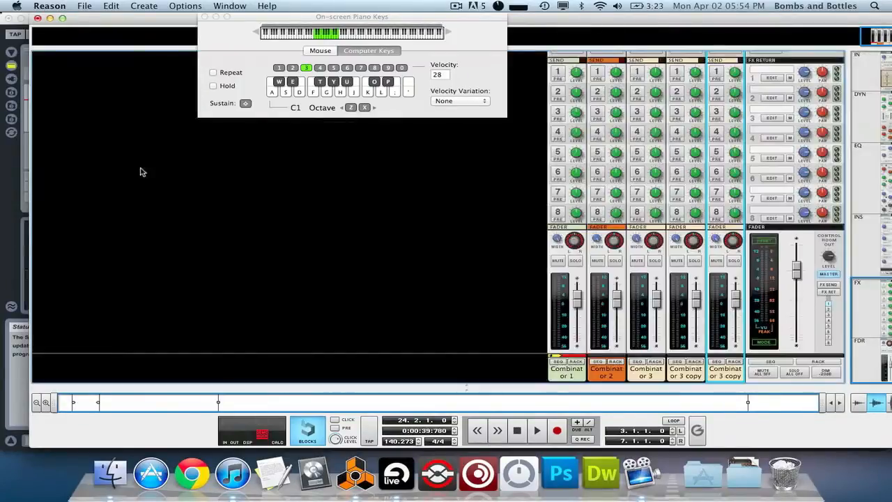
pyautogui.press('F6')
pyautogui.press('e')
pyautogui.moveTo(269, 19); pyautogui.dragTo(561, 25)
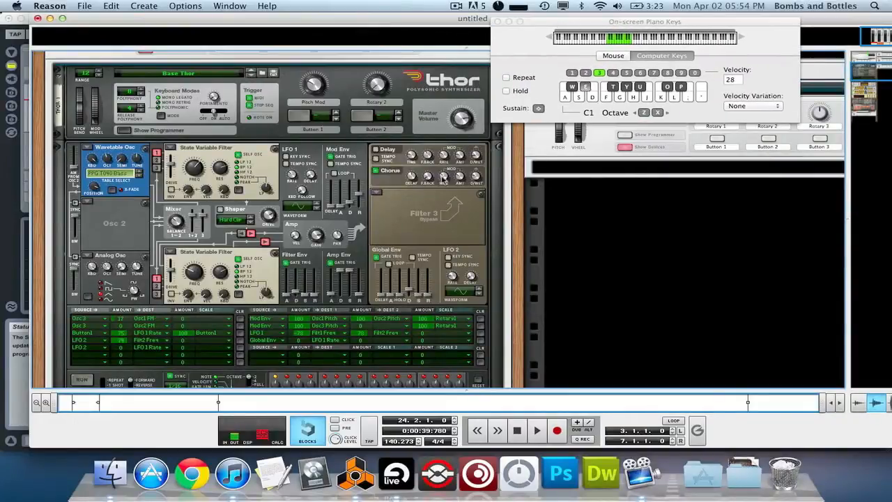
# Step: Raise the LFO 2 to Filt2 Freq amount in Base Thor's modulation matrix to about 94
pyautogui.scroll(-3, 393, 194)
pyautogui.scroll(-2, 392, 194)
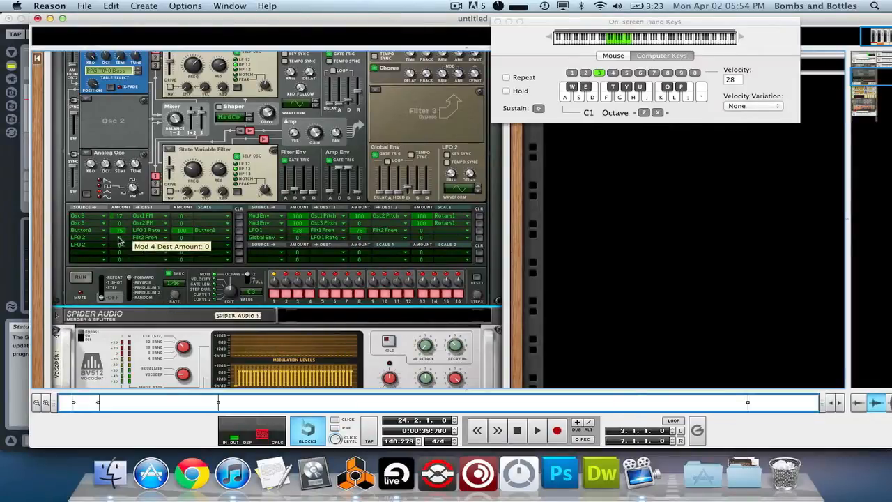
pyautogui.moveTo(124, 239); pyautogui.dragTo(124, 223)
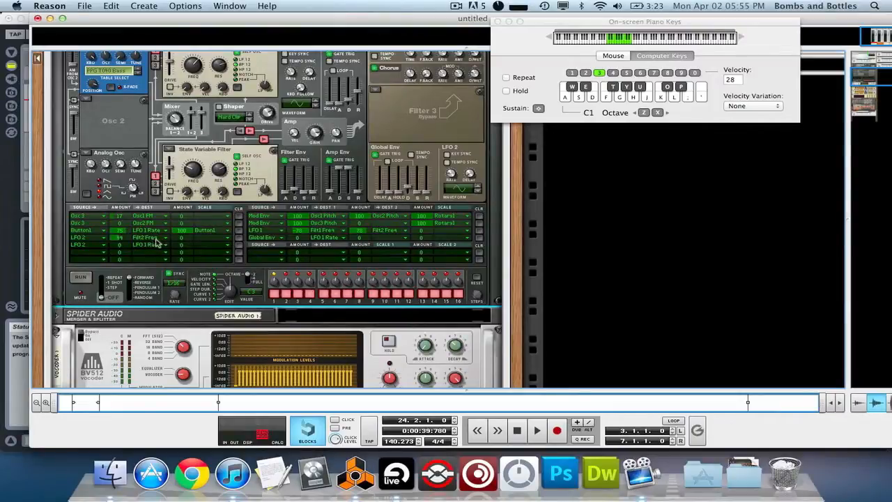
pyautogui.scroll(5, 327, 208)
pyautogui.scroll(-1, 327, 208)
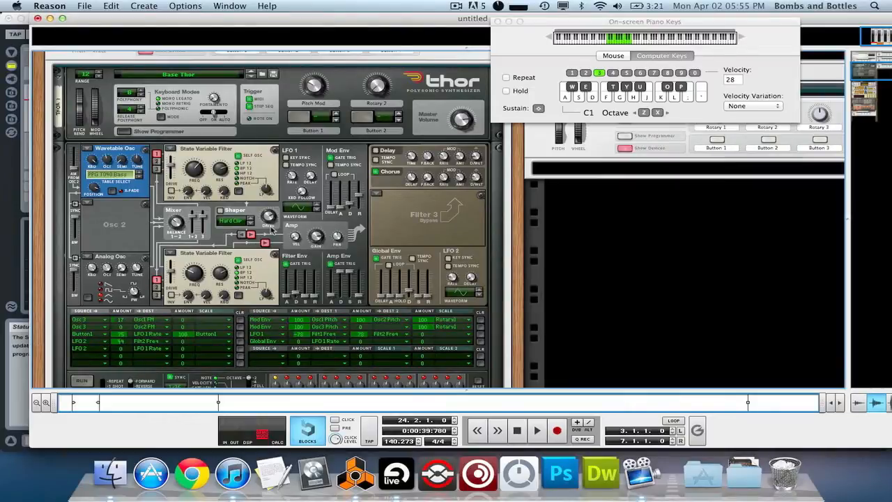
pyautogui.moveTo(80, 108)
pyautogui.mouseDown()
pyautogui.moveTo(84, 144)
pyautogui.moveTo(80, 96)
pyautogui.mouseUp()
pyautogui.click(158, 160)
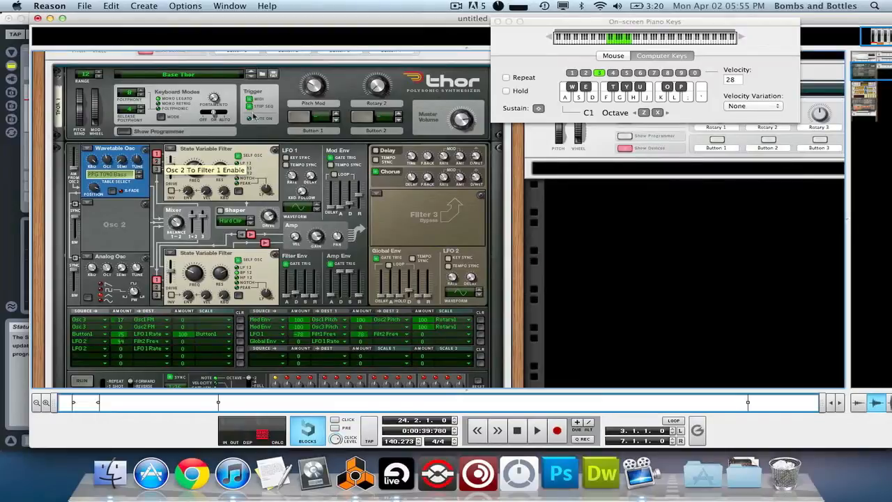
# Step: Add a Thor Polysonic Synthesizer inside the Combinator 3 copy 2 device
pyautogui.moveTo(559, 25); pyautogui.dragTo(472, 21)
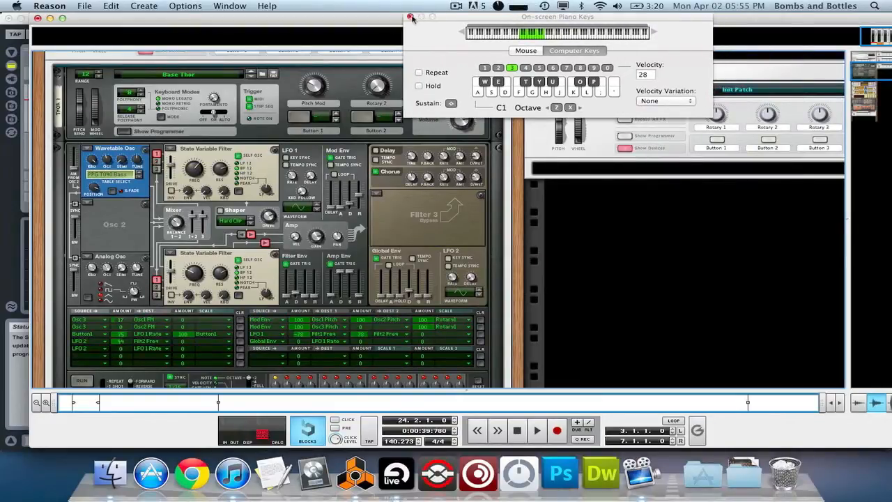
pyautogui.moveTo(482, 17); pyautogui.dragTo(586, 253)
pyautogui.rightClick(586, 169)
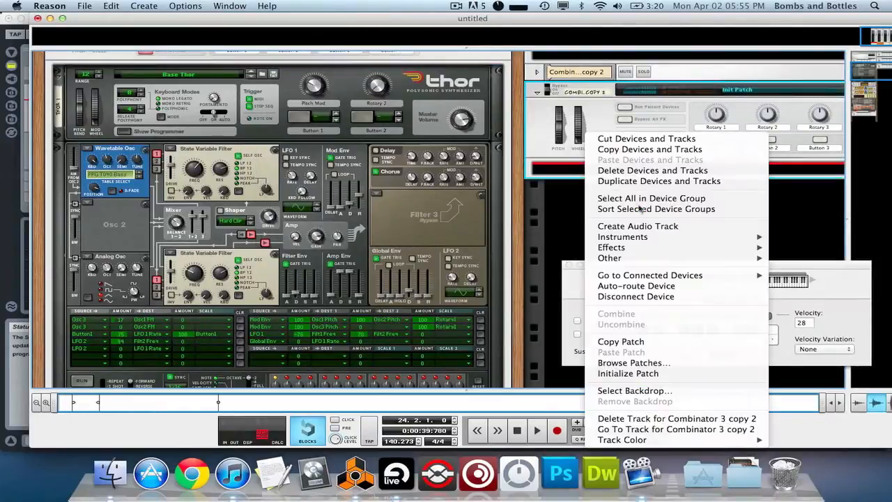
pyautogui.moveTo(679, 249)
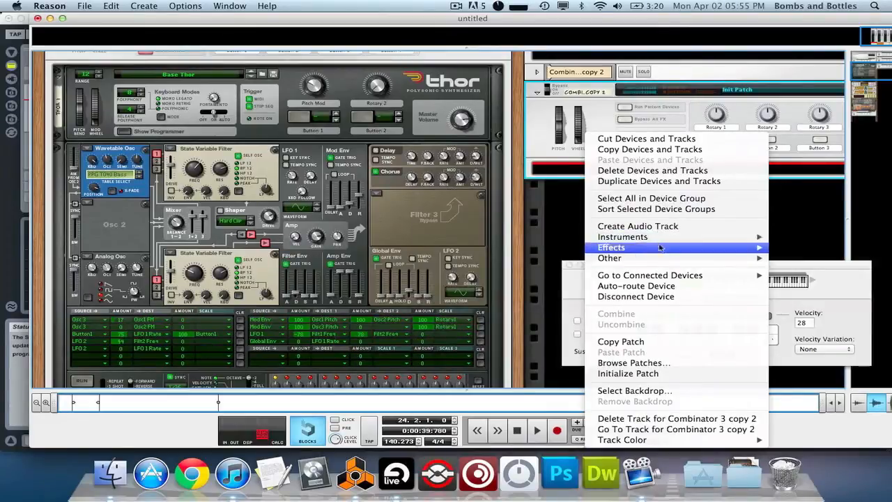
pyautogui.moveTo(659, 239)
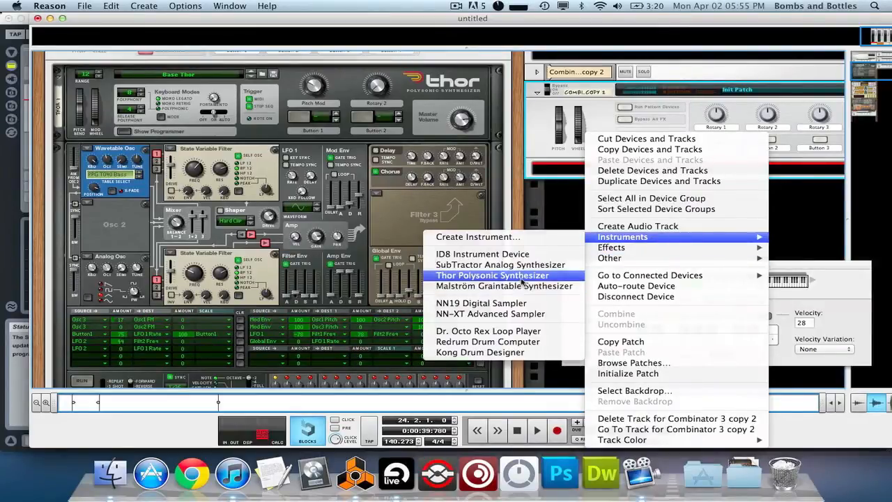
pyautogui.click(492, 276)
pyautogui.click(446, 229)
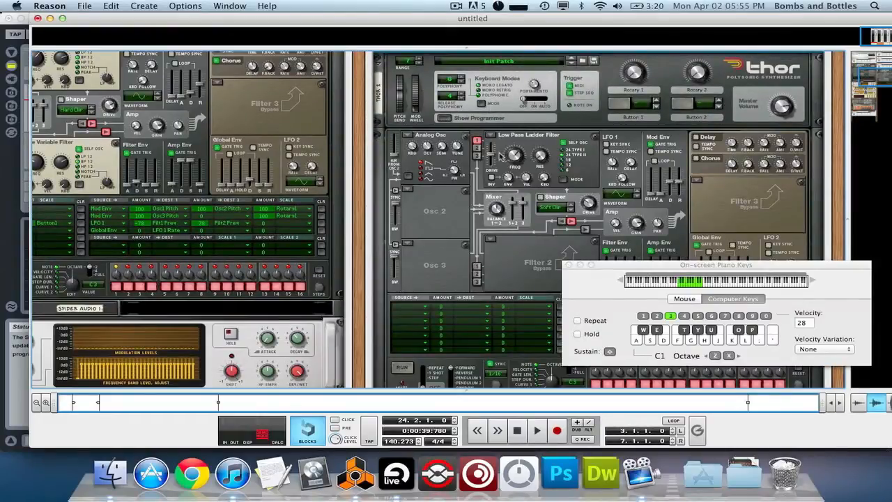
# Step: Clear the on-screen piano keys off the new Thor and close them, keeping Base Thor in view beside it
pyautogui.hscroll(-5, 500, 153)
pyautogui.scroll(3, 500, 153)
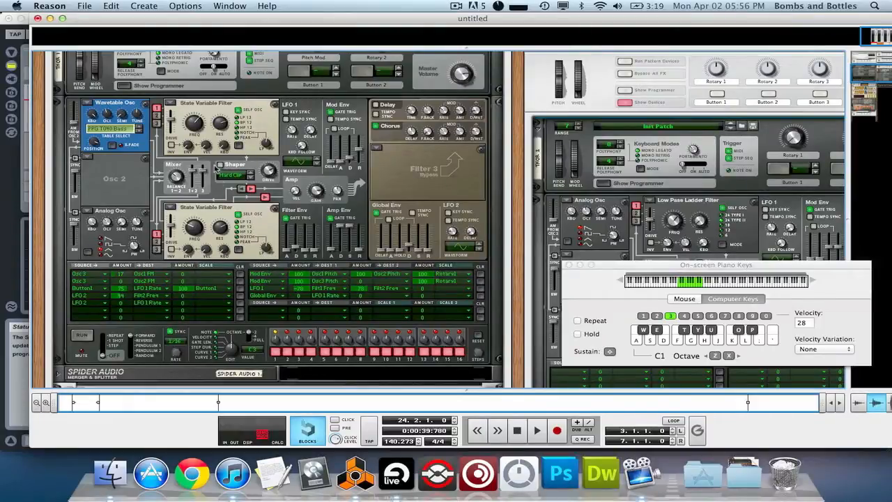
pyautogui.click(637, 266)
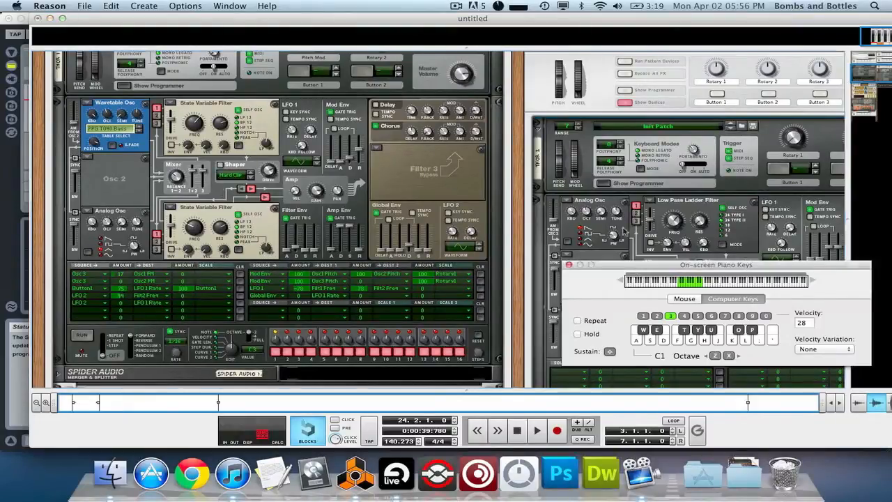
pyautogui.moveTo(649, 267); pyautogui.dragTo(669, 18)
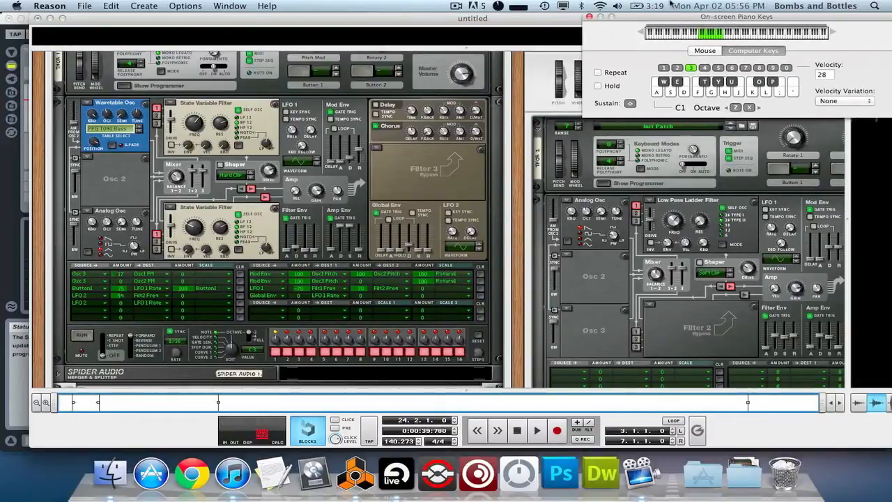
pyautogui.click(590, 19)
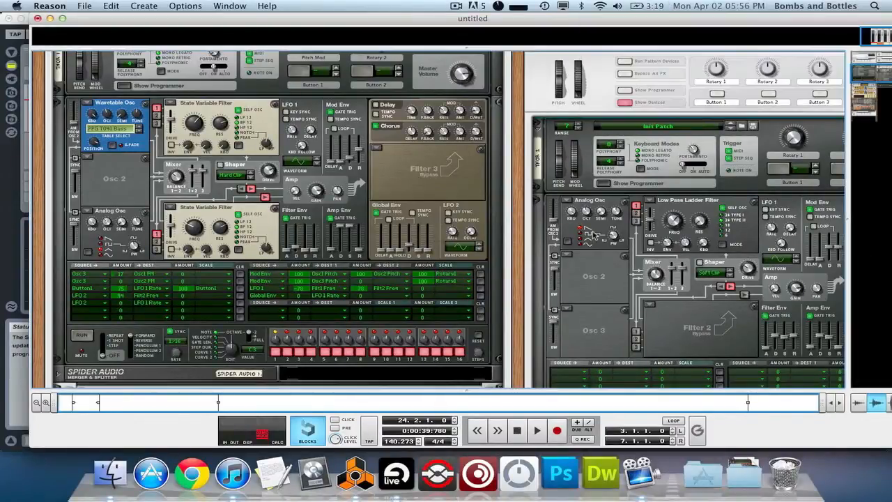
# Step: Switch Osc 1 of the new Thor to a Wavetable oscillator and load the PPG T040 Bass table
pyautogui.scroll(-3, 568, 209)
pyautogui.scroll(3, 568, 209)
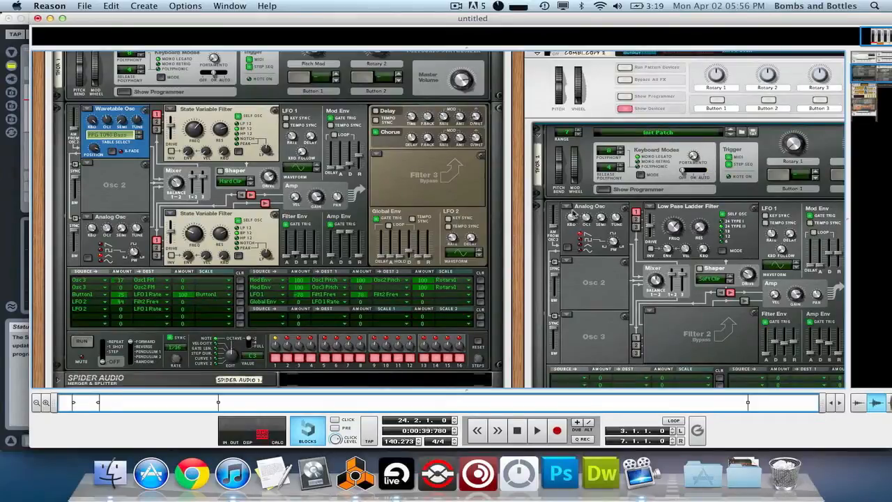
pyautogui.click(572, 207)
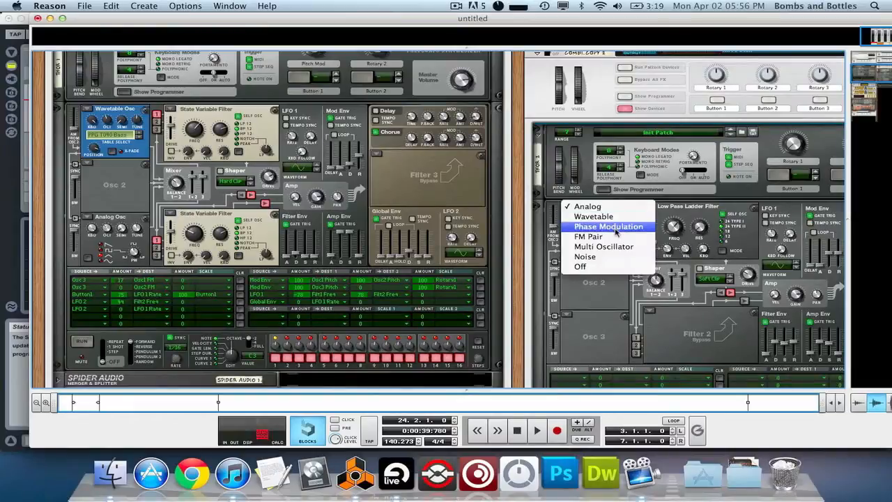
pyautogui.press('Escape')
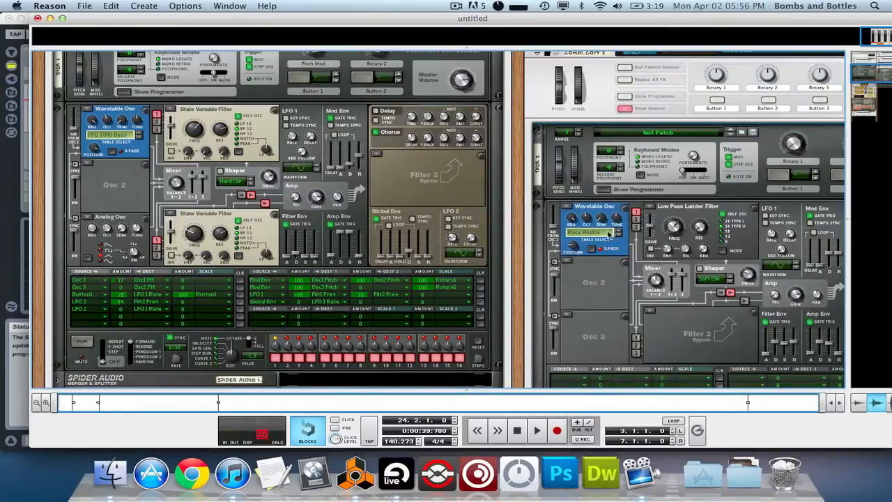
pyautogui.click(613, 232)
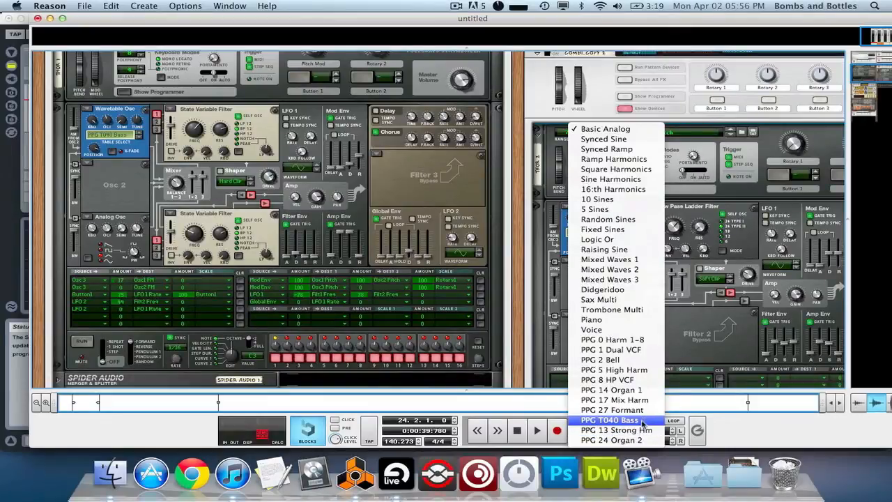
pyautogui.click(642, 423)
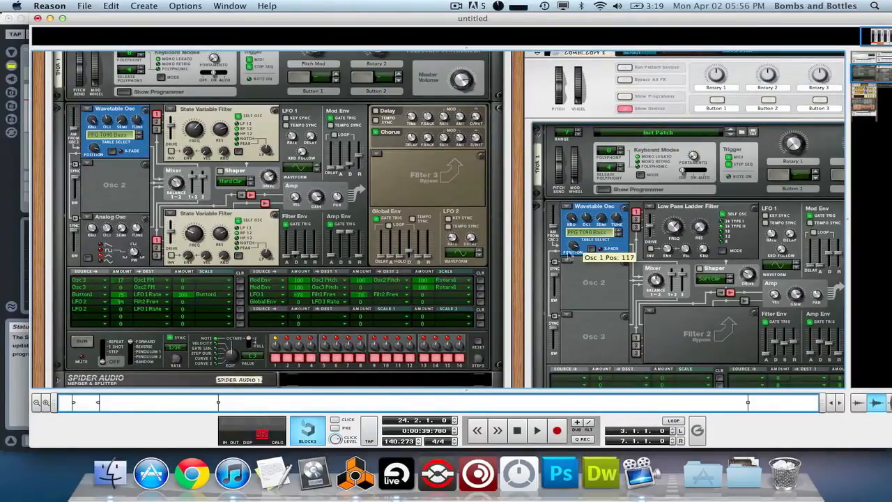
# Step: Load an Analog oscillator into the new Thor's empty Osc 3 slot
pyautogui.scroll(-3, 610, 282)
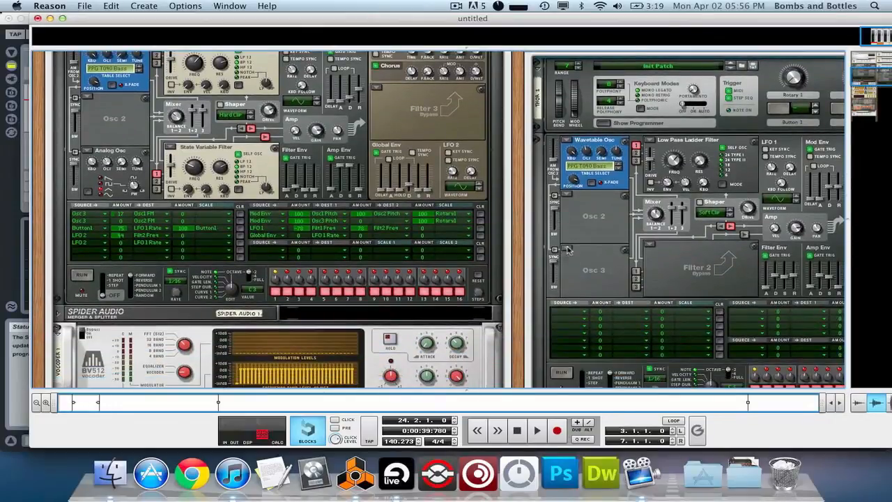
pyautogui.click(566, 249)
pyautogui.click(608, 189)
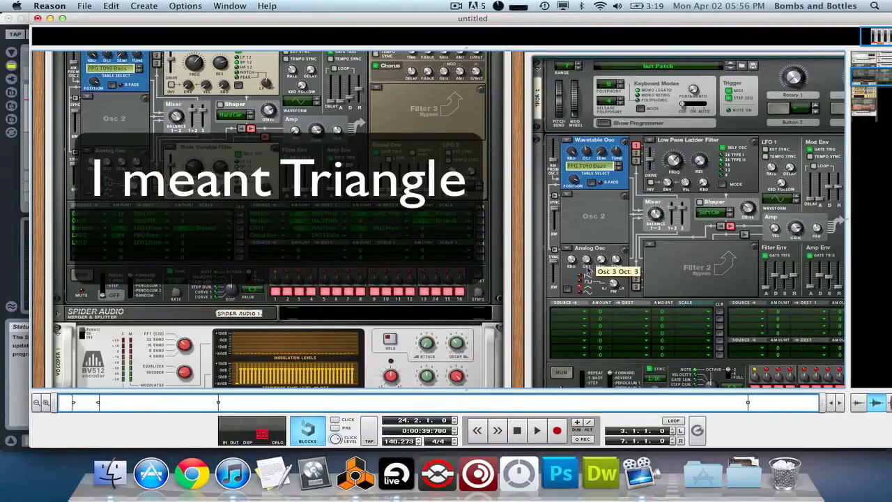
# Step: Route Osc 3 to Osc 1 Frequency (FM) with an amount of 17 in the first row of the new Thor's modulation matrix
pyautogui.click(585, 317)
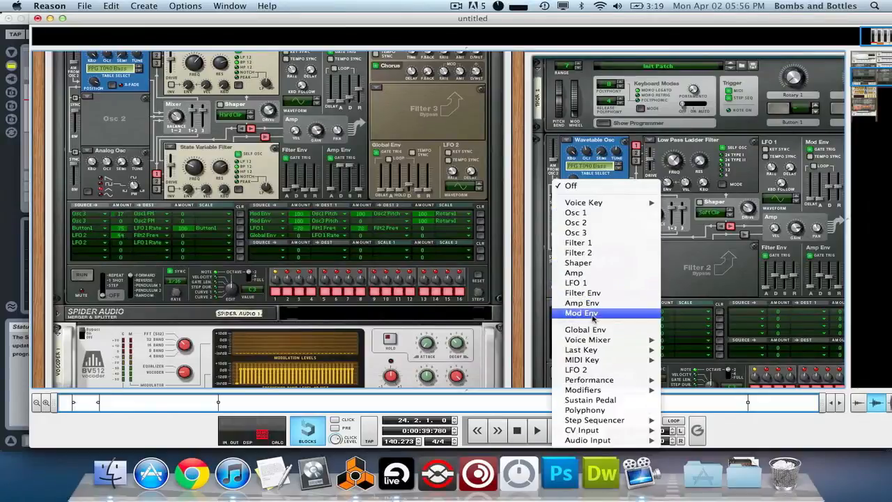
pyautogui.click(604, 233)
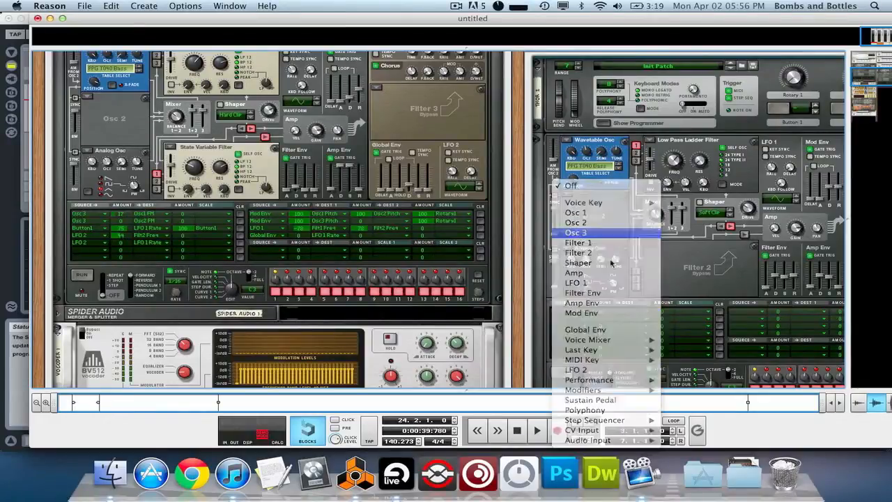
pyautogui.click(629, 311)
pyautogui.moveTo(687, 329)
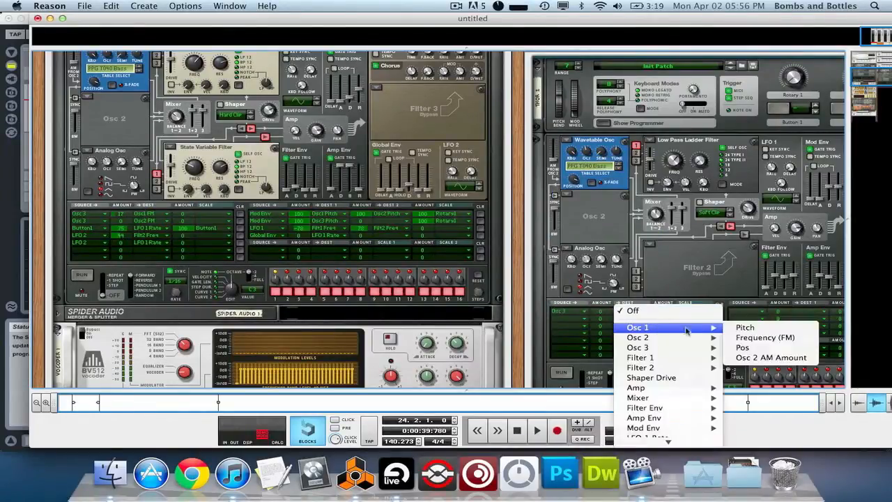
pyautogui.click(761, 338)
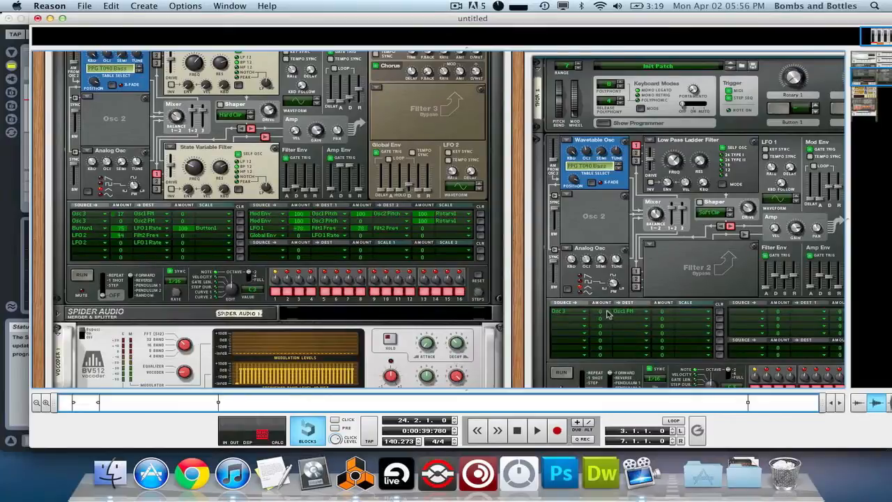
pyautogui.moveTo(607, 312); pyautogui.dragTo(608, 301)
# Step: Make Combinator 3 copy 2 the sequencer track that receives notes, and show the on-screen piano keys over the rack
pyautogui.scroll(2, 618, 242)
pyautogui.hscroll(3, 618, 242)
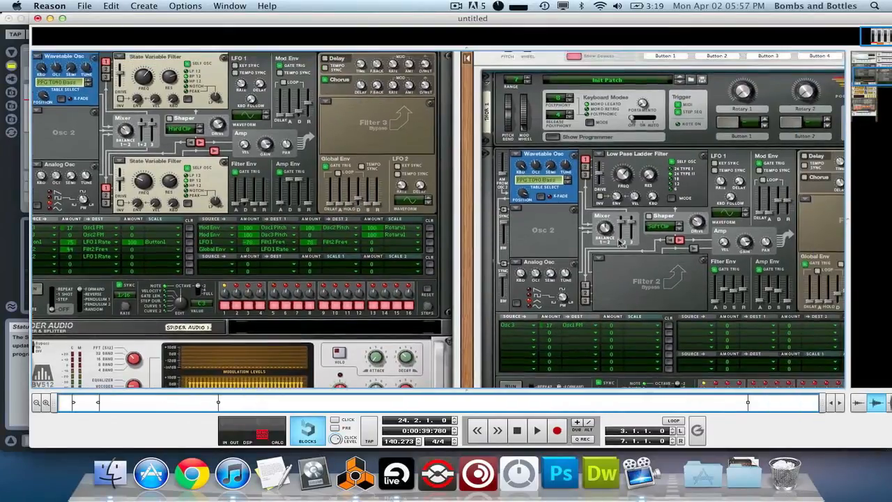
pyautogui.press('F7')
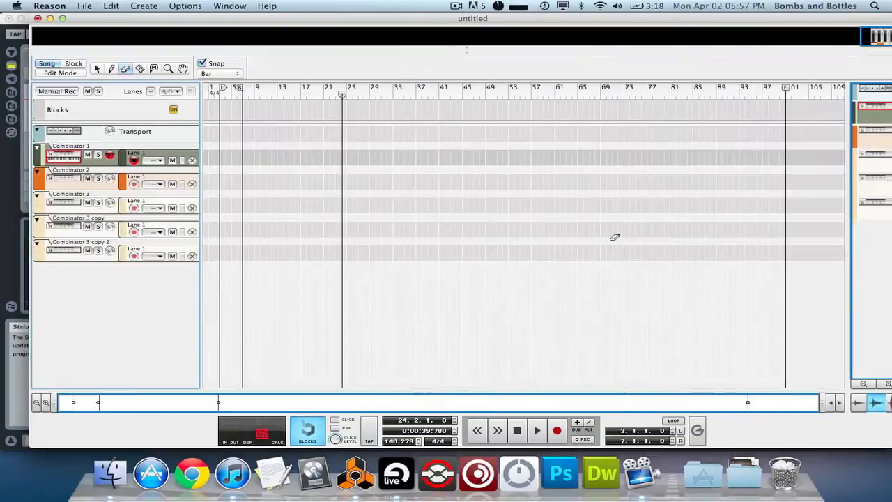
pyautogui.click(64, 251)
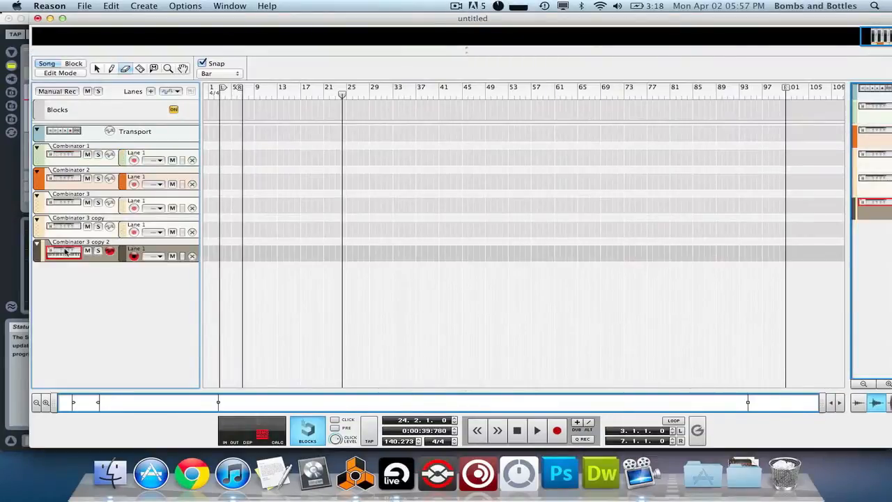
pyautogui.press('F4')
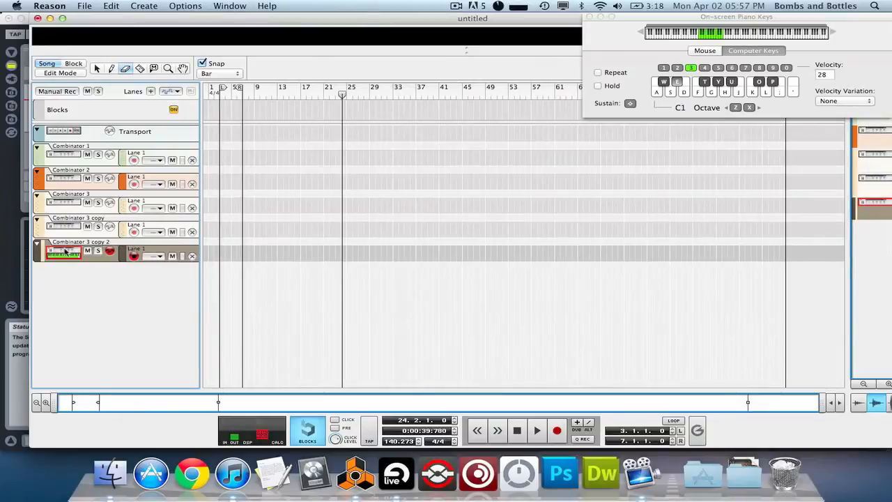
pyautogui.press('F6')
pyautogui.press('F6')
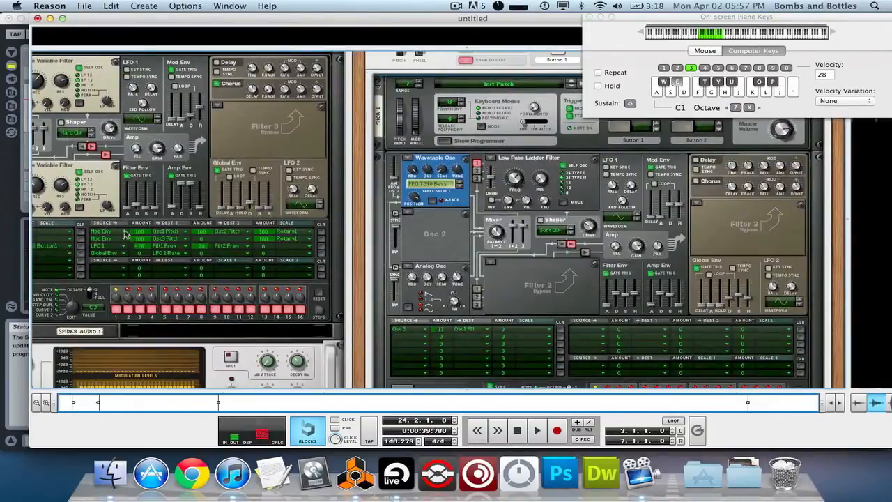
# Step: Change the new Thor's Filter 1 from Low Pass Ladder to State Variable and adjust its frequency
pyautogui.hscroll(-3, 519, 224)
pyautogui.scroll(2, 519, 224)
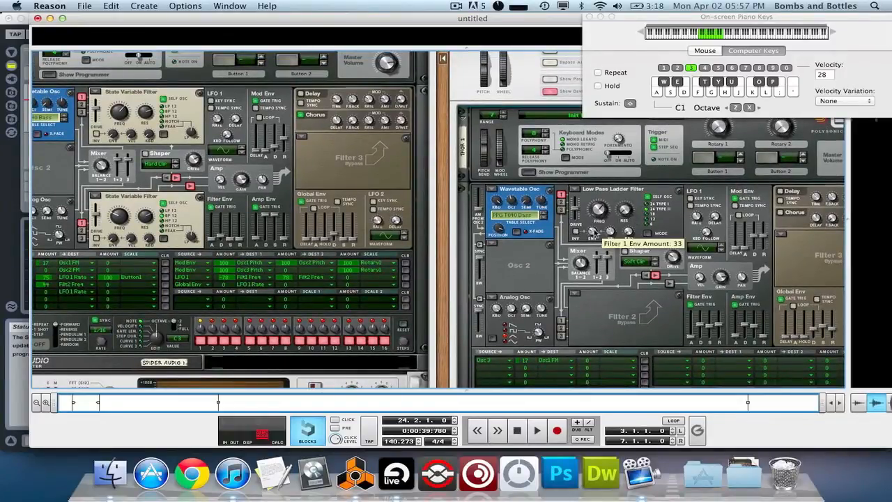
pyautogui.click(593, 189)
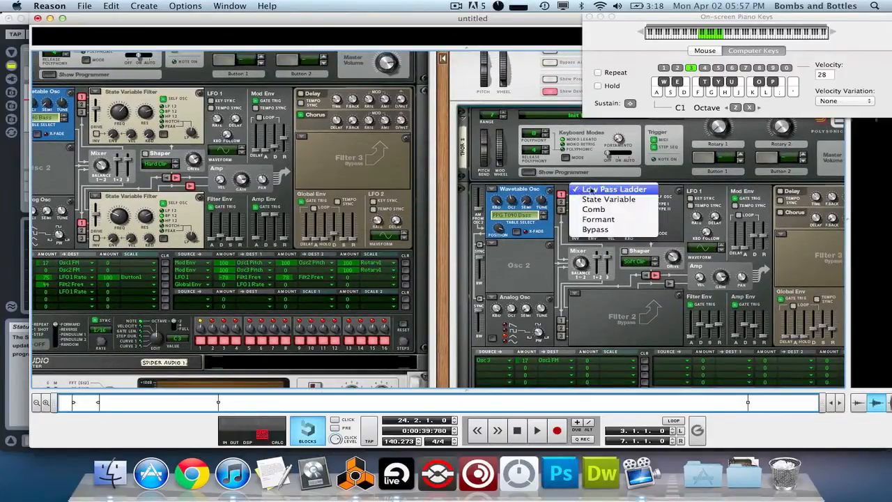
pyautogui.click(605, 200)
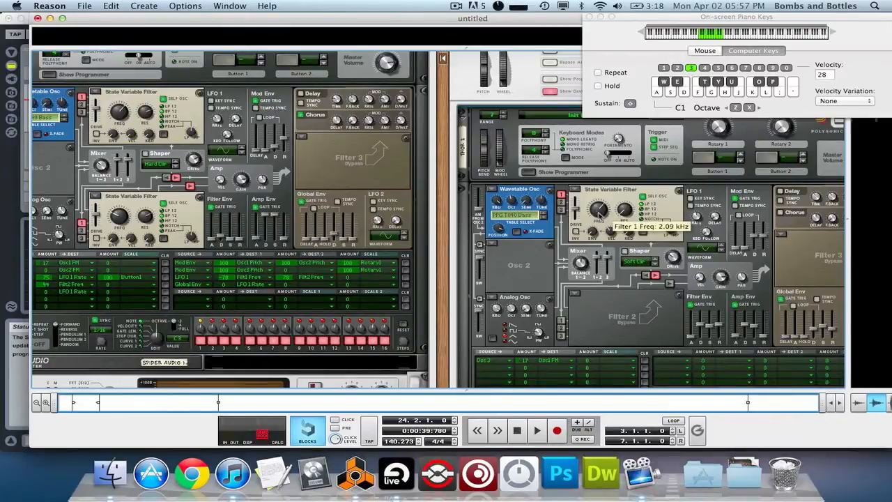
pyautogui.moveTo(598, 214); pyautogui.dragTo(598, 210)
# Step: Raise the new Thor's Filter 1 drive to match Base Thor's 82, and adjust its resonance against Base Thor
pyautogui.click(121, 111)
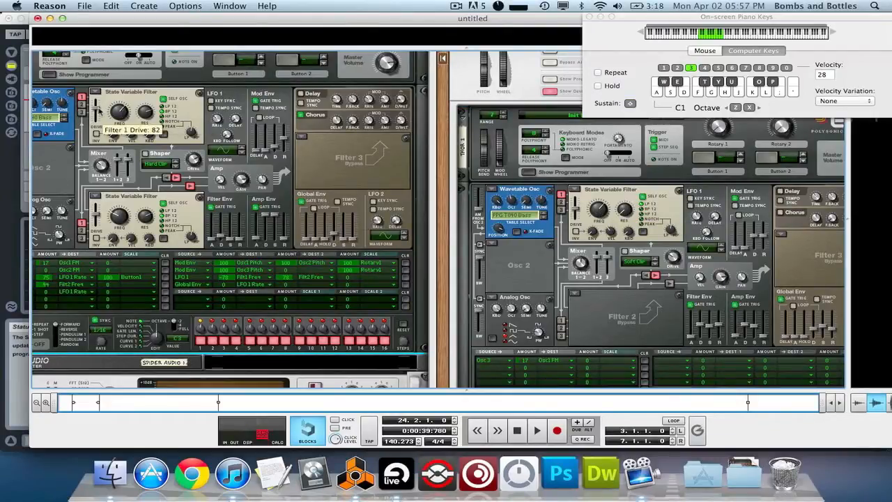
pyautogui.click(576, 211)
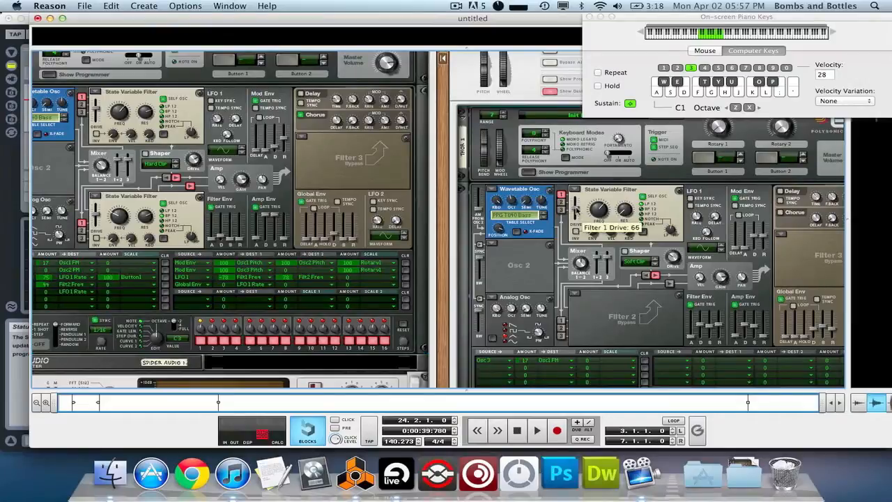
pyautogui.moveTo(576, 210); pyautogui.dragTo(576, 205)
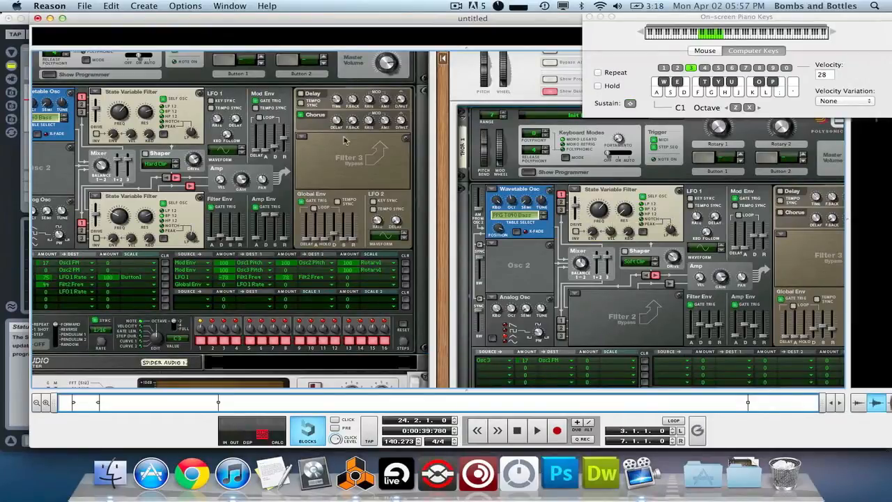
pyautogui.click(154, 115)
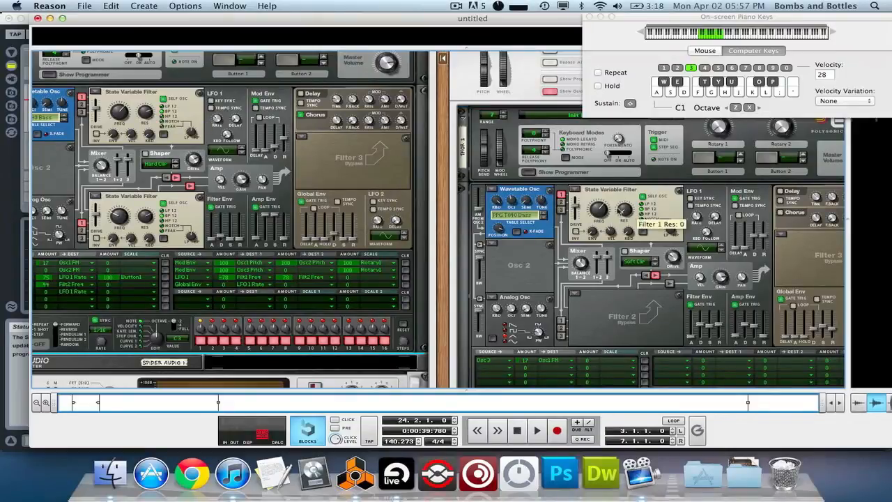
pyautogui.moveTo(623, 210); pyautogui.dragTo(613, 188)
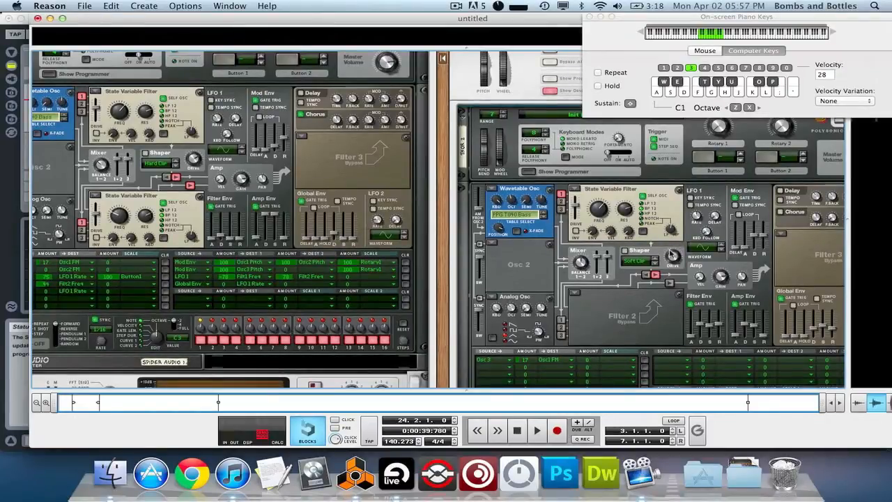
# Step: Load a State Variable filter into the new Thor's bypassed Filter 2 slot
pyautogui.hscroll(-3, 631, 258)
pyautogui.scroll(-1, 631, 258)
pyautogui.scroll(-2, 631, 258)
pyautogui.hscroll(1, 630, 258)
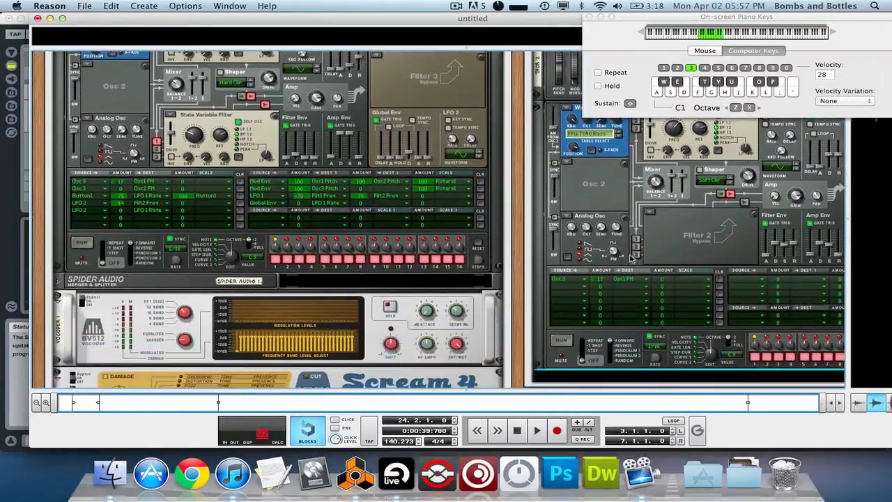
pyautogui.click(638, 216)
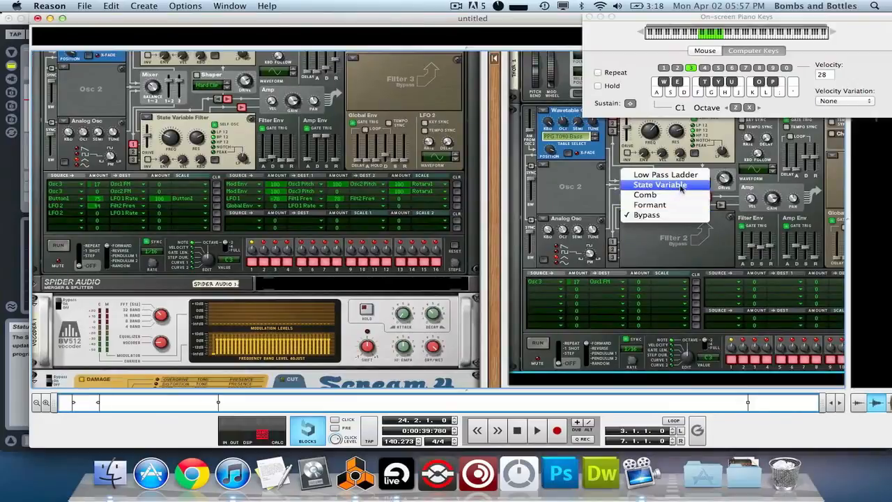
pyautogui.click(659, 185)
# Step: Match the new Thor's Filter 2 to Base Thor: frequency near 193 Hz, resonance, and drive about 70
pyautogui.moveTo(649, 235); pyautogui.dragTo(657, 247)
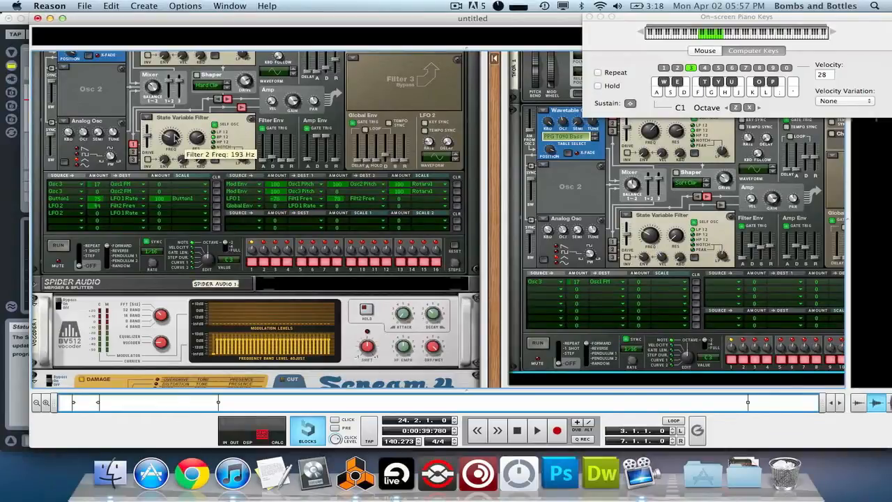
pyautogui.press('Tab')
pyautogui.moveTo(657, 237); pyautogui.dragTo(657, 238)
pyautogui.moveTo(676, 233); pyautogui.dragTo(674, 208)
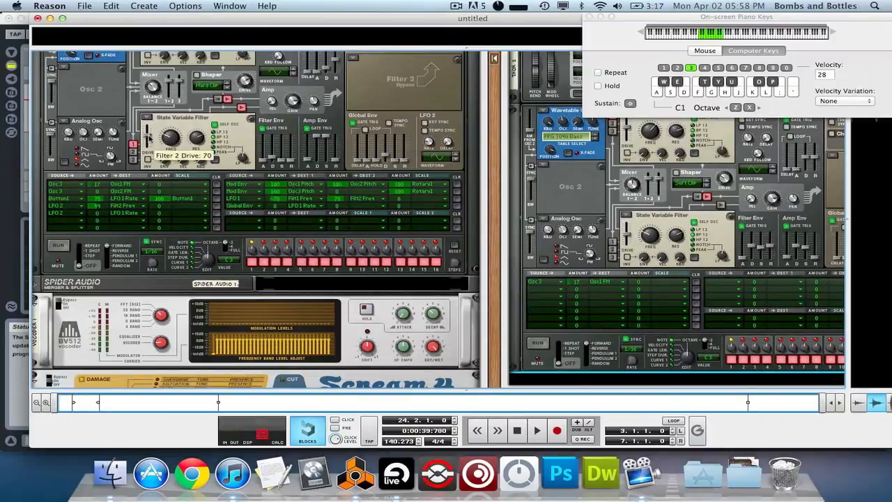
pyautogui.press('Tab')
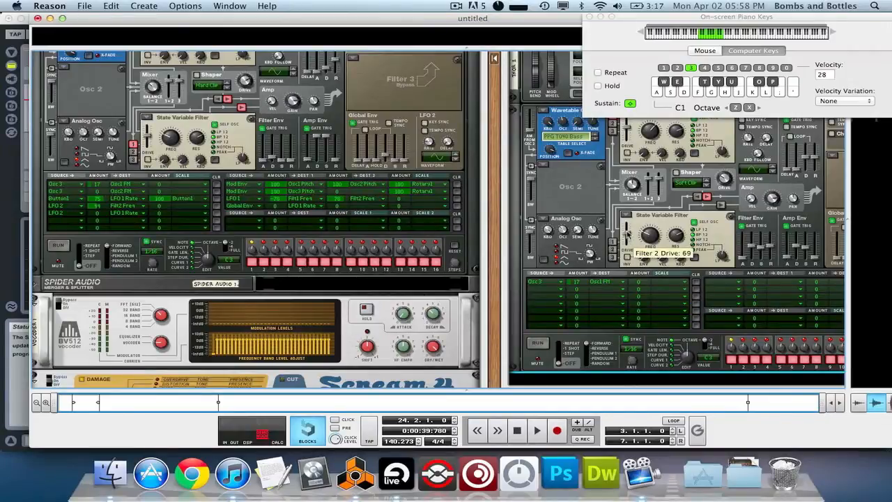
pyautogui.press('Tab')
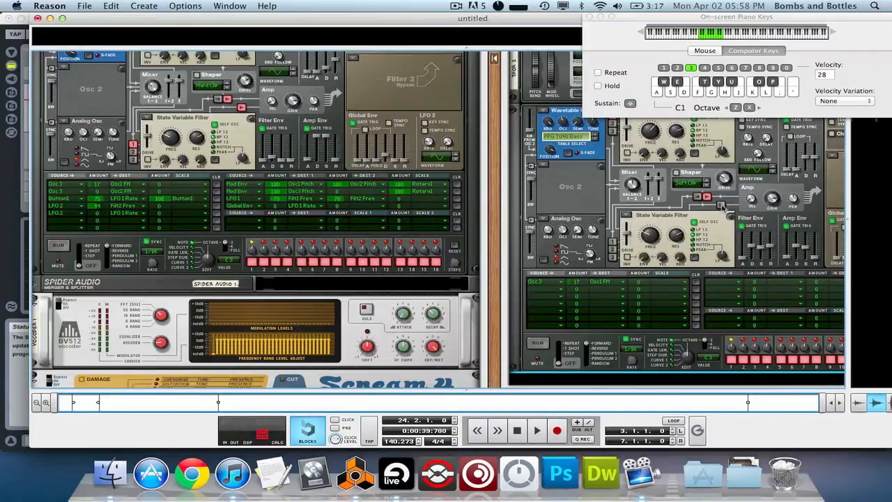
# Step: Enable Filter 2's output to the amp and Osc 1 into Filter 2 on the new Thor, and play a test note
pyautogui.click(722, 205)
pyautogui.hscroll(5, 722, 205)
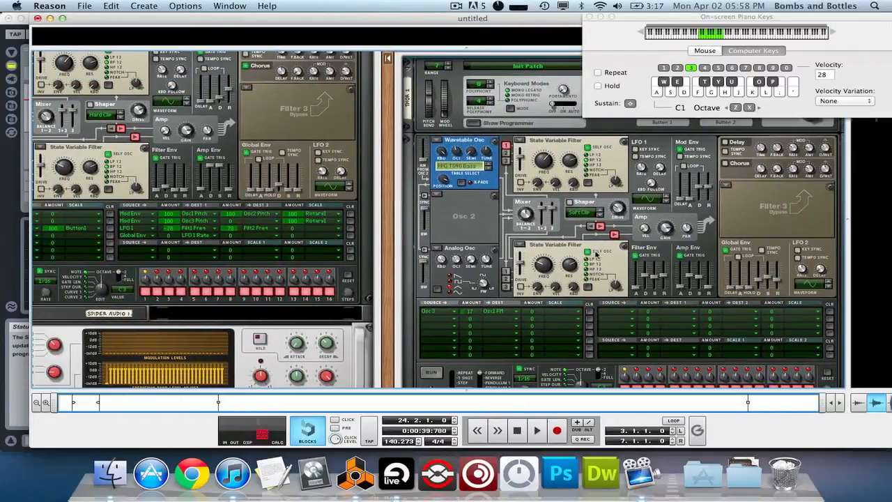
pyautogui.press('w')
pyautogui.hscroll(-4, 596, 256)
pyautogui.scroll(2, 596, 257)
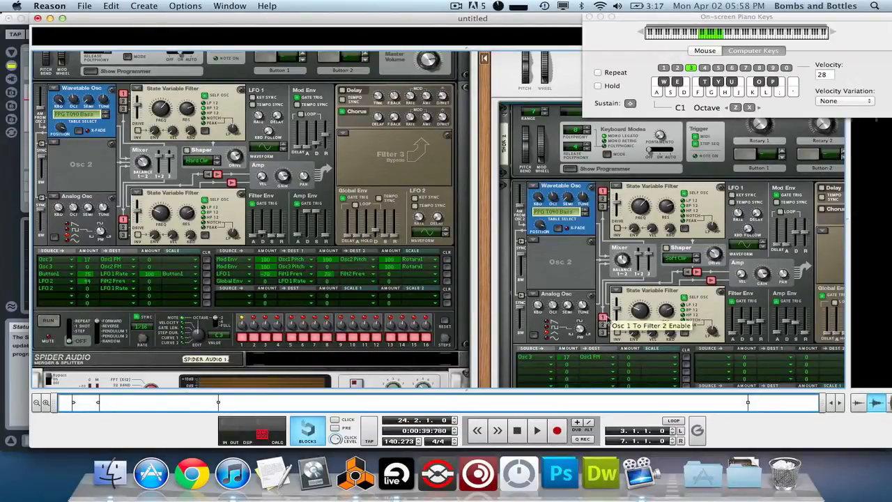
pyautogui.scroll(-2, 655, 317)
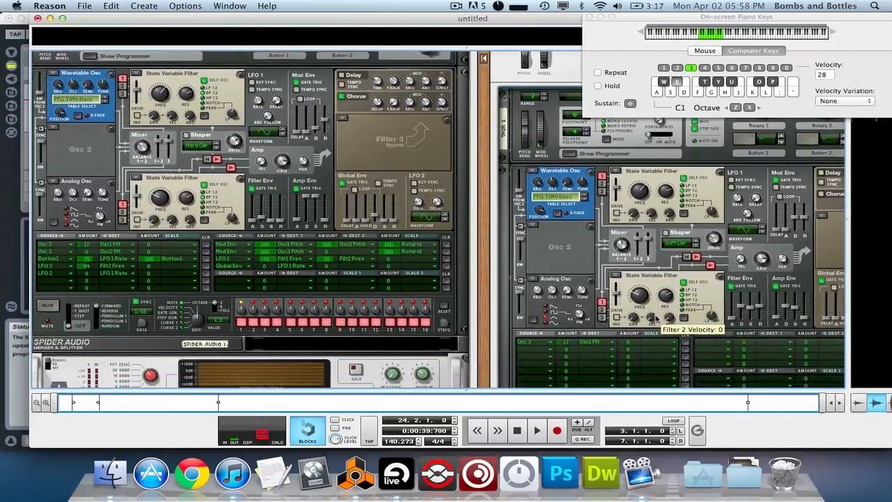
# Step: Set the new Thor's Amp Env attack to about 1.2 ms, comparing it with Base Thor's amp envelope
pyautogui.hscroll(3, 723, 304)
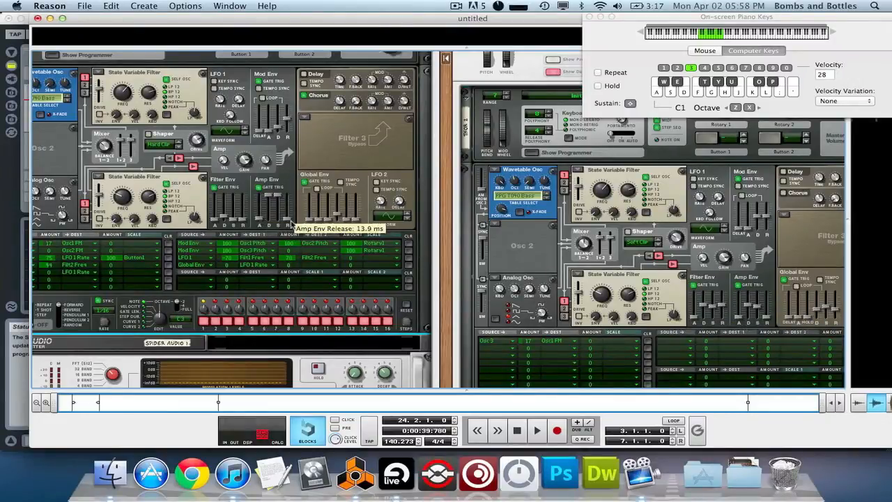
pyautogui.press('Tab')
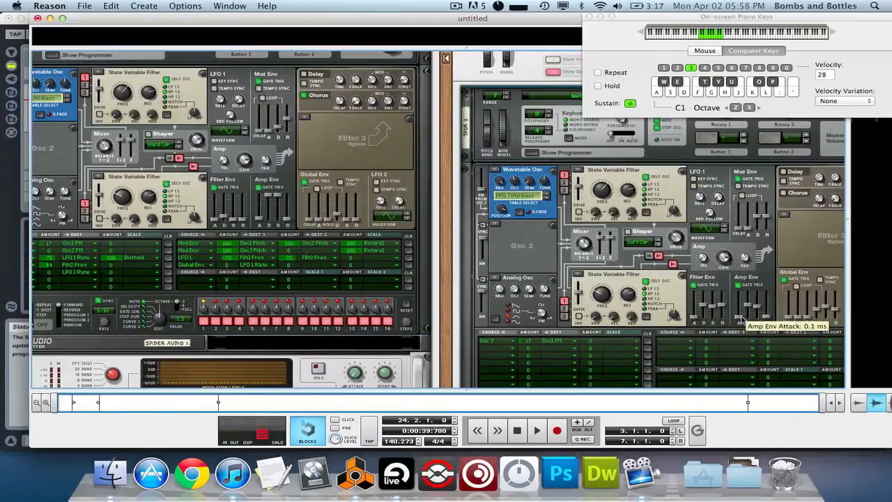
pyautogui.moveTo(742, 319); pyautogui.dragTo(742, 316)
pyautogui.press('Tab')
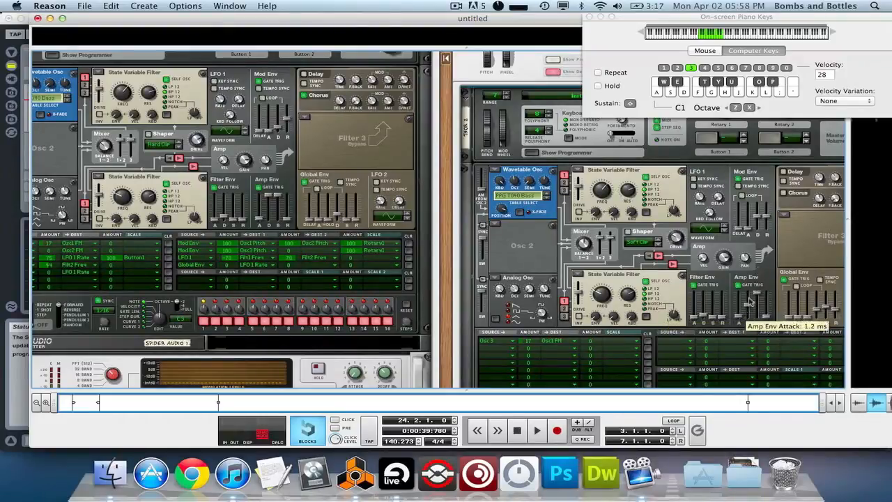
# Step: Route Mod Env to Osc 1 Pitch and Osc 3 Pitch in the first row of the new Thor's two-destination modulation matrix
pyautogui.hscroll(2, 764, 270)
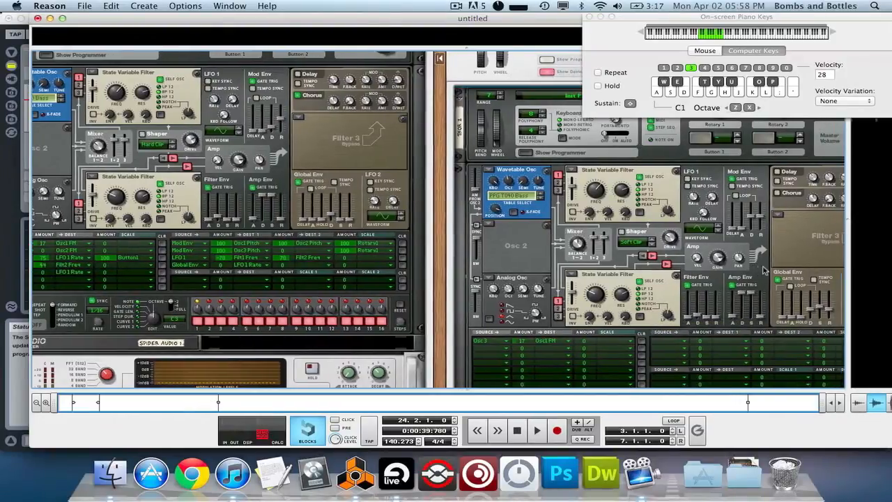
pyautogui.hscroll(-3, 765, 270)
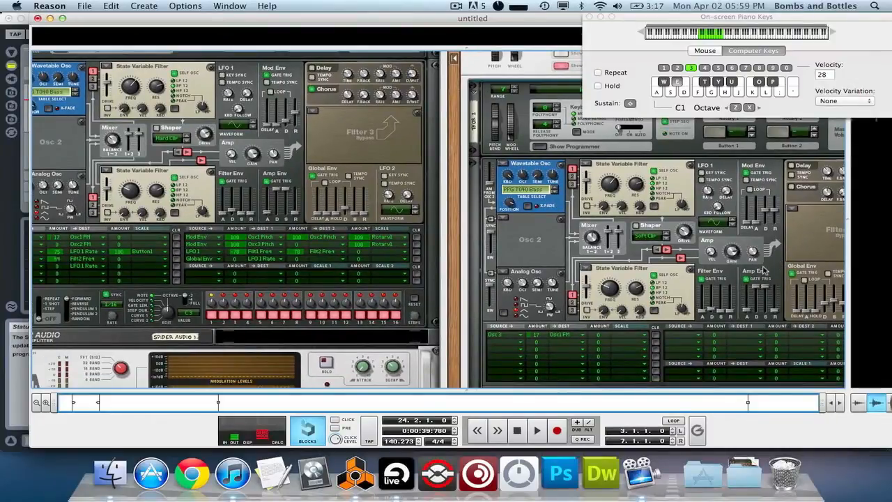
pyautogui.hscroll(-6, 757, 273)
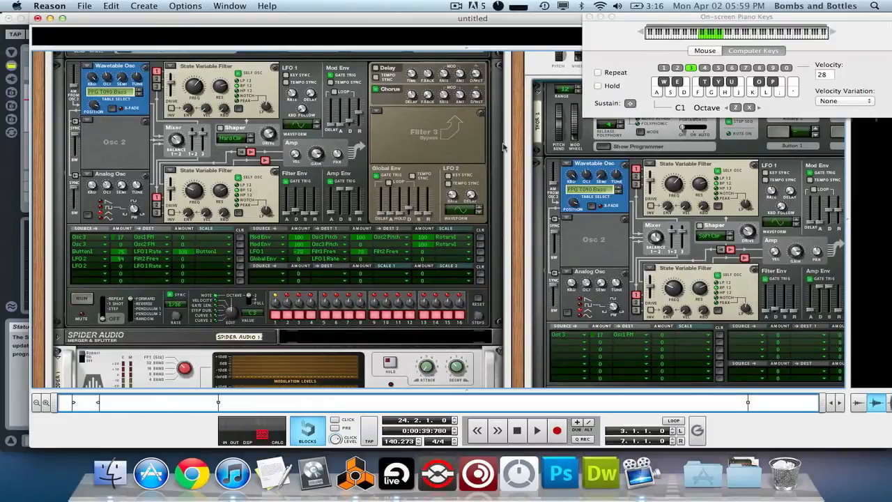
pyautogui.scroll(3, 419, 139)
pyautogui.scroll(-8, 314, 133)
pyautogui.scroll(4, 286, 124)
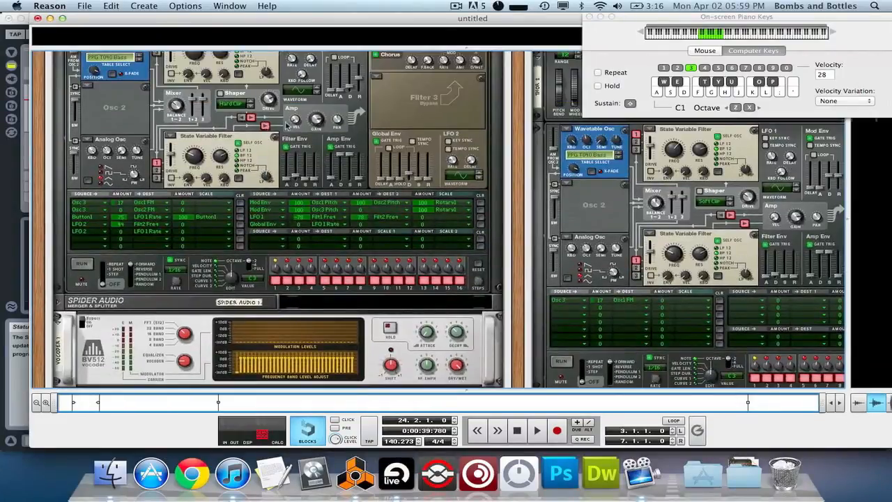
pyautogui.hscroll(3, 670, 233)
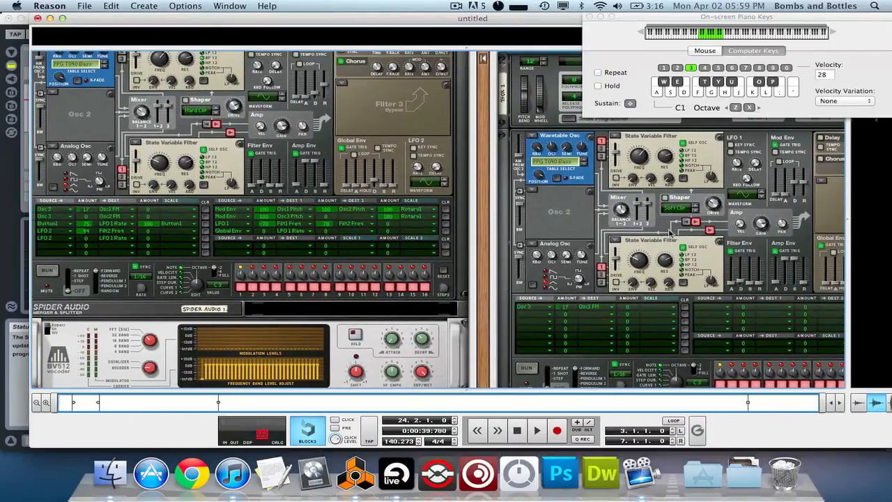
pyautogui.hscroll(6, 670, 232)
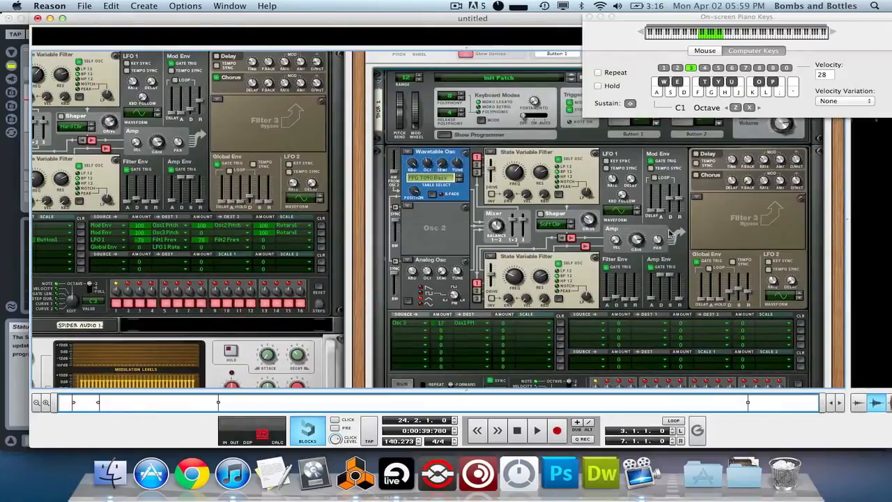
pyautogui.click(604, 324)
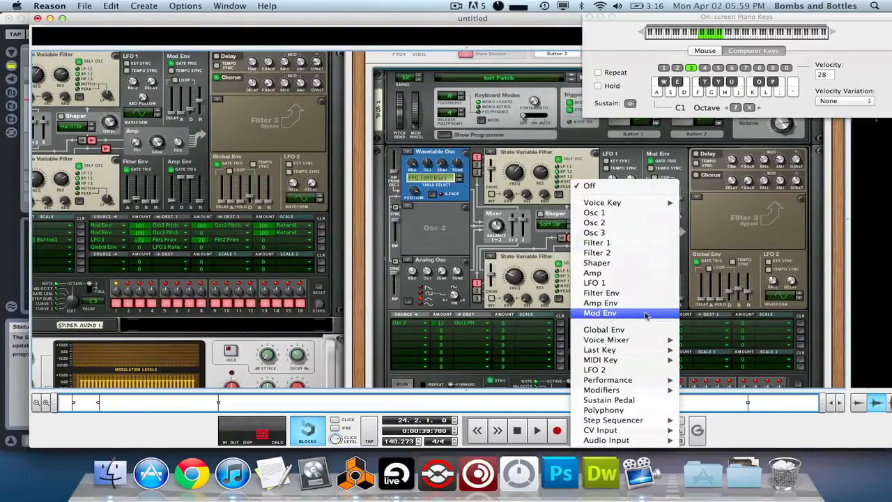
pyautogui.click(645, 316)
pyautogui.click(659, 323)
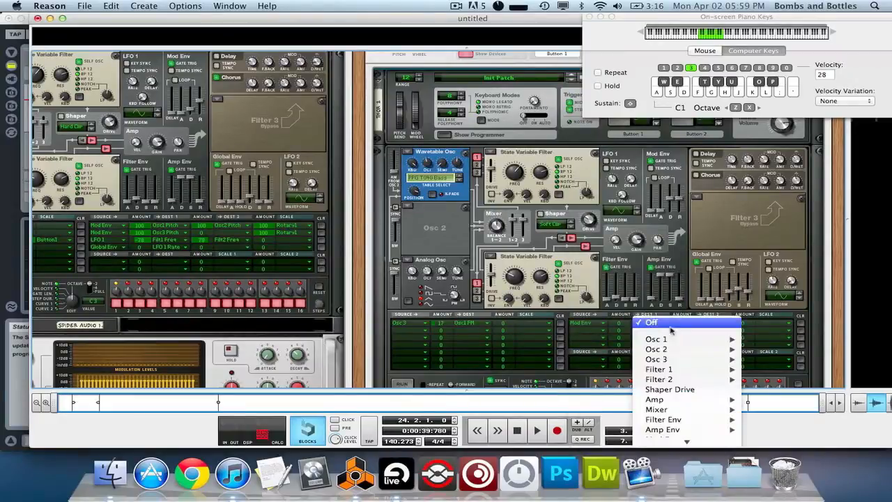
pyautogui.moveTo(681, 343)
pyautogui.click(764, 339)
pyautogui.click(718, 323)
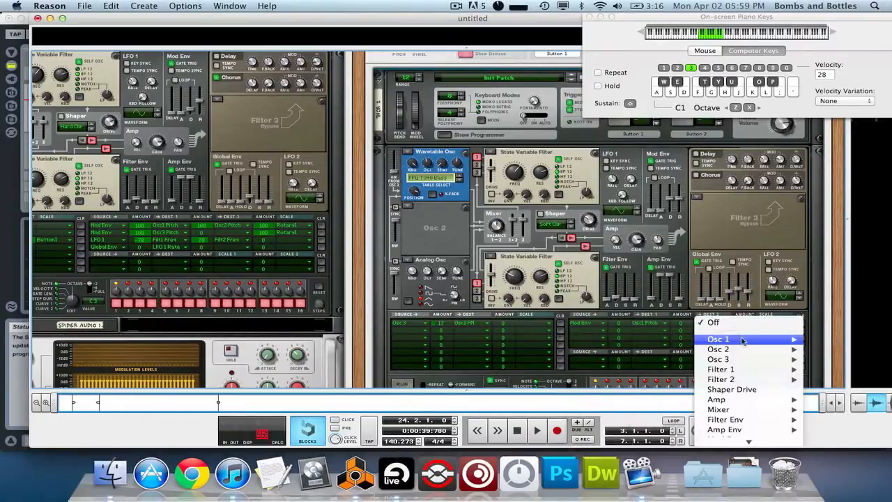
pyautogui.moveTo(745, 355)
pyautogui.click(826, 349)
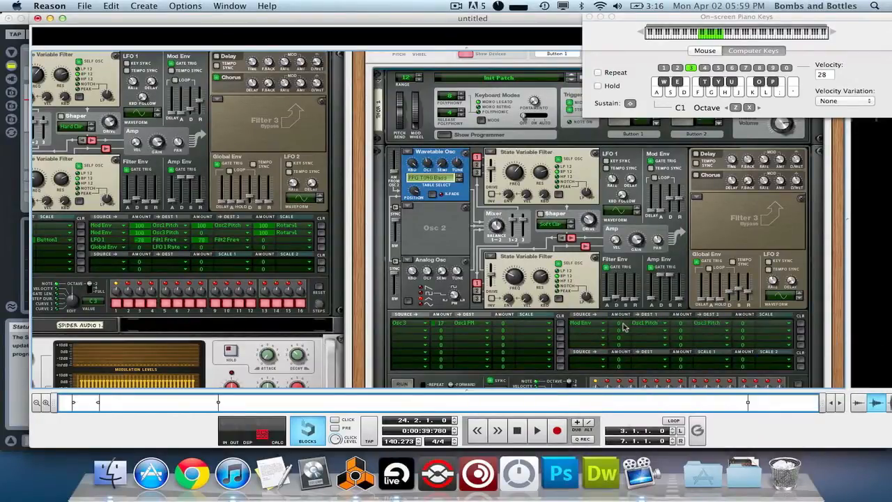
# Step: Set the Mod Env row's destination and scale amounts to 100 and scale it by the Rotary 1 modifier
pyautogui.moveTo(674, 318); pyautogui.dragTo(706, 237)
pyautogui.click(766, 324)
pyautogui.moveTo(803, 383)
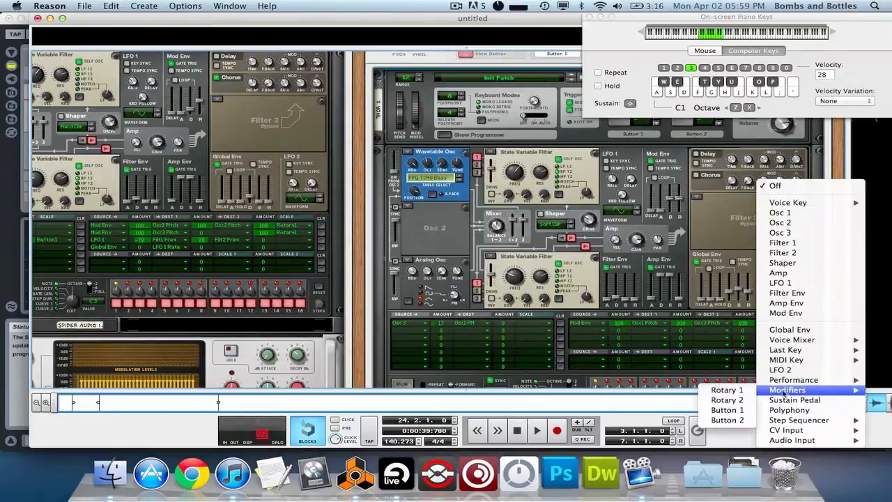
pyautogui.click(740, 395)
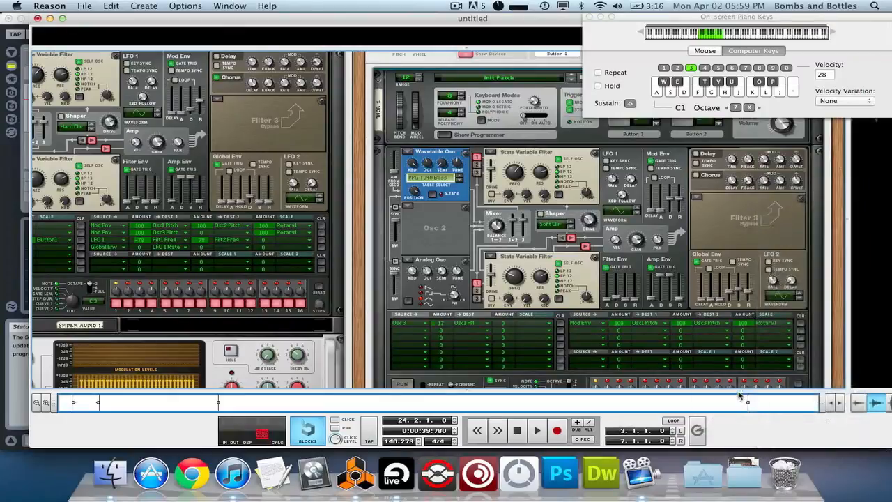
# Step: Rename the new Thor's Rotary 1 control as Pitch Mod
pyautogui.scroll(3, 712, 279)
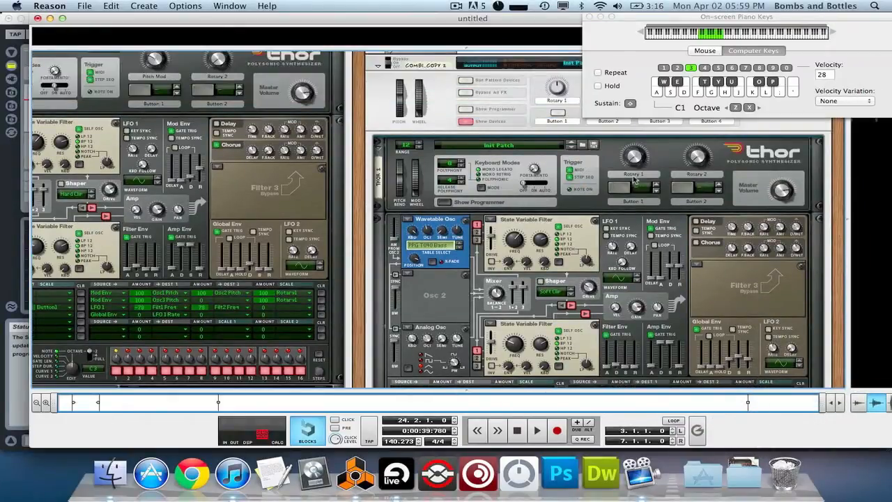
pyautogui.doubleClick(633, 177)
pyautogui.press('BackSpace')
pyautogui.write('Putch M')
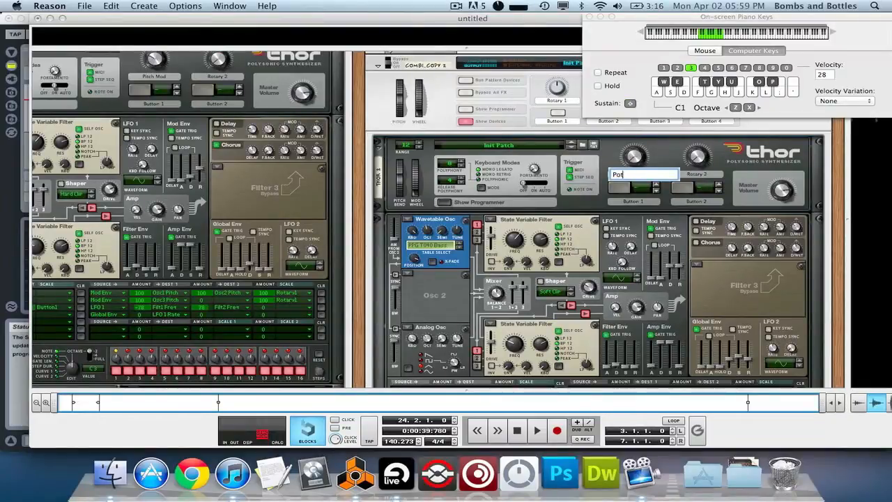
pyautogui.press('BackSpace')
pyautogui.write('itch Mod')
pyautogui.press('Return')
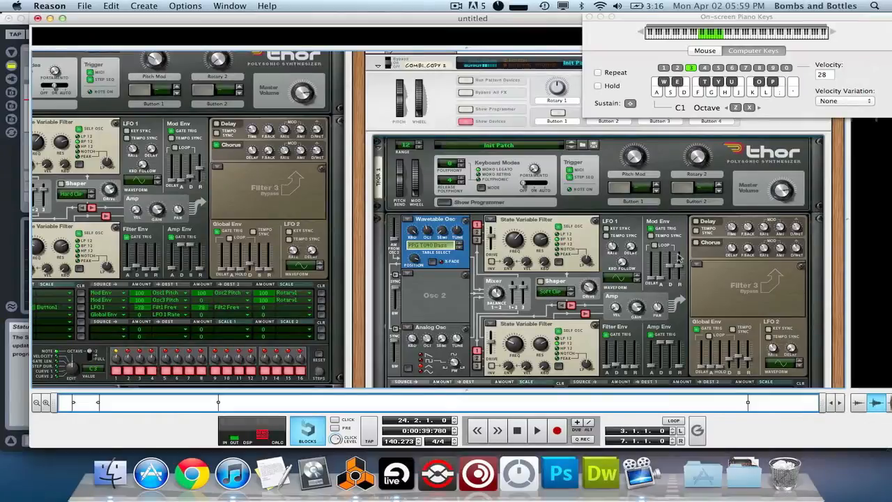
# Step: Shorten the new Thor's Mod Env decay and audition the Pitch Mod rotary with repeated test notes
pyautogui.scroll(-2, 666, 287)
pyautogui.scroll(3, 664, 288)
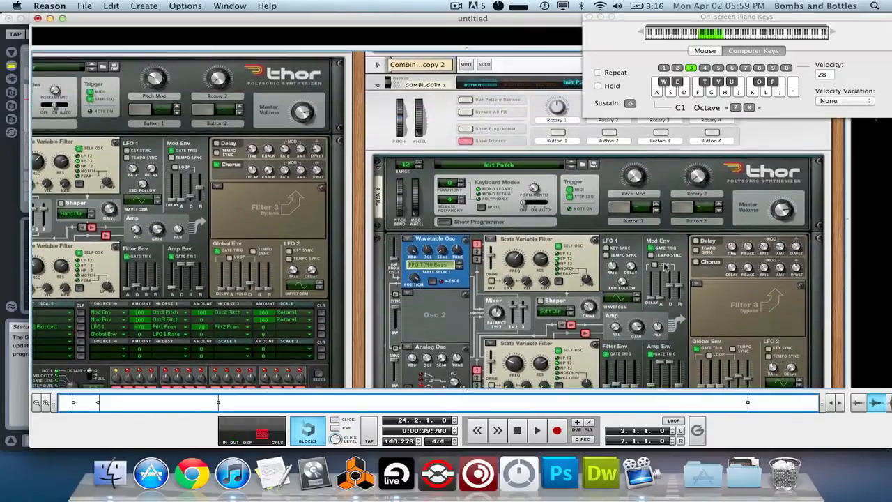
pyautogui.moveTo(637, 183); pyautogui.dragTo(638, 175)
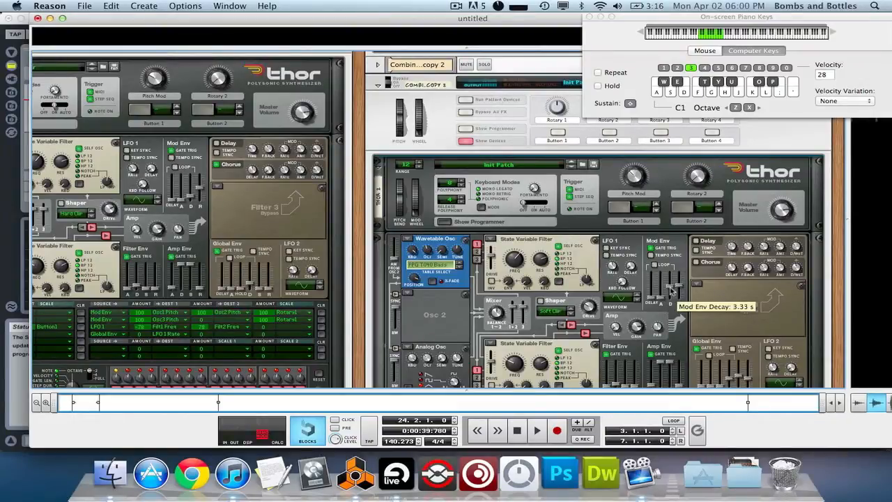
pyautogui.moveTo(671, 292); pyautogui.dragTo(674, 299)
pyautogui.press('e')
pyautogui.press('e')
pyautogui.press('e')
pyautogui.press('e')
pyautogui.press('e')
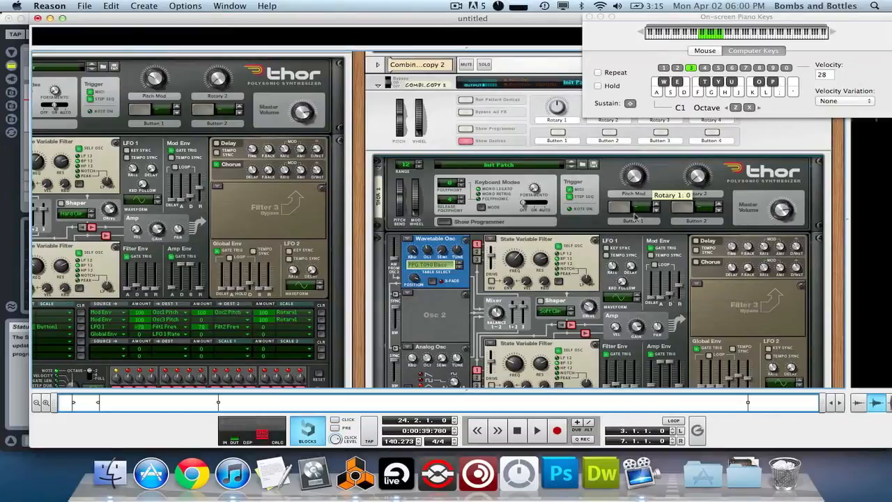
pyautogui.press('e')
pyautogui.press('e')
pyautogui.press('e')
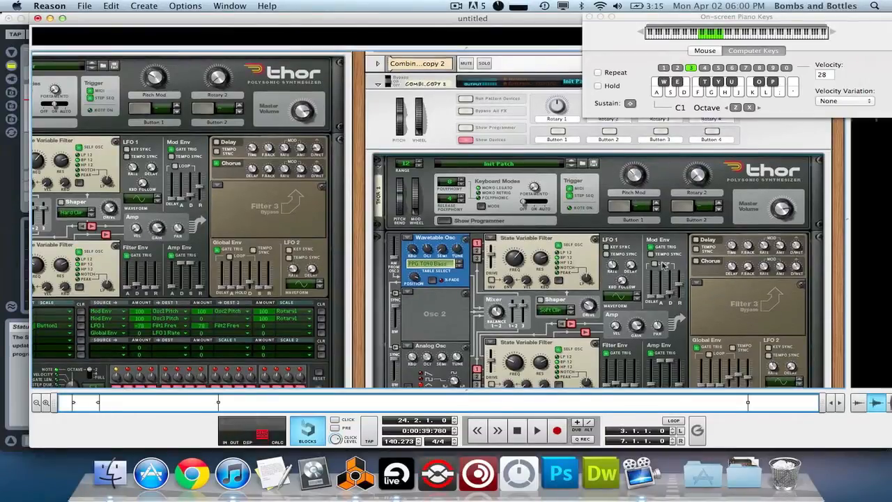
# Step: Assign LFO 1 as the source of the modulation row below Mod Env on the new Thor
pyautogui.scroll(-2, 662, 265)
pyautogui.scroll(-2, 663, 263)
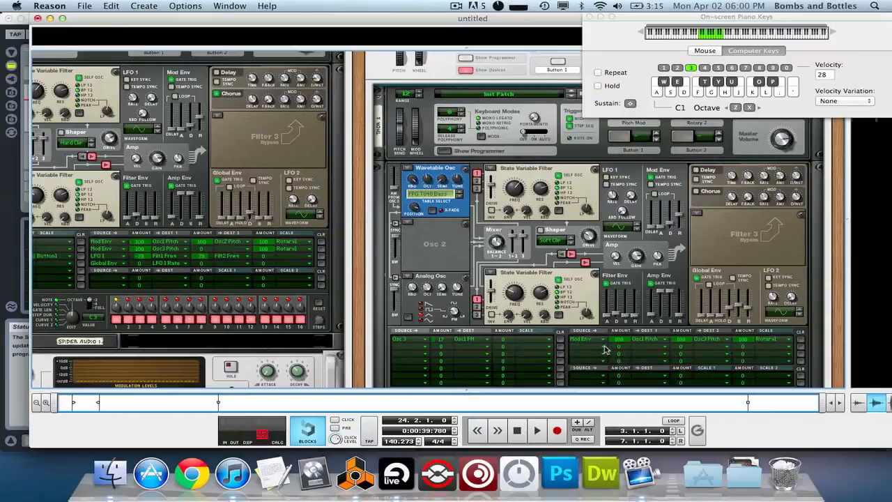
pyautogui.press('F2')
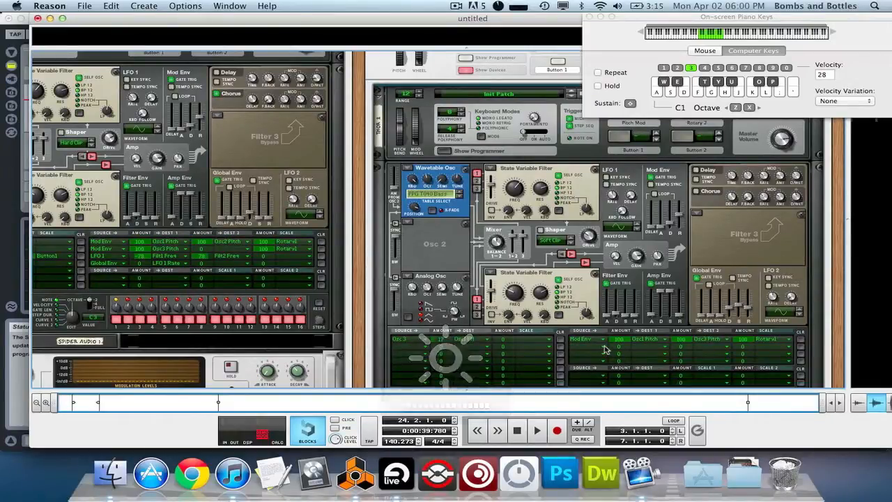
pyautogui.click(605, 348)
pyautogui.scroll(-3, 625, 347)
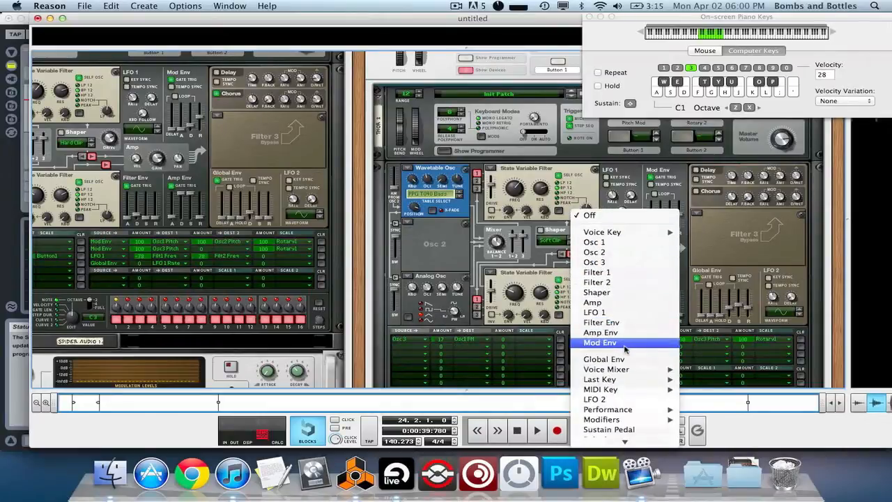
pyautogui.click(626, 314)
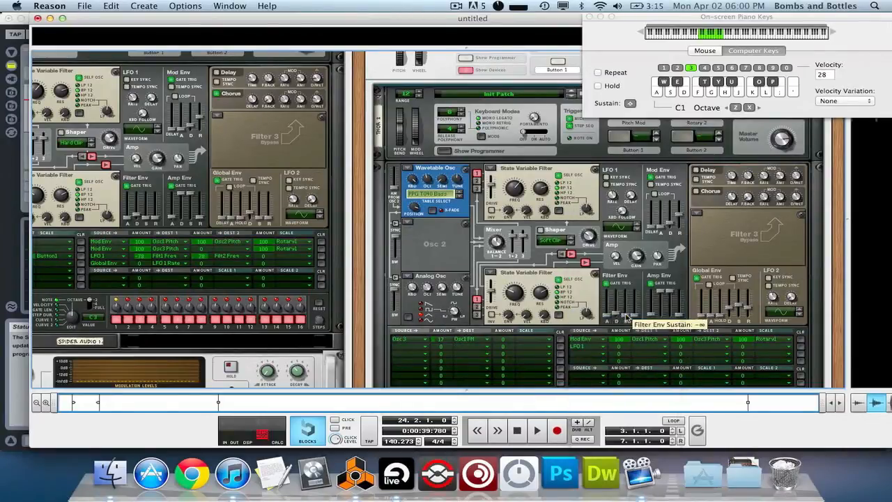
# Step: Route the LFO 1 row to Filter 1 Frequency as first destination and Filter 2 Frequency as second
pyautogui.click(642, 346)
pyautogui.click(680, 241)
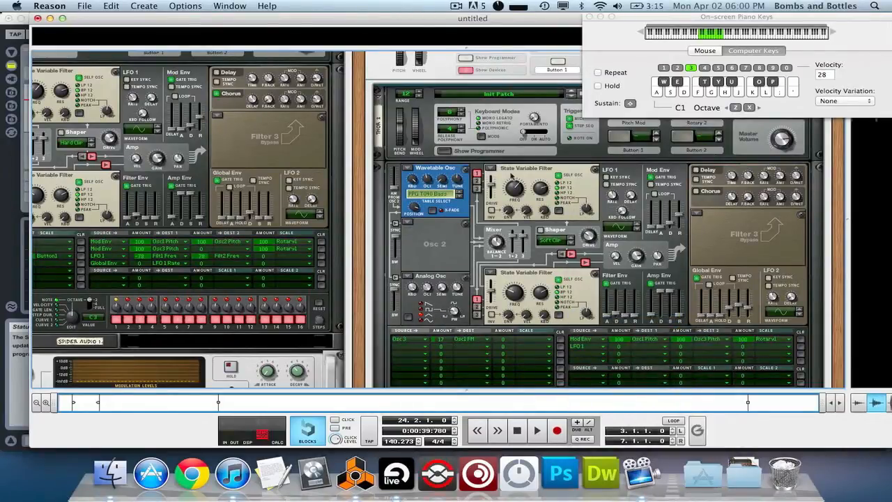
pyautogui.moveTo(518, 195)
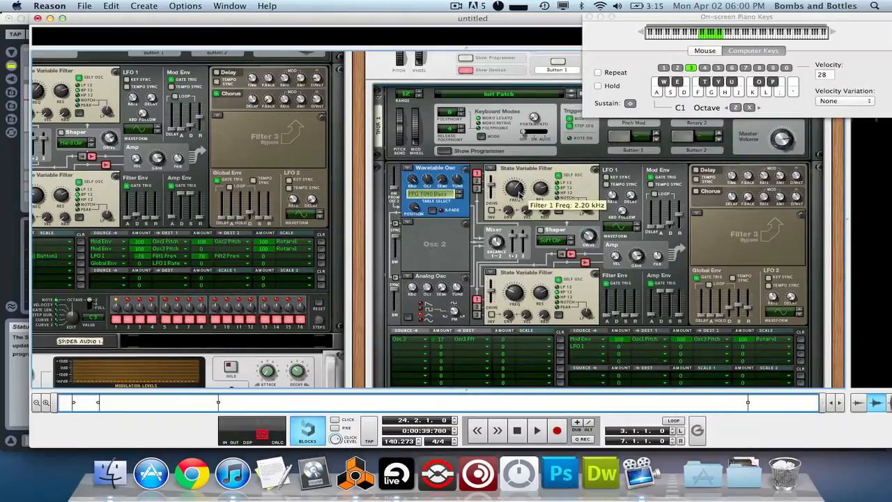
pyautogui.moveTo(515, 304)
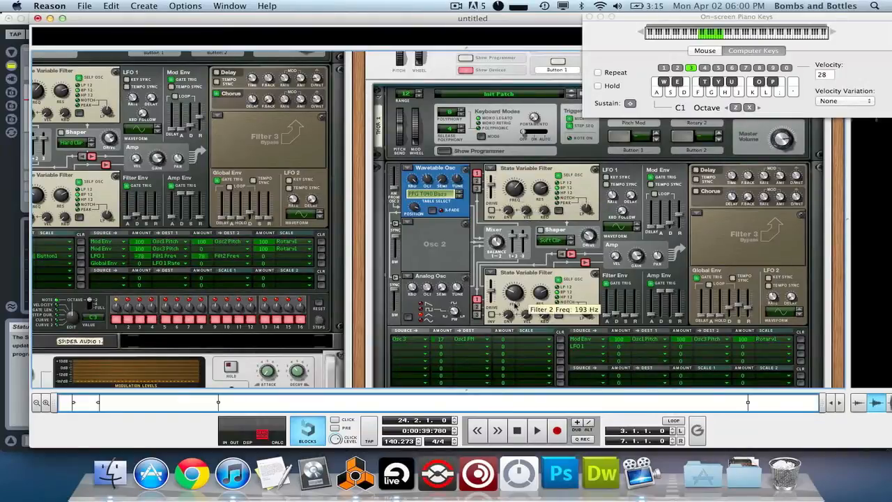
pyautogui.click(658, 346)
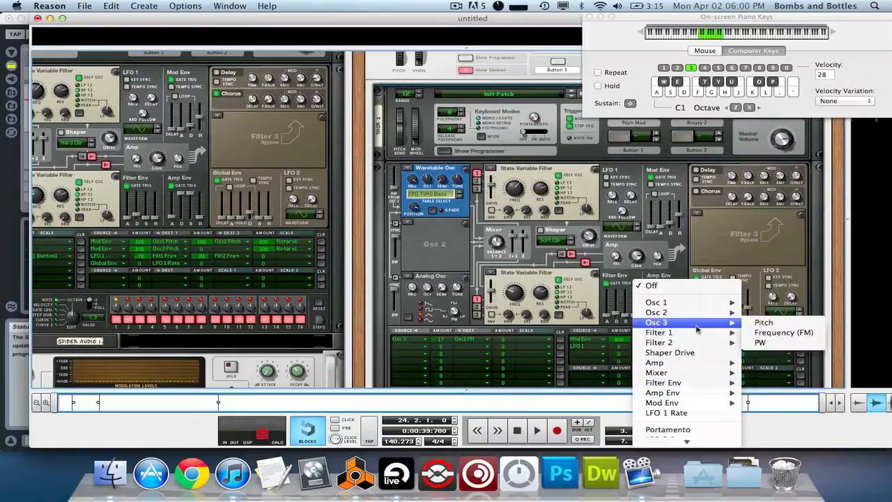
pyautogui.moveTo(662, 333)
pyautogui.click(771, 342)
pyautogui.click(718, 348)
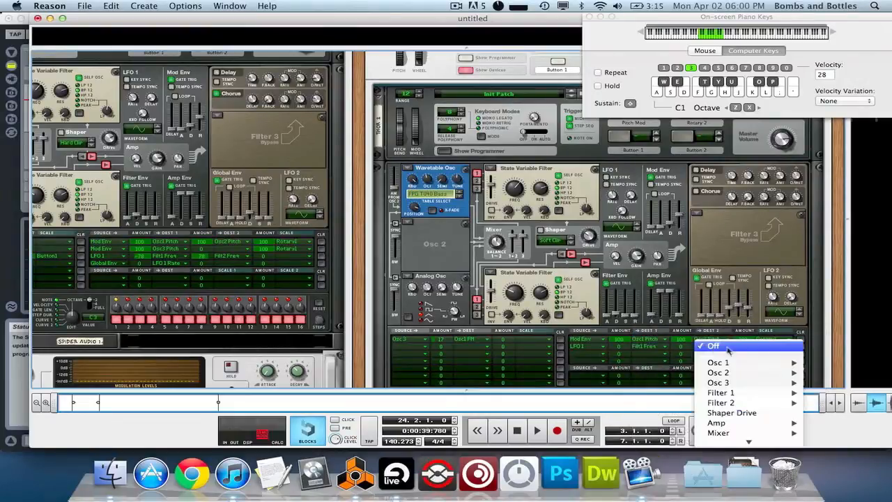
pyautogui.moveTo(746, 363)
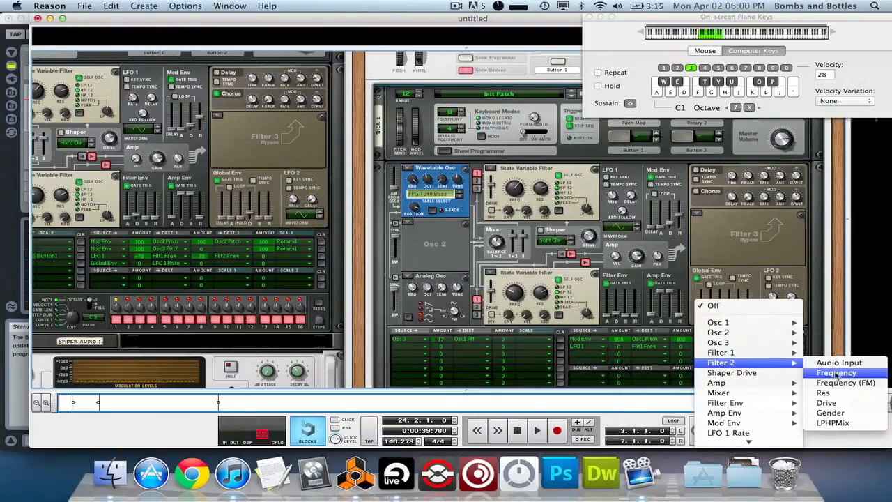
pyautogui.click(836, 373)
# Step: Set the LFO 1 row's amounts to -75 for Filter 1 frequency and 75 for Filter 2 frequency
pyautogui.scroll(-1, 682, 314)
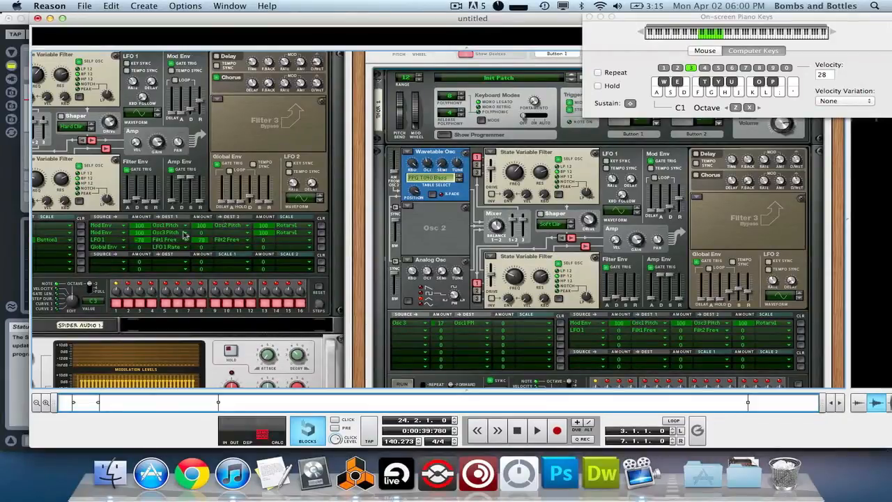
pyautogui.moveTo(208, 245); pyautogui.dragTo(287, 263)
pyautogui.moveTo(624, 334); pyautogui.dragTo(628, 356)
pyautogui.moveTo(687, 333); pyautogui.dragTo(684, 284)
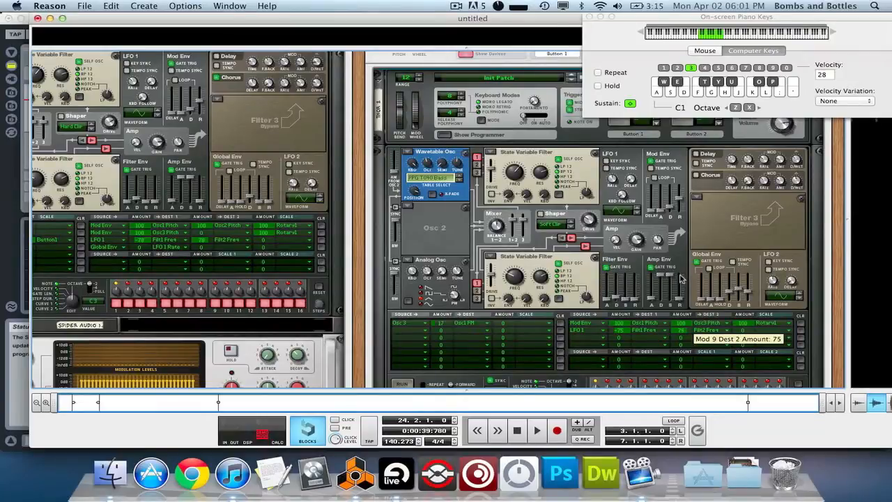
pyautogui.moveTo(681, 278); pyautogui.dragTo(681, 279)
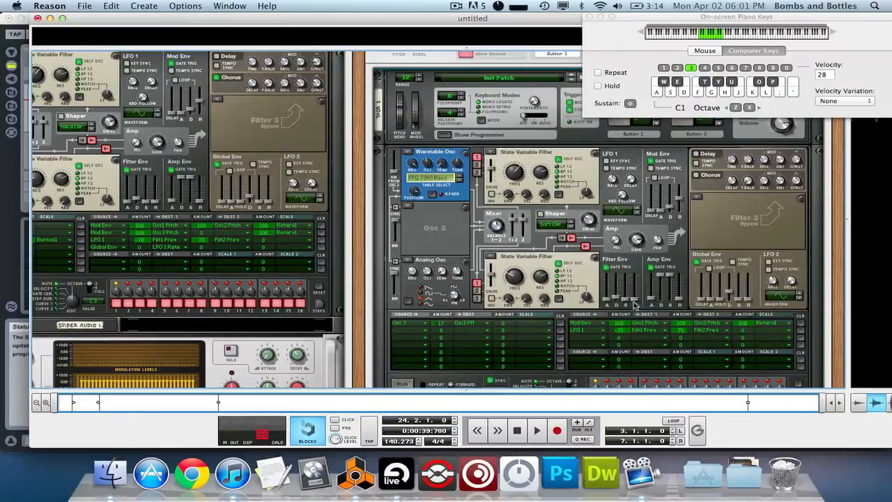
# Step: Shift the rack window to fit the new Thor on screen and audition its filter modulation with a test note
pyautogui.hscroll(-5, 613, 344)
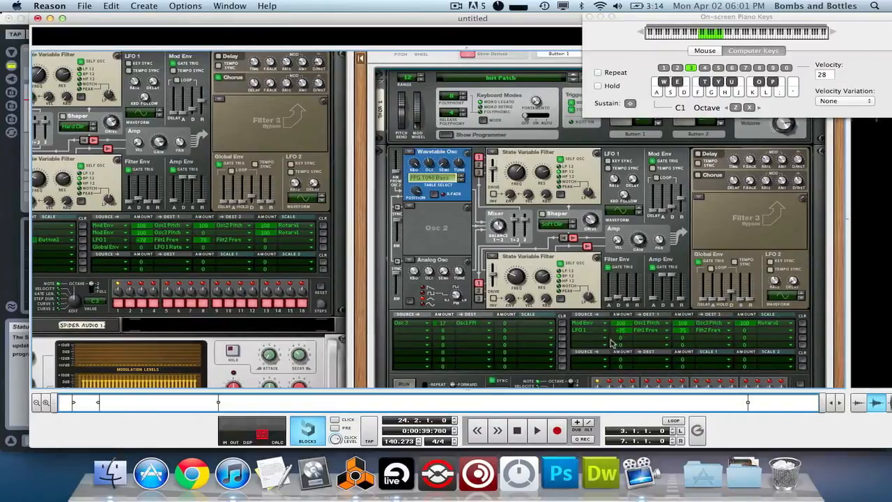
pyautogui.hscroll(-5, 613, 344)
pyautogui.hscroll(10, 613, 344)
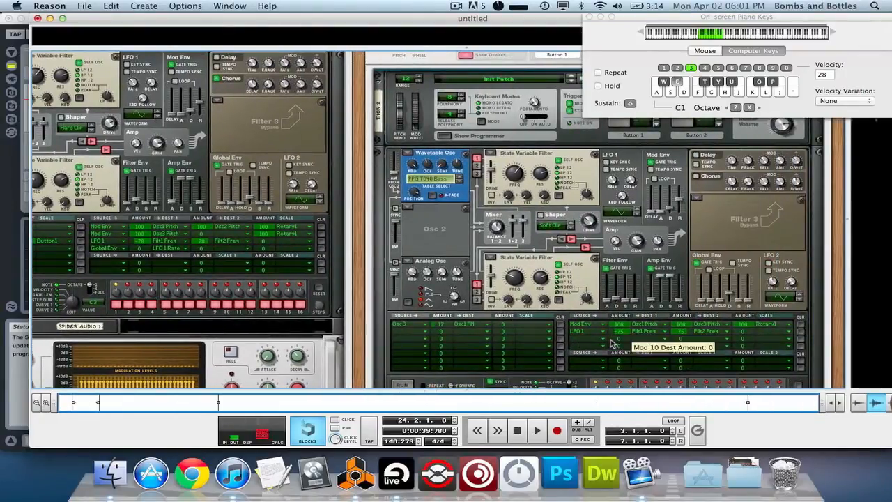
pyautogui.moveTo(534, 19); pyautogui.dragTo(521, 20)
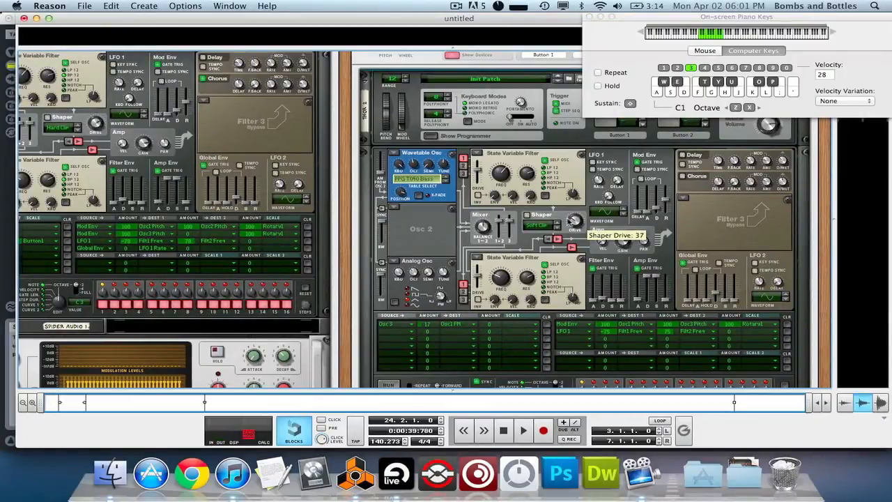
pyautogui.press('e')
pyautogui.moveTo(399, 101); pyautogui.dragTo(402, 139)
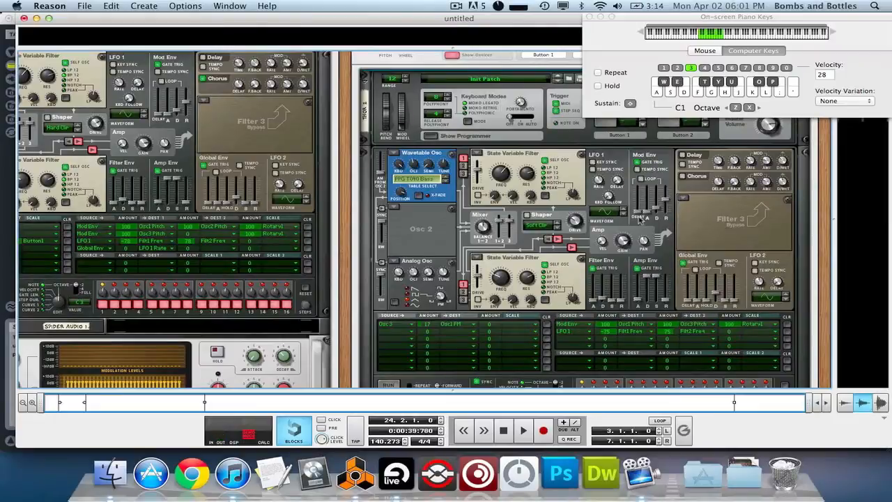
# Step: Check the new Thor's LFO 1 rate against Base Thor with test notes, and switch on its Chorus
pyautogui.click(122, 83)
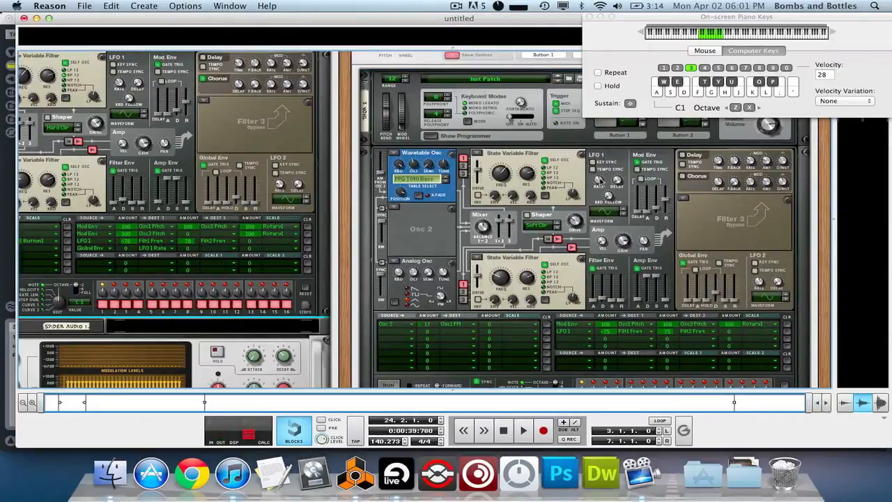
pyautogui.click(599, 183)
pyautogui.press('e')
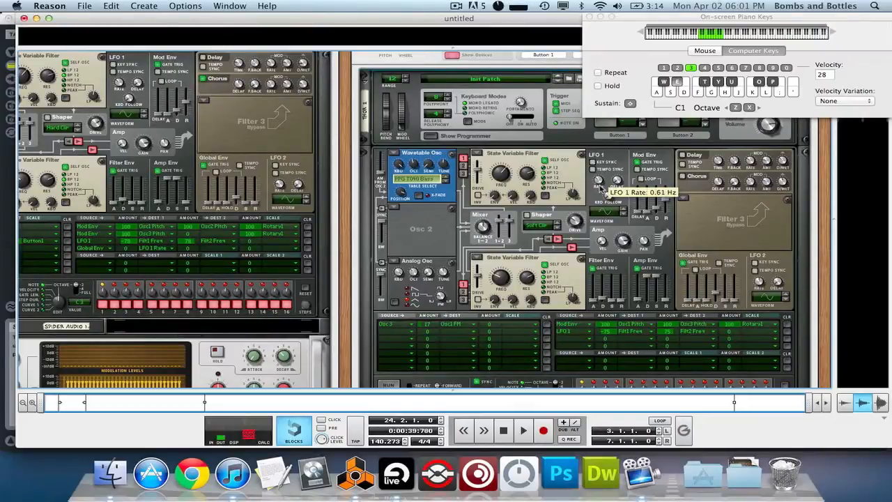
pyautogui.press('e')
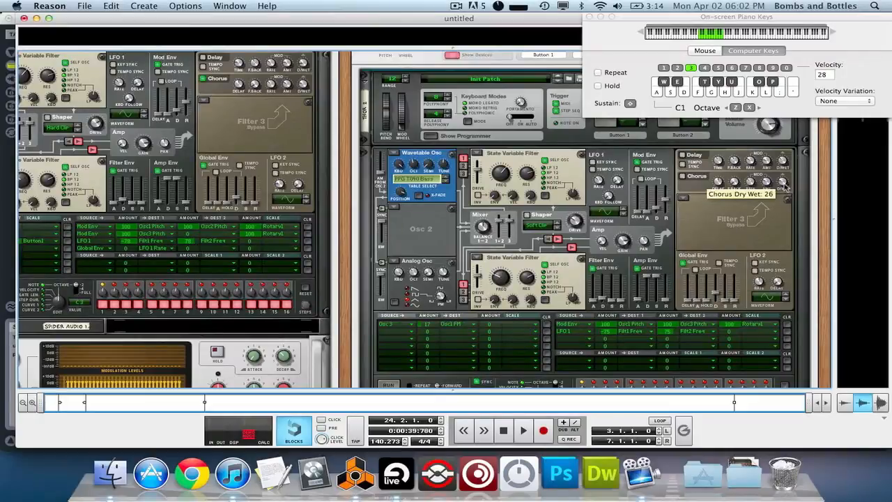
pyautogui.click(682, 177)
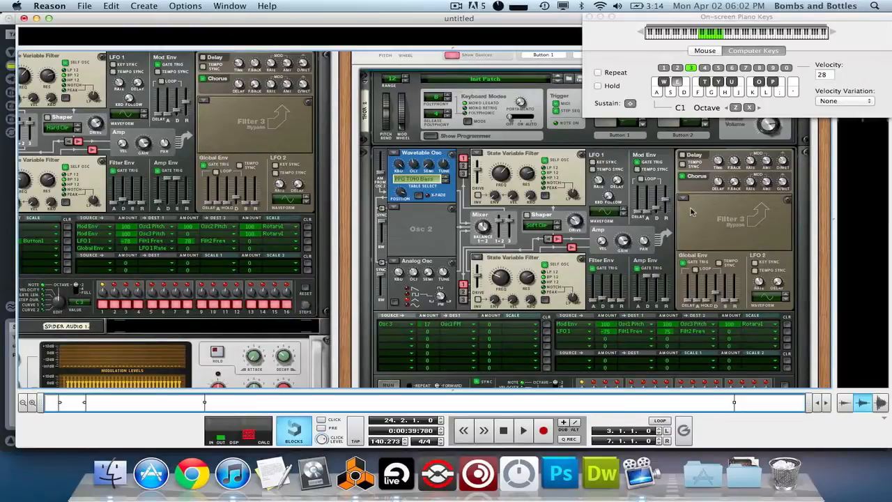
# Step: Create a Spider Audio Merger & Splitter directly below the new Thor
pyautogui.hscroll(-5, 272, 198)
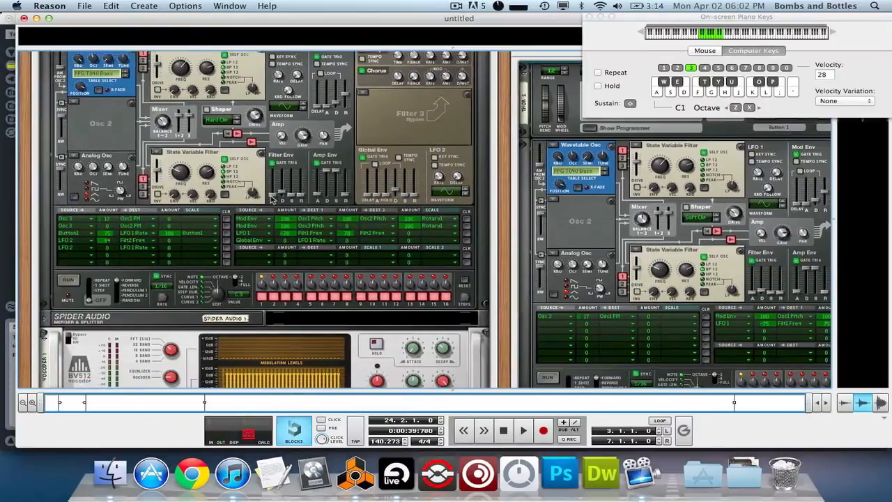
pyautogui.scroll(-5, 271, 198)
pyautogui.hscroll(5, 271, 199)
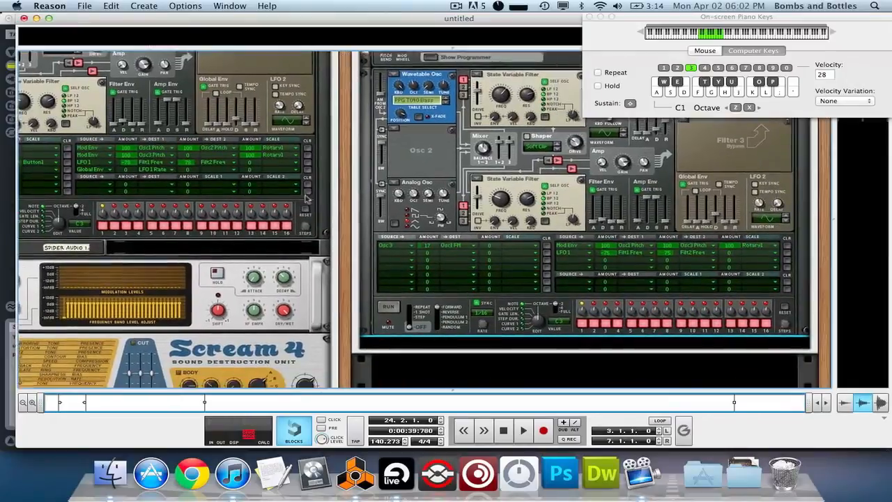
pyautogui.scroll(-1, 307, 200)
pyautogui.rightClick(810, 316)
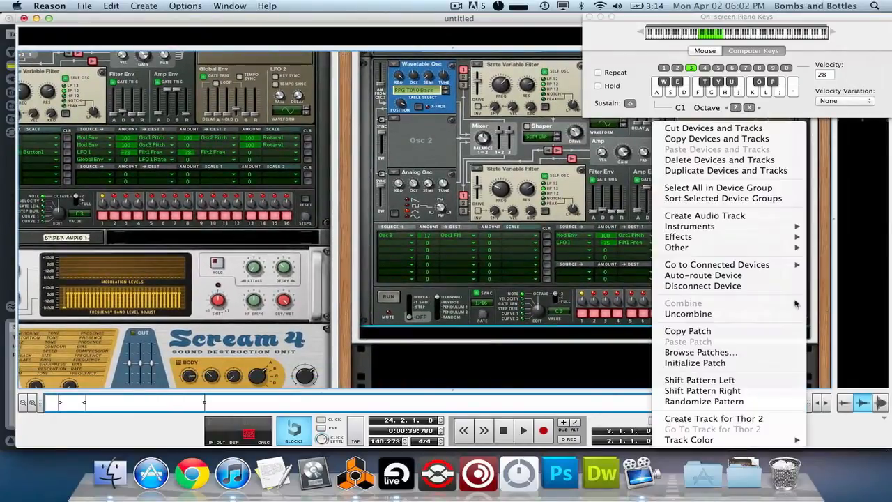
pyautogui.moveTo(766, 252)
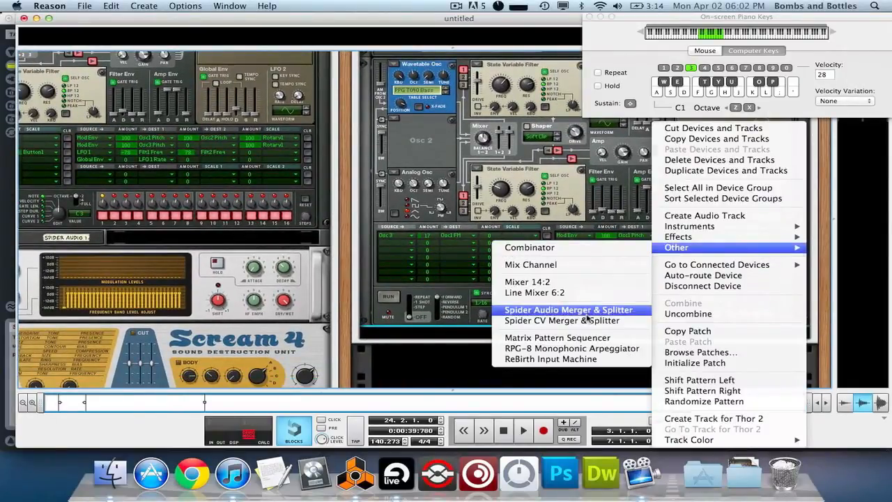
pyautogui.click(568, 309)
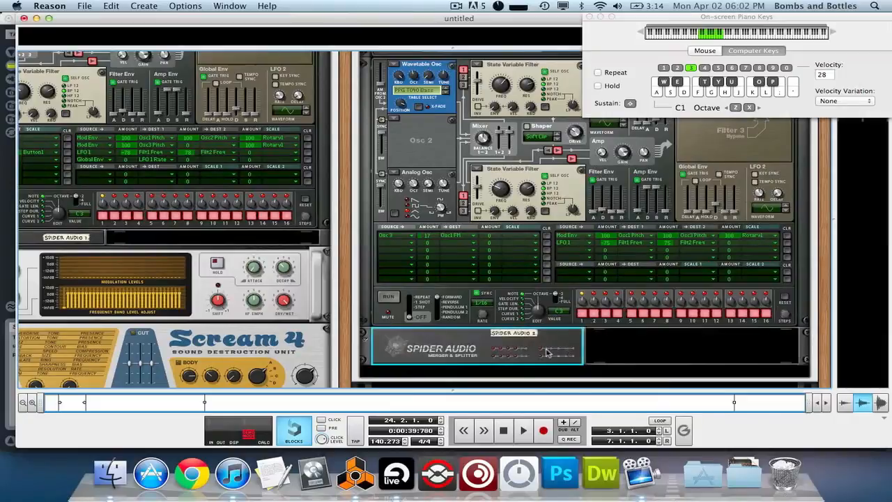
# Step: Close the On-screen Piano Keys and add a BV512 Digital Vocoder below the new Spider Audio
pyautogui.click(589, 16)
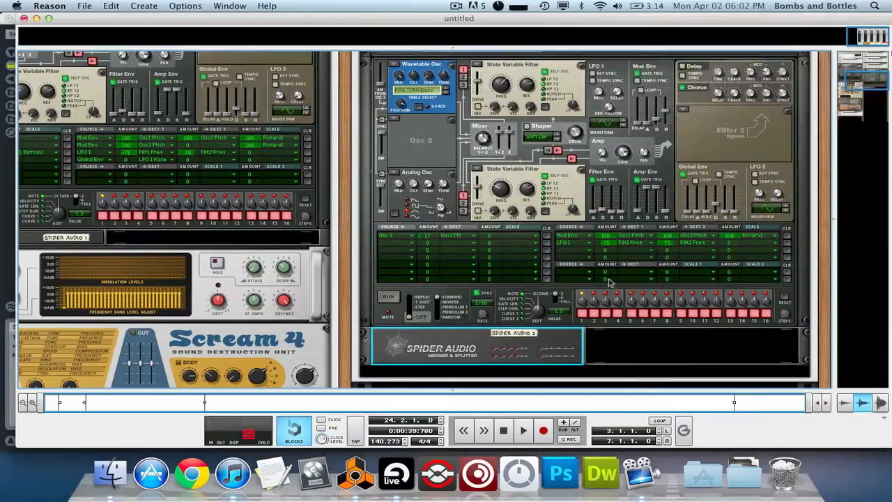
pyautogui.scroll(-2, 608, 281)
pyautogui.rightClick(631, 329)
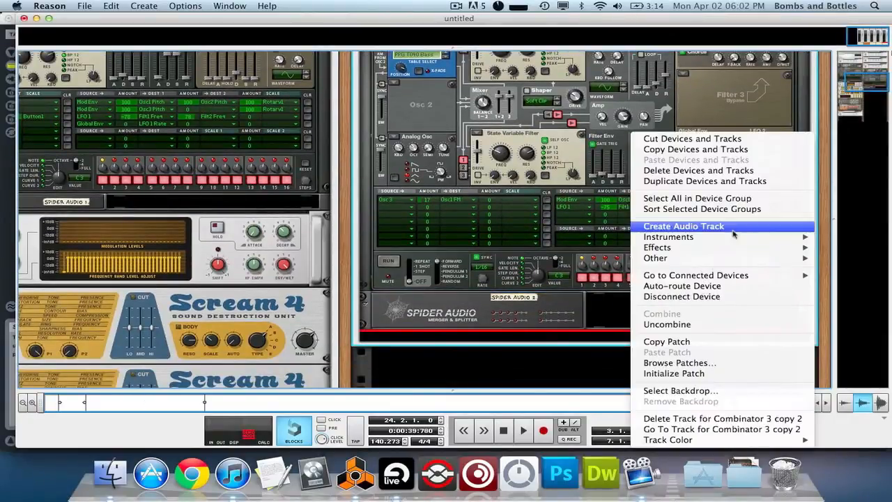
pyautogui.moveTo(732, 250)
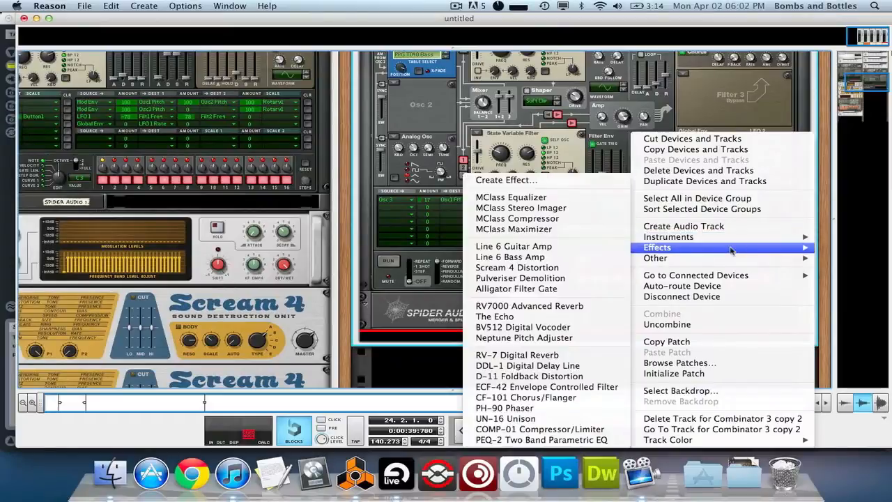
pyautogui.click(569, 329)
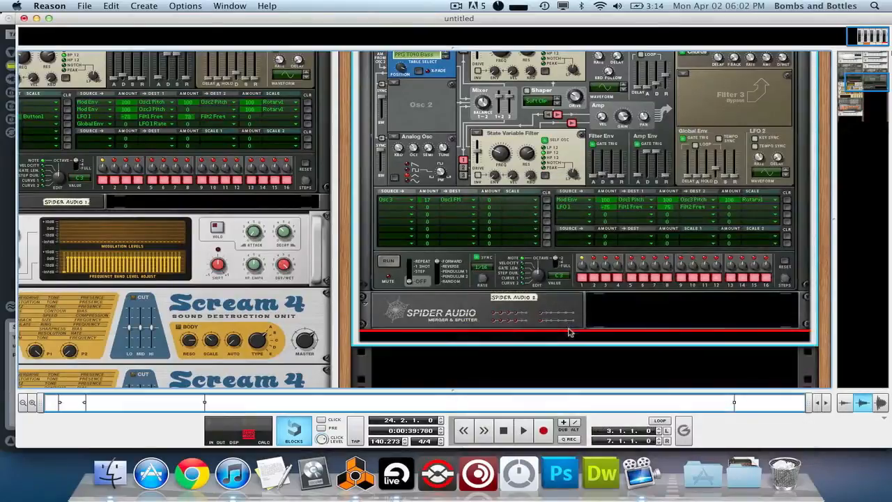
# Step: On the rack's rear, cable Thor's main output into the Spider's splitter, and splitter outputs to the vocoder's carrier and modulator inputs
pyautogui.press('Tab')
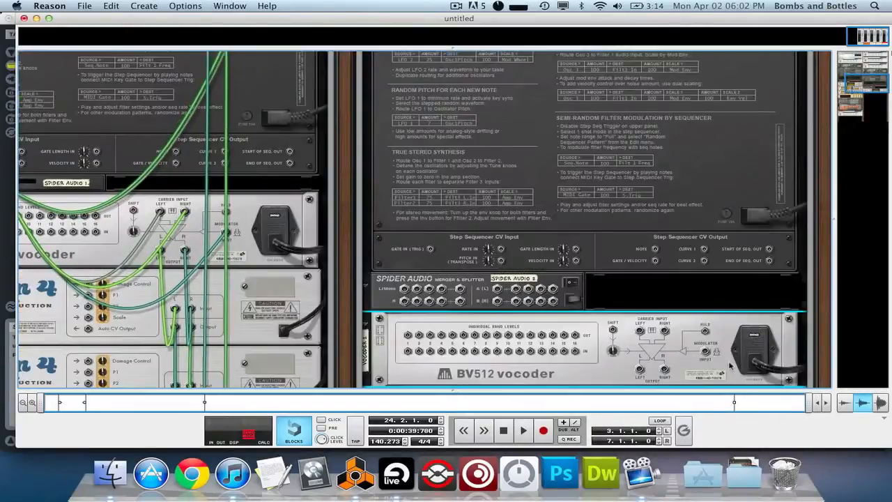
pyautogui.scroll(5, 731, 366)
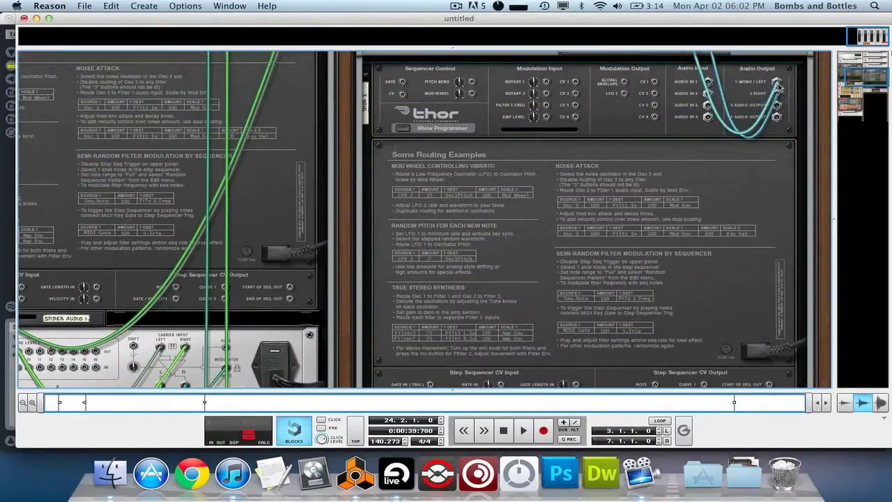
pyautogui.moveTo(777, 81); pyautogui.dragTo(522, 247)
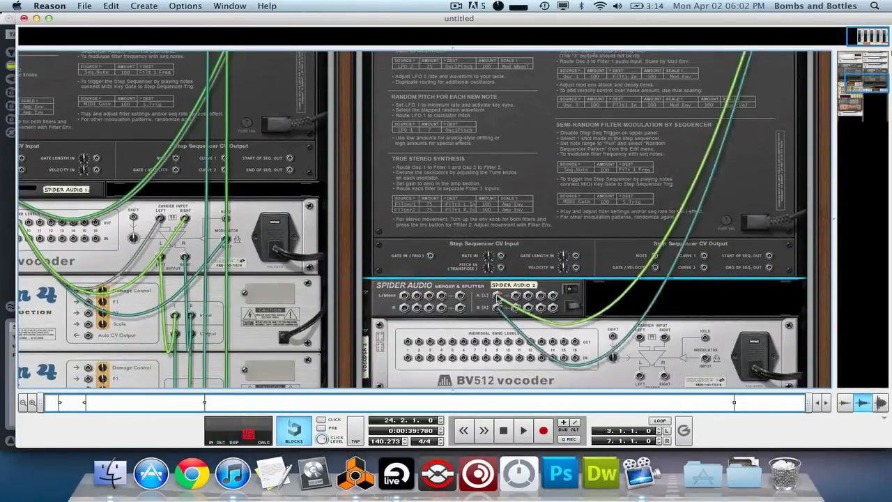
pyautogui.moveTo(496, 295); pyautogui.dragTo(639, 338)
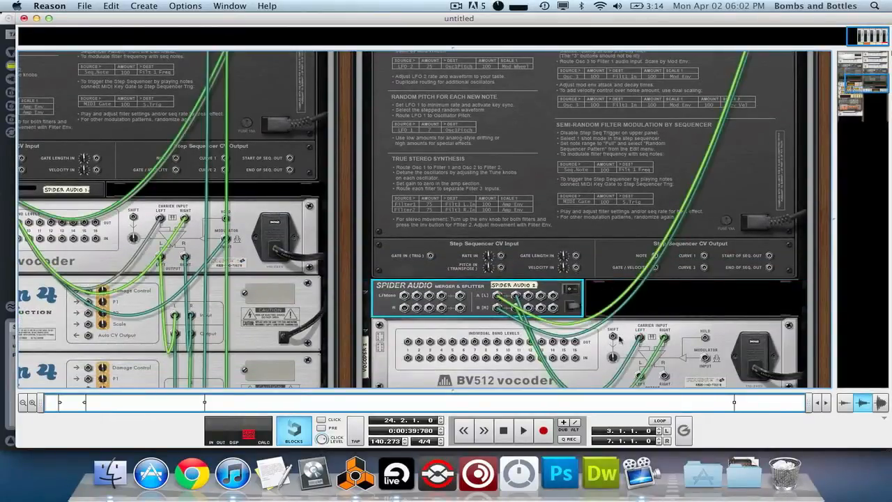
pyautogui.moveTo(528, 295); pyautogui.dragTo(707, 359)
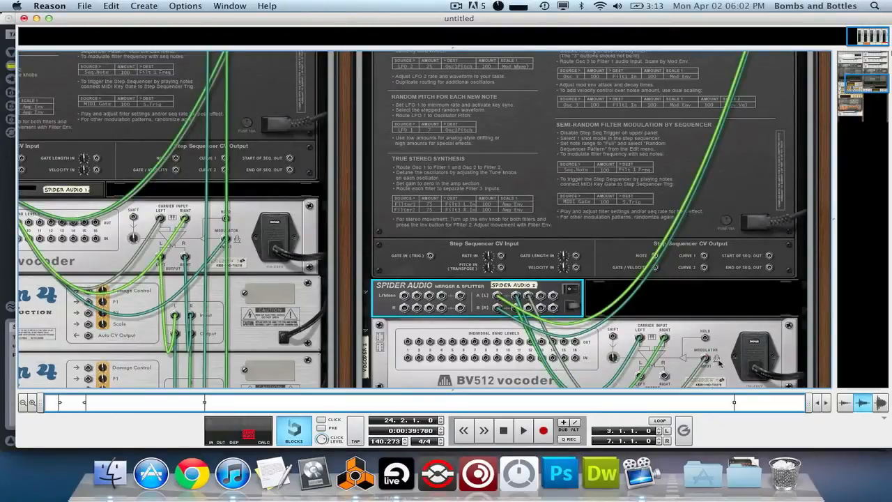
# Step: Return to the rack front and reopen the On-screen Piano Keys clear of the vocoder to test its incoming signal
pyautogui.press('Tab')
pyautogui.scroll(-1, 488, 314)
pyautogui.click(390, 297)
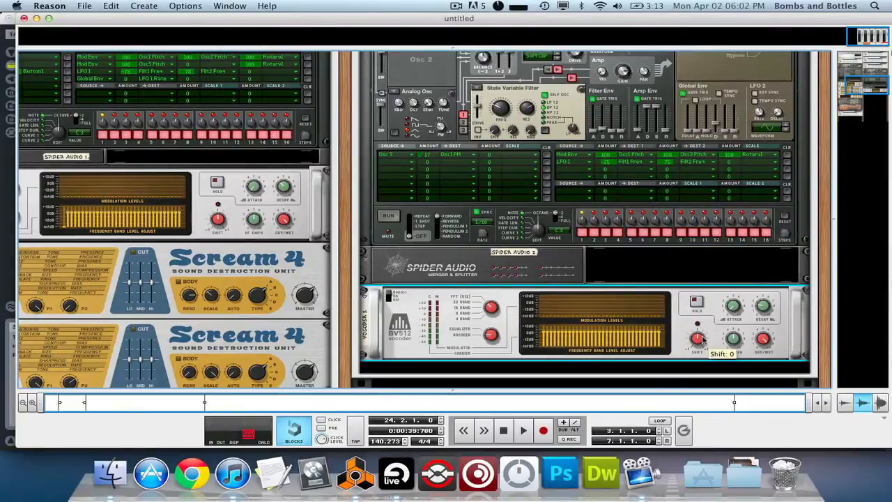
pyautogui.press('F4')
pyautogui.moveTo(741, 15); pyautogui.dragTo(212, 13)
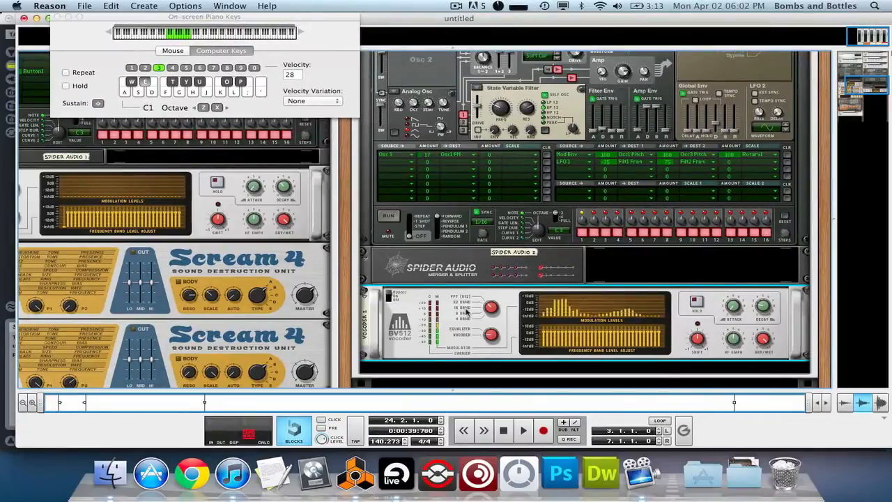
# Step: Cable the vocoder's audio output up to the enclosing Combinator on the rear, and return to the vocoder's front panel
pyautogui.press('Tab')
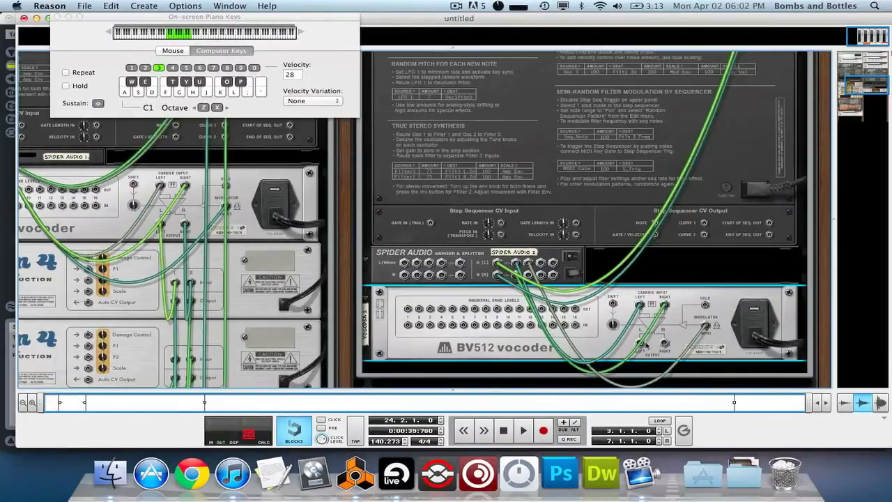
pyautogui.moveTo(639, 304); pyautogui.dragTo(707, 159)
pyautogui.scroll(-5, 640, 296)
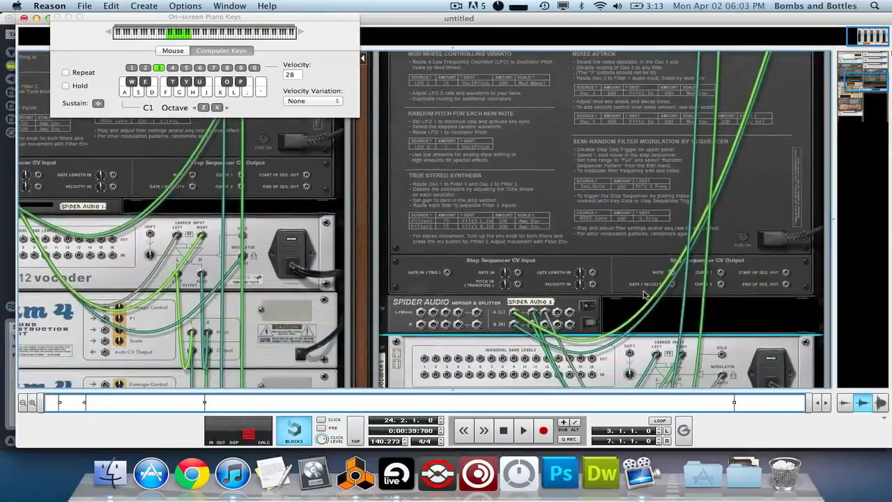
pyautogui.press('Tab')
pyautogui.scroll(-3, 640, 296)
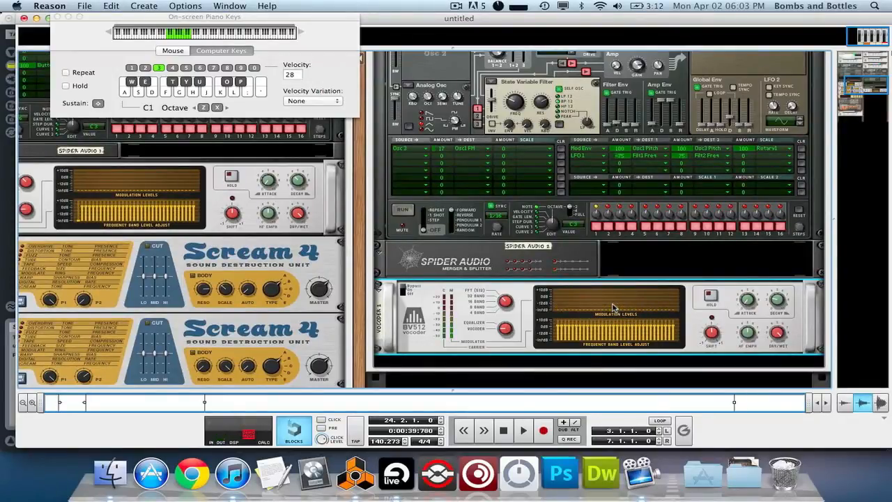
# Step: Play test notes and examine how the new Thor's two filter frequencies relate to the vocoder's modulation levels
pyautogui.press('e')
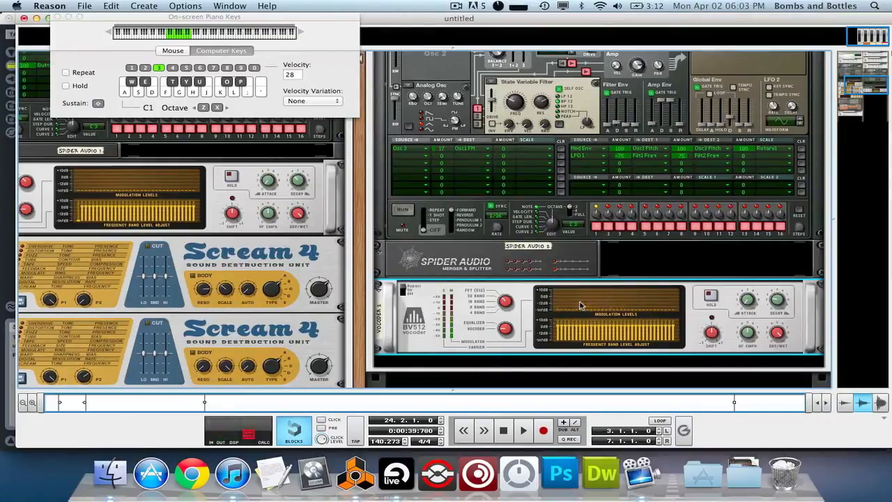
pyautogui.scroll(3, 574, 304)
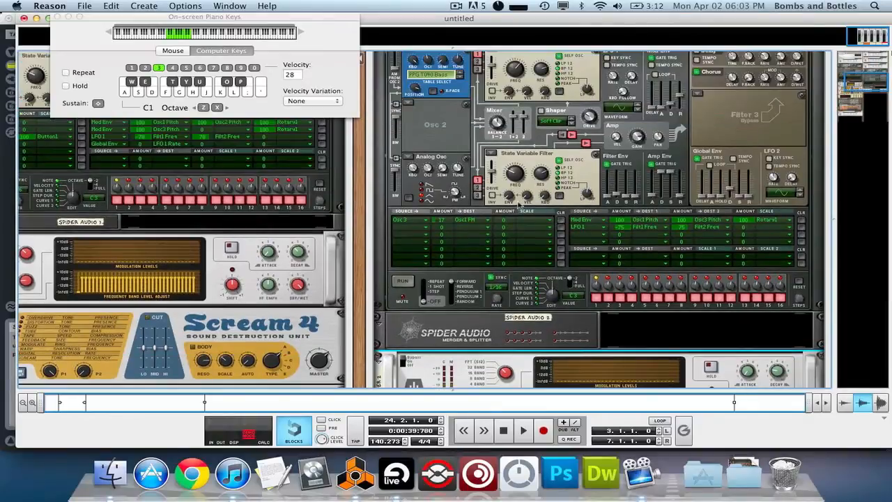
pyautogui.scroll(1, 528, 174)
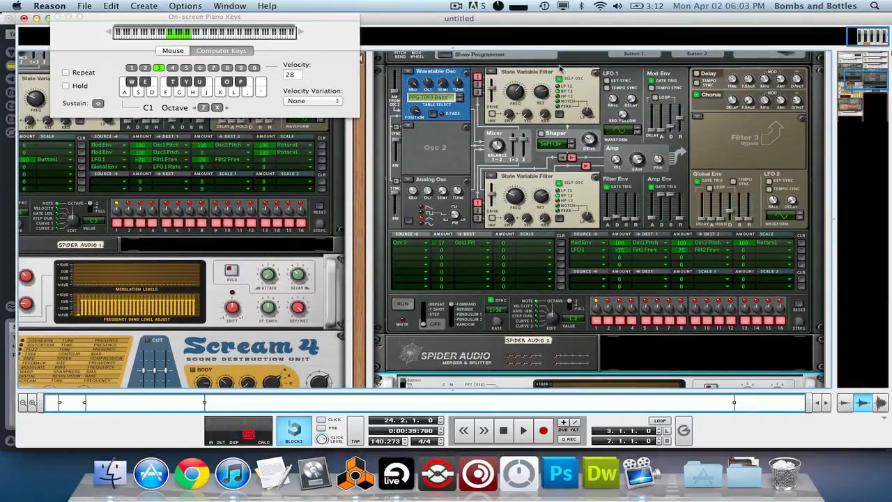
pyautogui.scroll(-4, 618, 200)
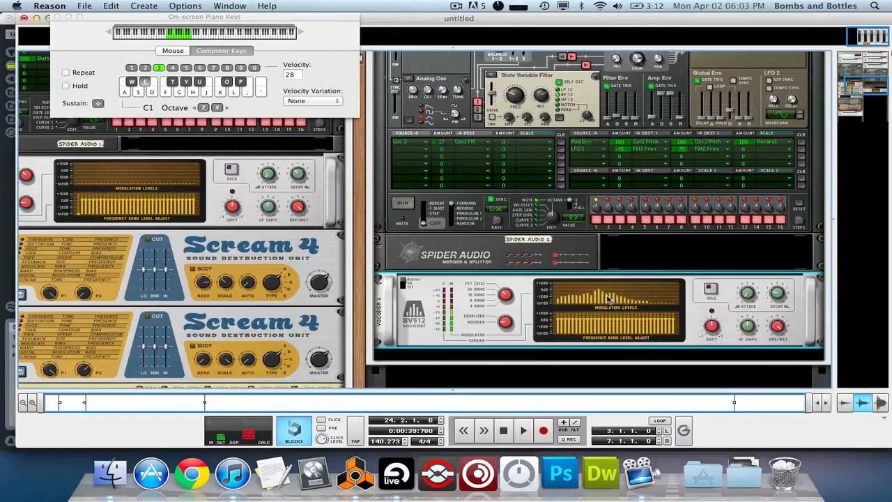
pyautogui.scroll(5, 608, 298)
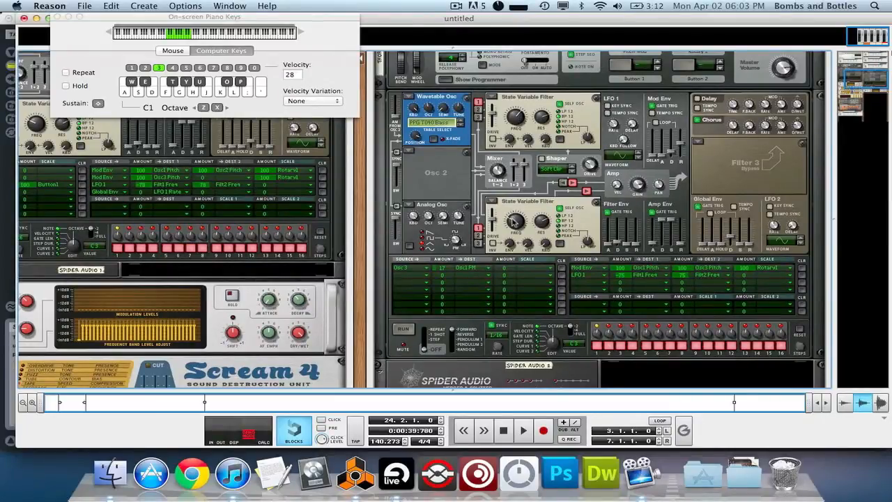
pyautogui.moveTo(513, 222)
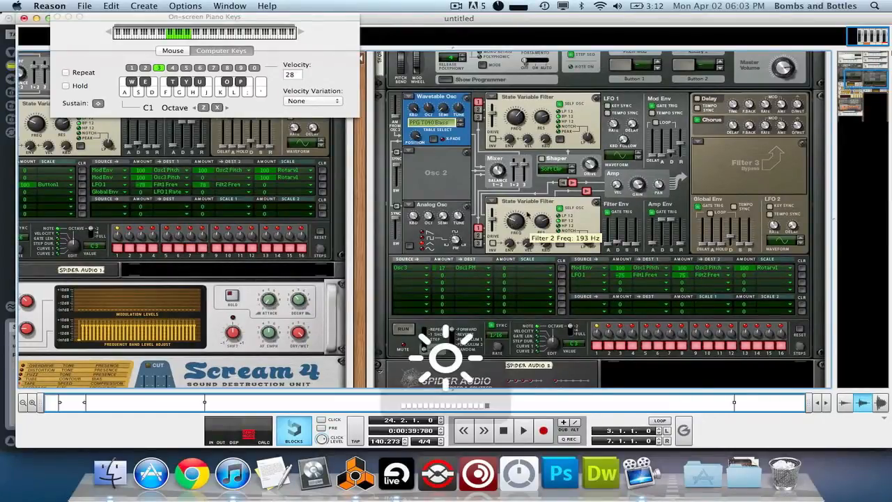
pyautogui.press('XF86MonBrightnessUp')
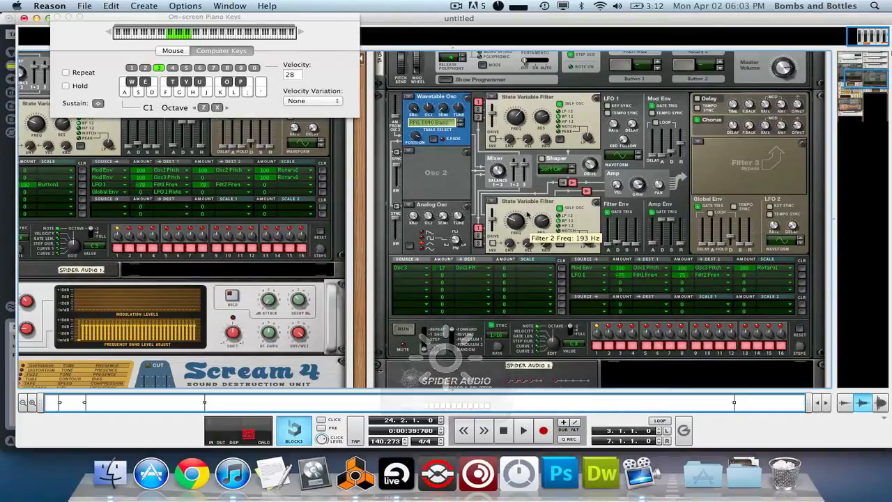
pyautogui.scroll(-6, 725, 227)
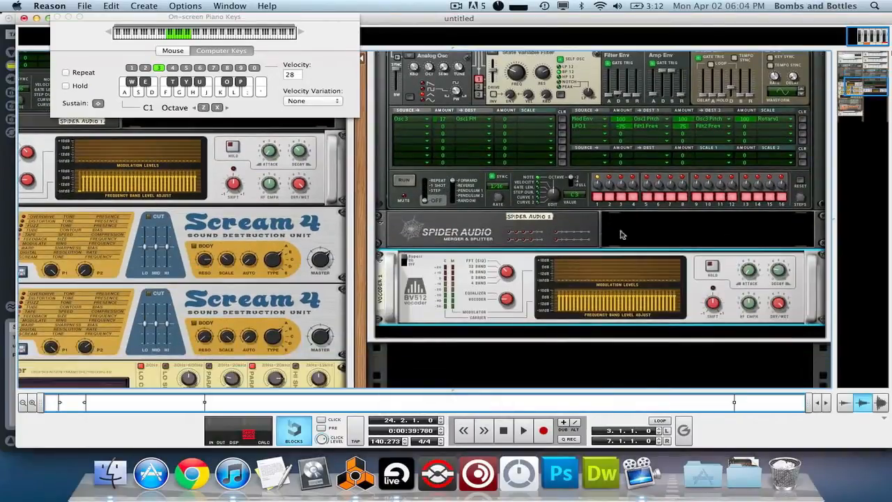
# Step: Add a Scream 4 Distortion directly below the vocoder in the new Combinator
pyautogui.hscroll(-3, 617, 288)
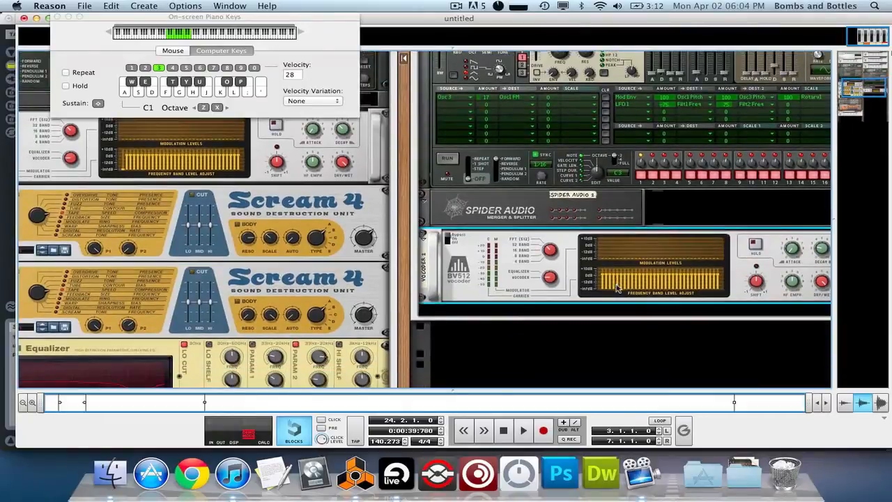
pyautogui.hscroll(4, 749, 305)
pyautogui.scroll(-1, 750, 304)
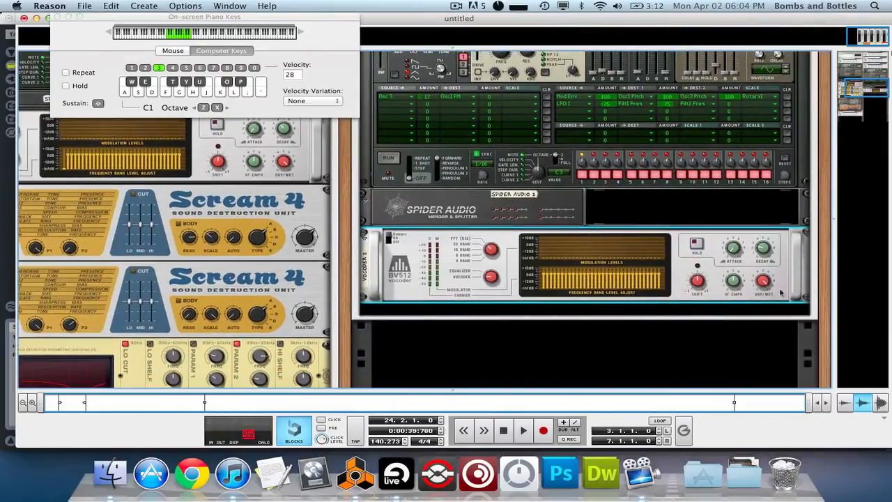
pyautogui.rightClick(750, 305)
pyautogui.moveTo(744, 312)
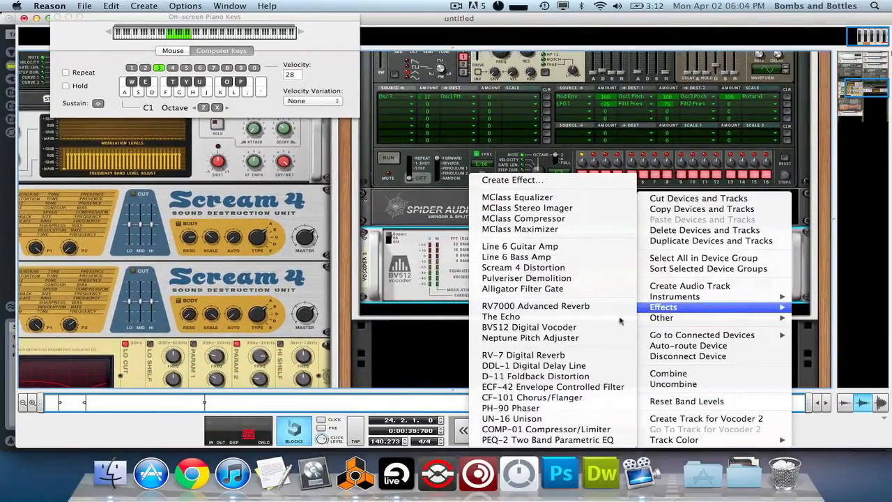
pyautogui.click(523, 268)
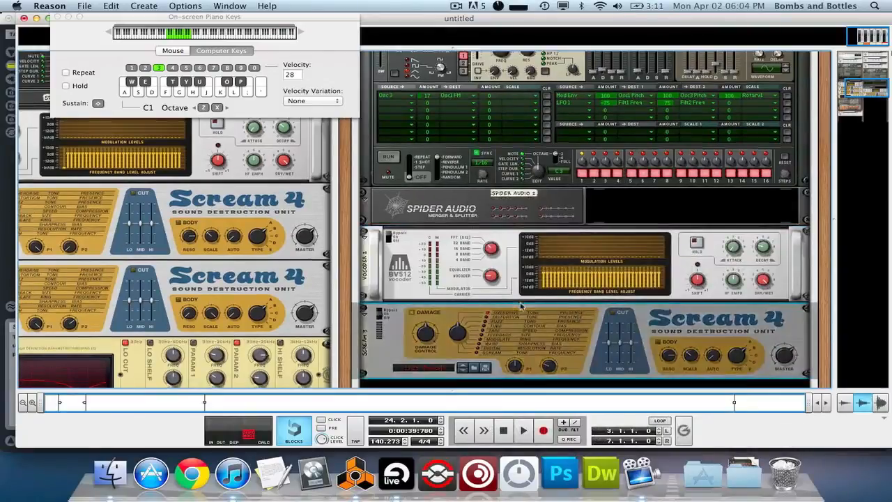
# Step: Compare the new Scream 4 with the original unit's settings and play a test note through it
pyautogui.scroll(-1, 520, 305)
pyautogui.hscroll(-6, 521, 305)
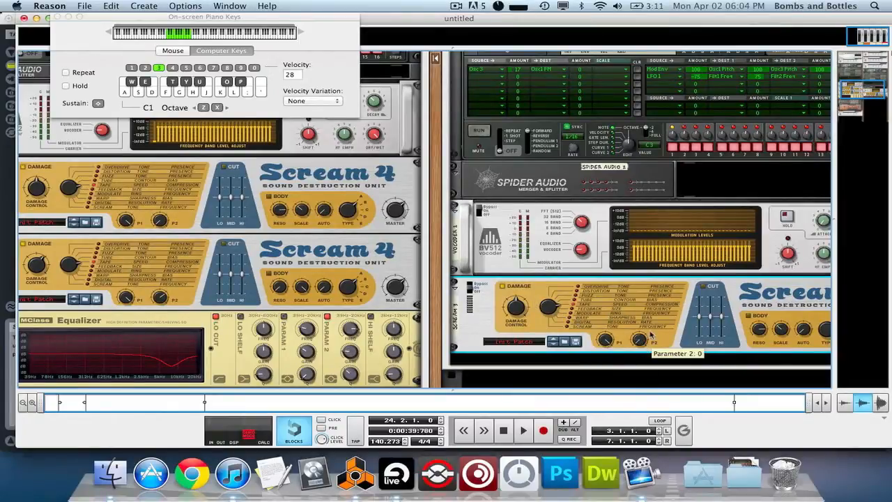
pyautogui.press('e')
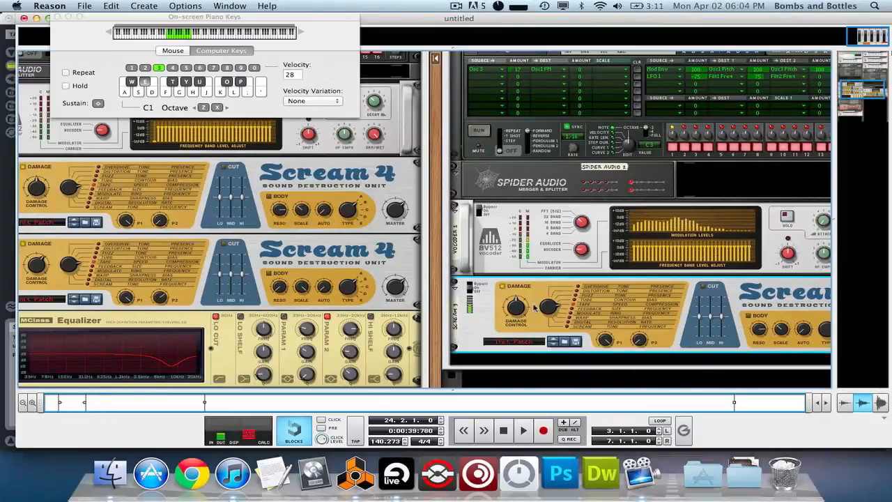
pyautogui.hscroll(3, 535, 307)
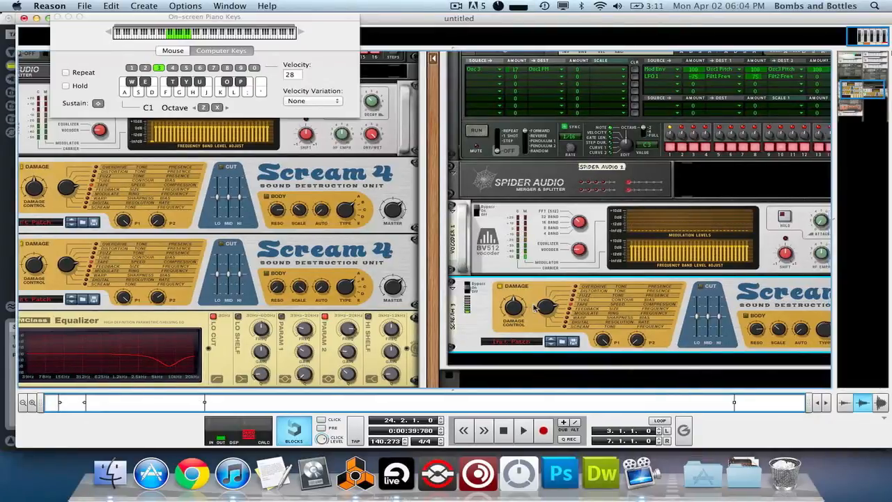
# Step: Add a second Scream 4 Distortion below the first one in the new chain
pyautogui.scroll(-2, 823, 316)
pyautogui.rightClick(814, 315)
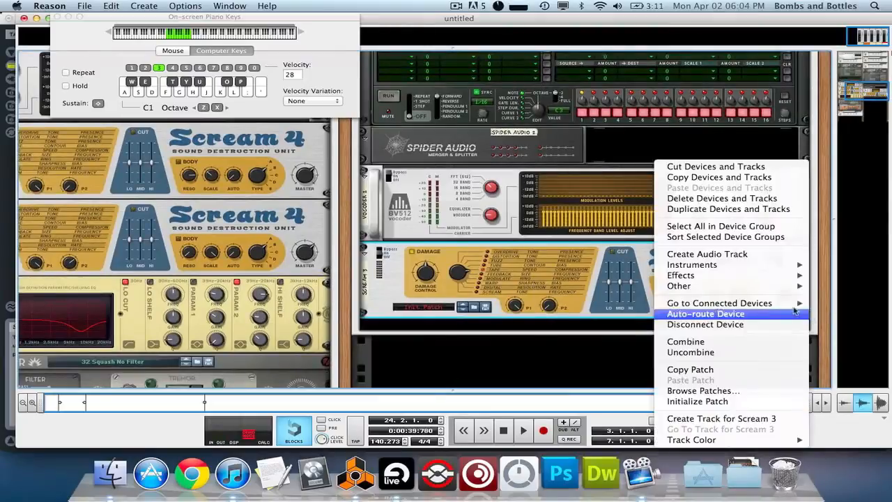
pyautogui.moveTo(763, 276)
pyautogui.click(617, 268)
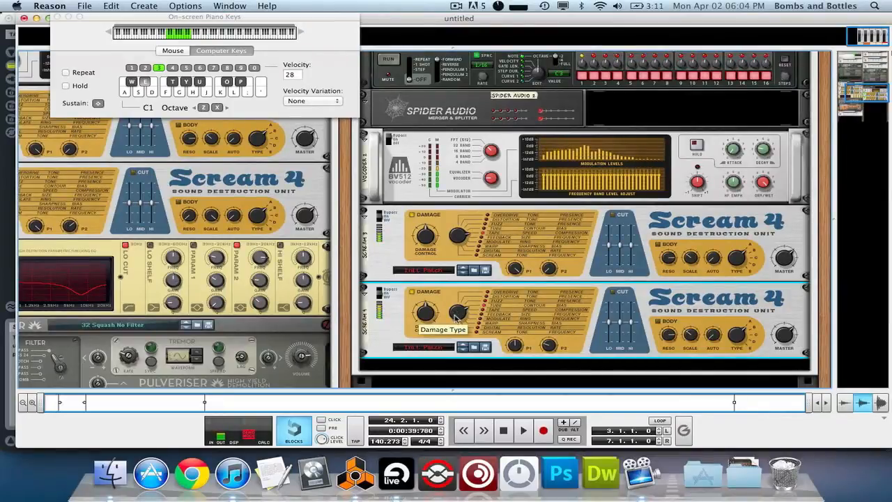
# Step: Set the second new Scream 4 to Tape damage, match the original's Damage Control of 78, and set Parameter 2 to 101
pyautogui.moveTo(455, 317); pyautogui.dragTo(455, 307)
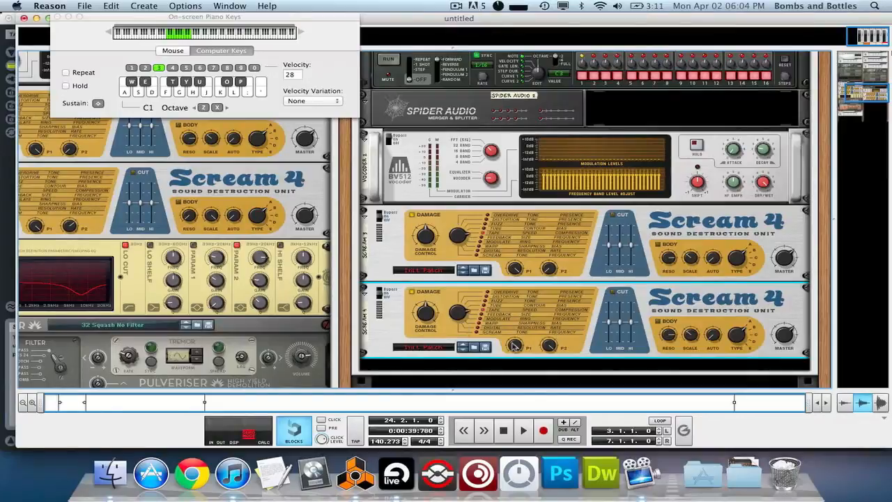
pyautogui.hscroll(-5, 526, 335)
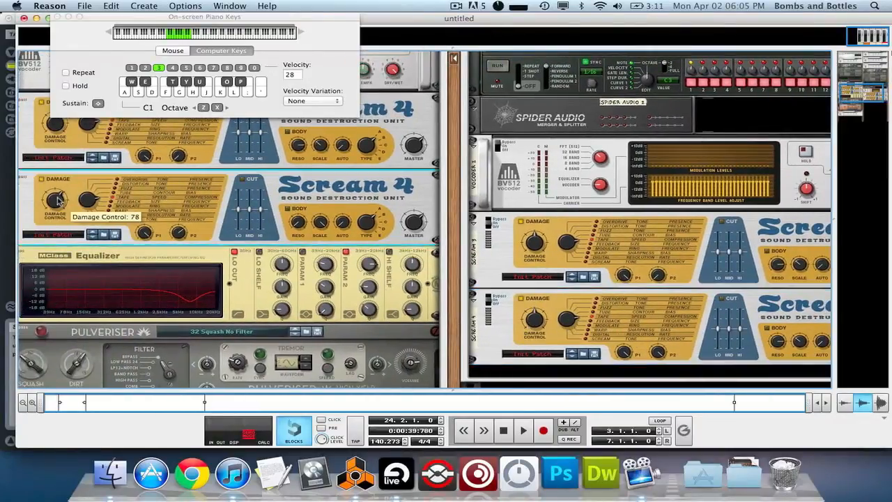
pyautogui.moveTo(534, 320); pyautogui.dragTo(535, 320)
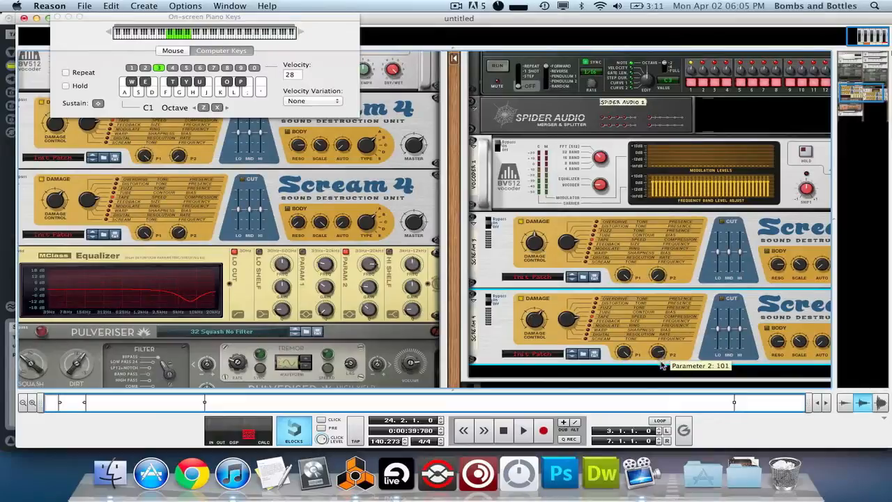
# Step: Add an MClass Equalizer below the second new Scream 4
pyautogui.hscroll(5, 655, 342)
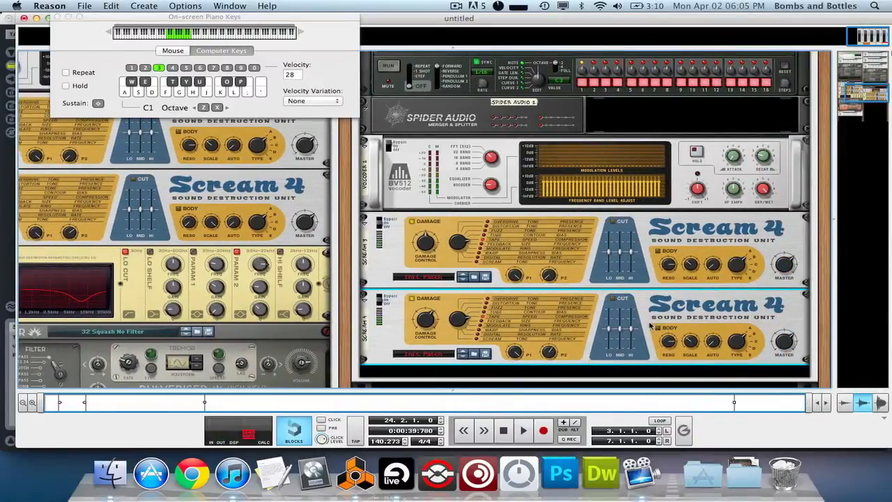
pyautogui.hscroll(-1, 652, 325)
pyautogui.scroll(-3, 652, 325)
pyautogui.hscroll(1, 649, 325)
pyautogui.rightClick(801, 301)
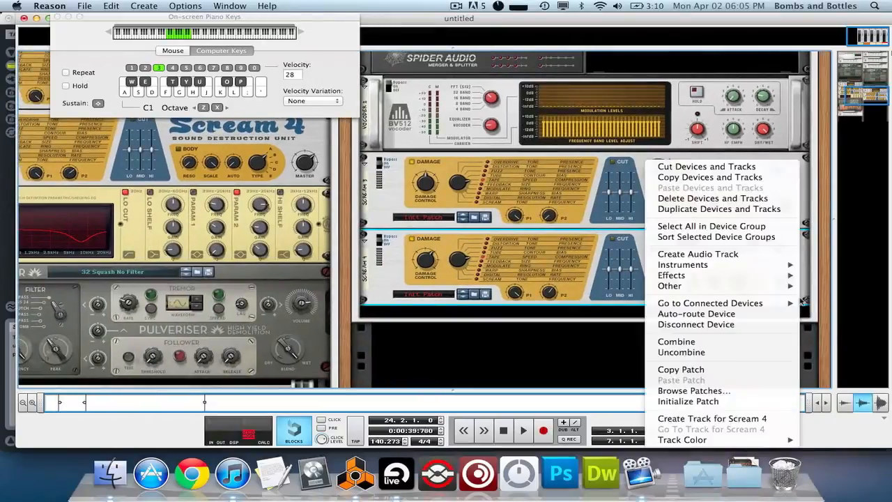
pyautogui.moveTo(697, 275)
pyautogui.click(613, 196)
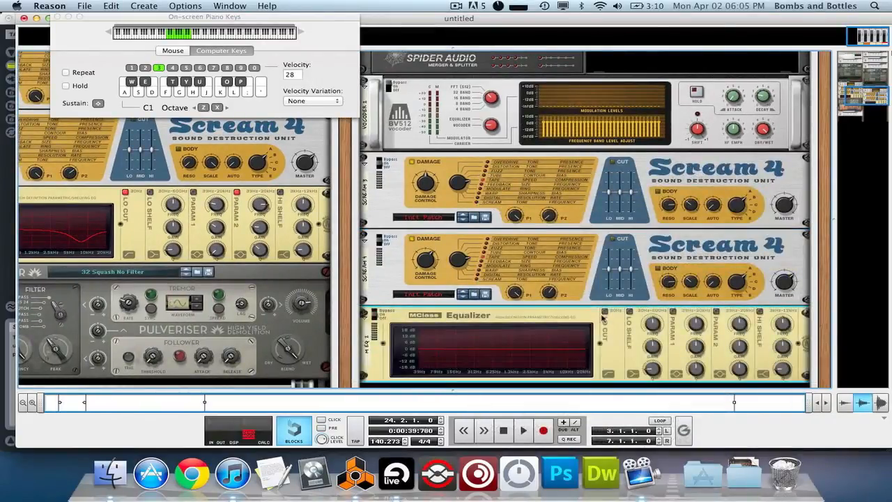
# Step: Enable Parametric 2 on the new equalizer and adjust its frequency to match the original's 7.605 kHz
pyautogui.click(260, 203)
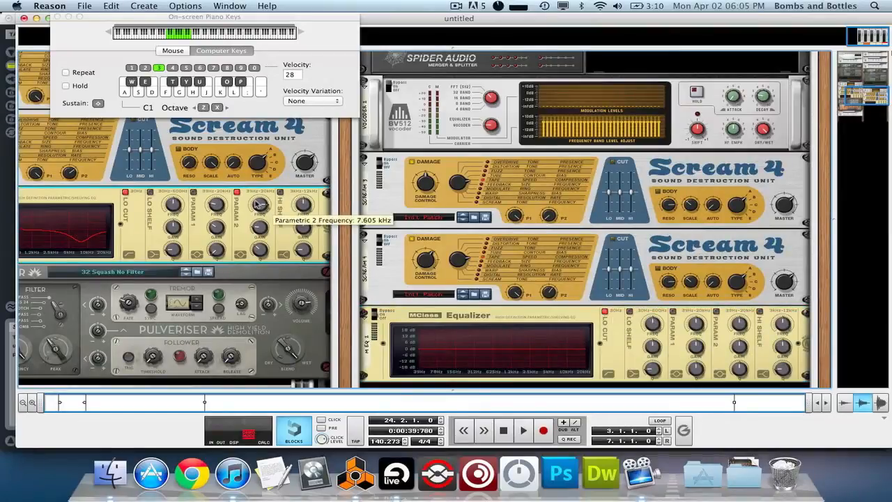
pyautogui.moveTo(735, 321); pyautogui.dragTo(731, 315)
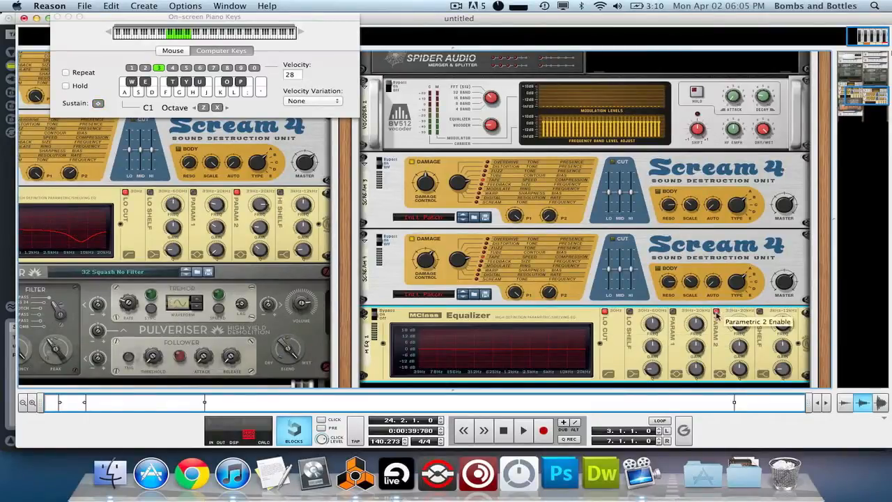
pyautogui.press('XF86MonBrightnessUp')
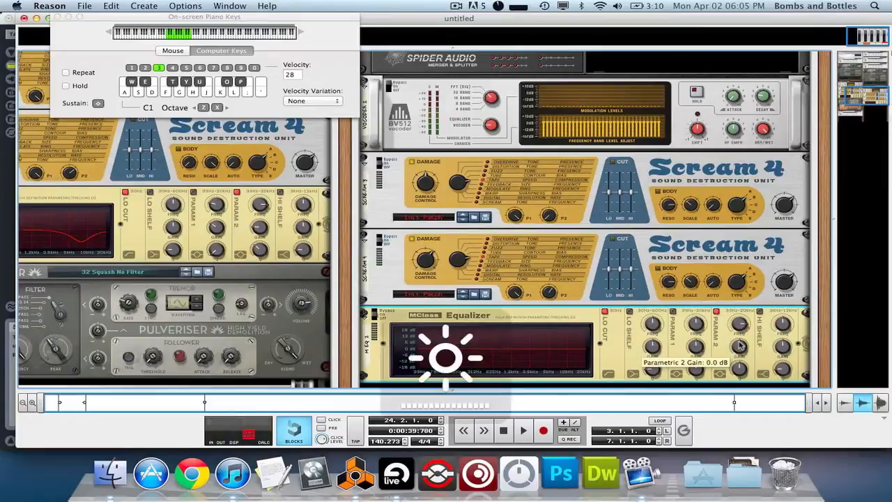
# Step: Set the new equalizer's Parametric 2 gain to -10.9 dB and its Q to 3.1
pyautogui.moveTo(743, 344); pyautogui.dragTo(744, 356)
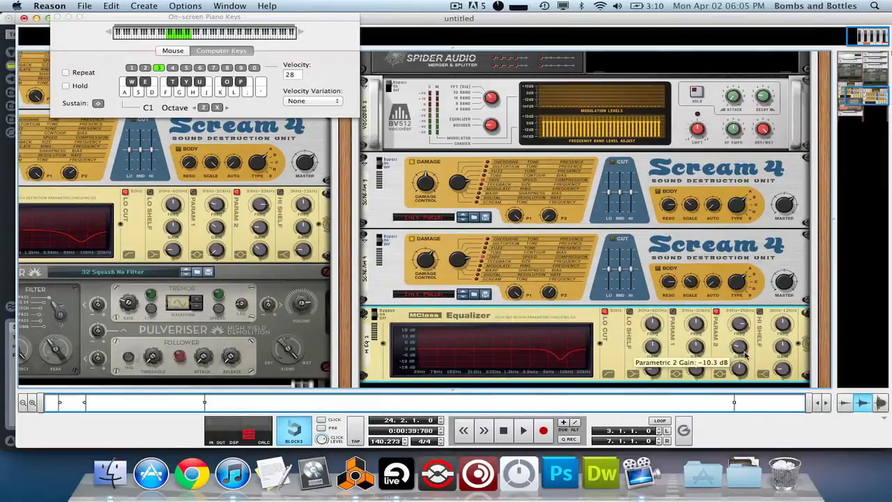
pyautogui.press('Tab')
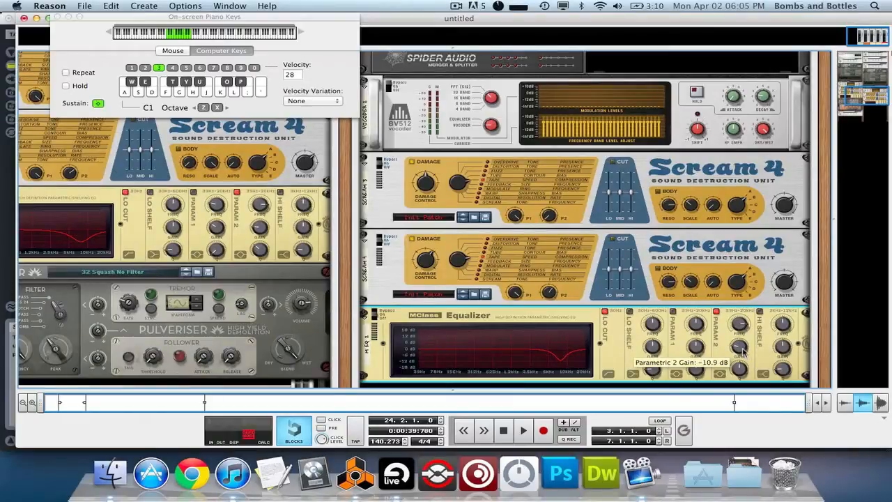
pyautogui.press('Tab')
pyautogui.moveTo(740, 368); pyautogui.dragTo(741, 375)
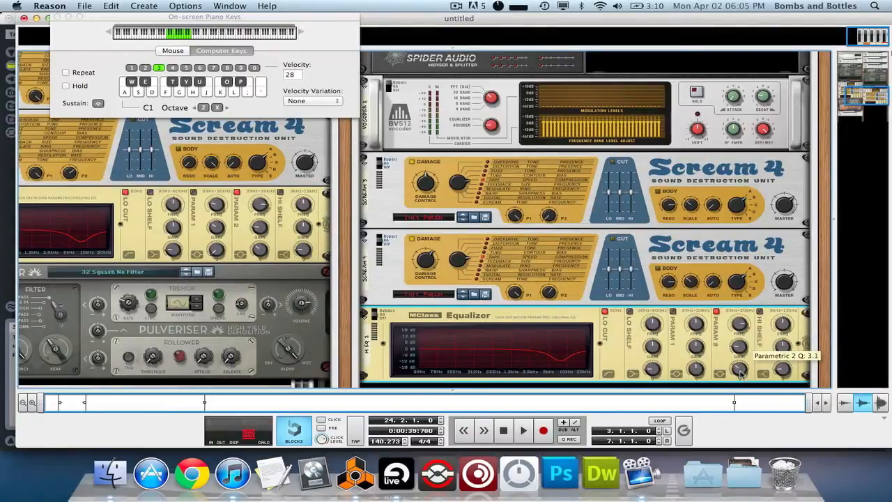
# Step: Play test notes to hear the new chain of vocoder, distortions and equalizer
pyautogui.press('e')
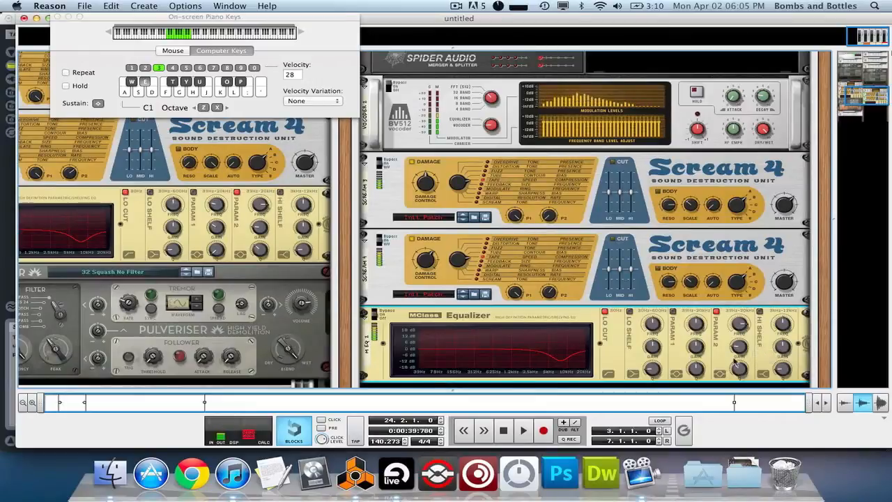
pyautogui.press('e')
pyautogui.press('e')
# Step: Add a Pulveriser Demolition below the new equalizer and set its filter mode to Bypass
pyautogui.scroll(-3, 738, 362)
pyautogui.rightClick(797, 306)
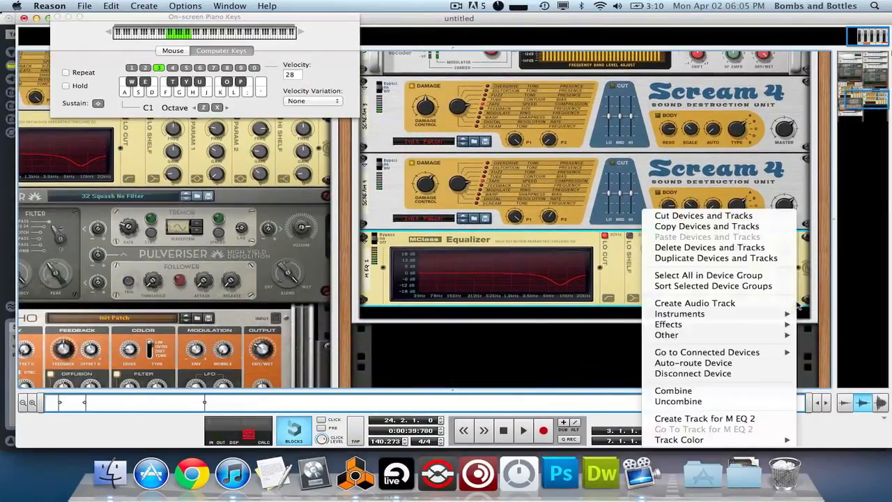
pyautogui.moveTo(760, 325)
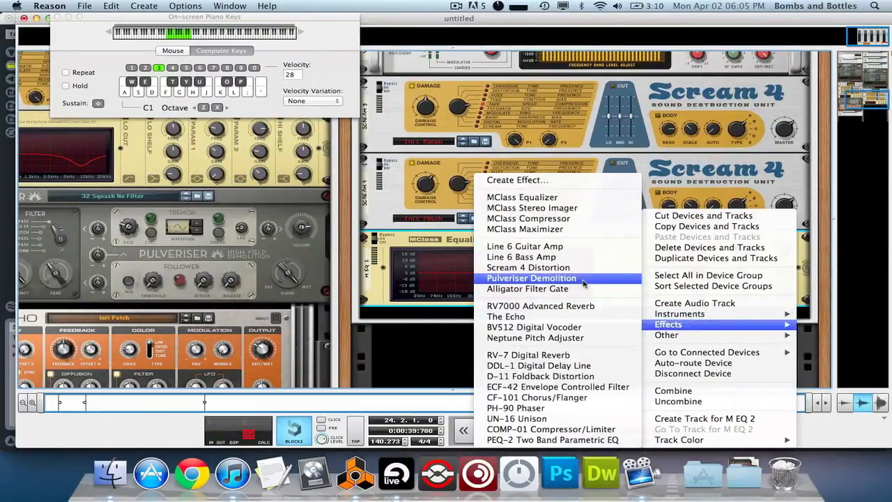
pyautogui.click(584, 282)
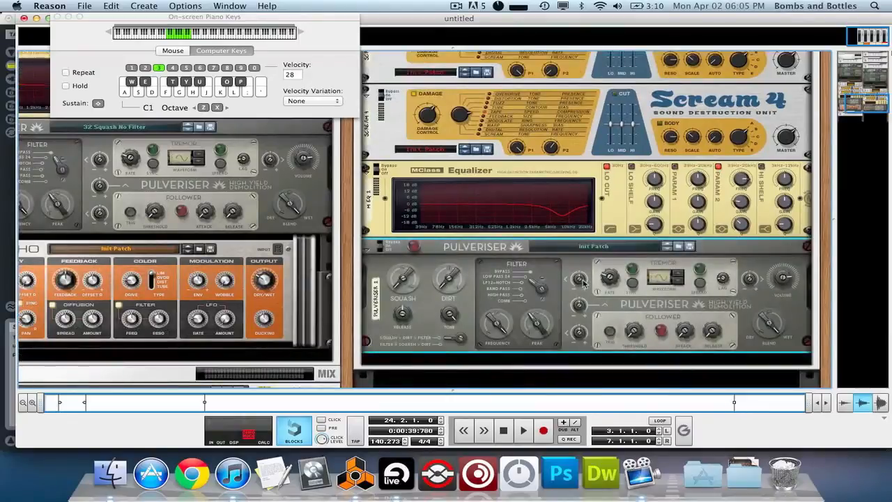
pyautogui.hscroll(-1, 584, 282)
pyautogui.moveTo(561, 287); pyautogui.dragTo(562, 276)
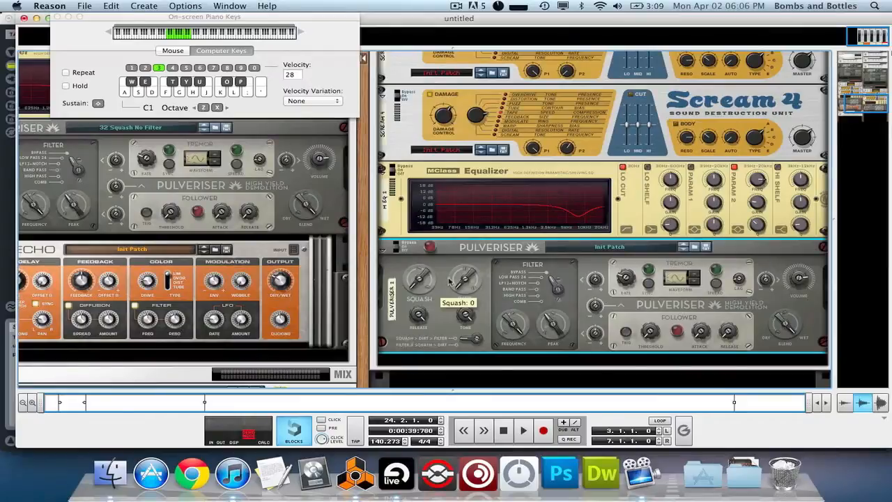
# Step: Following the original Pulveriser, set the new one's Squash to 40 and Dirt to 79
pyautogui.hscroll(-4, 450, 281)
pyautogui.hscroll(-2, 450, 281)
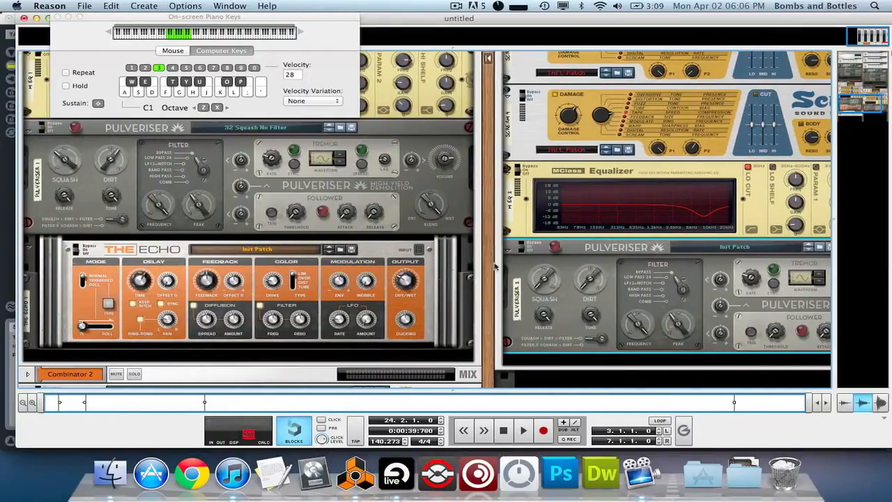
pyautogui.click(61, 161)
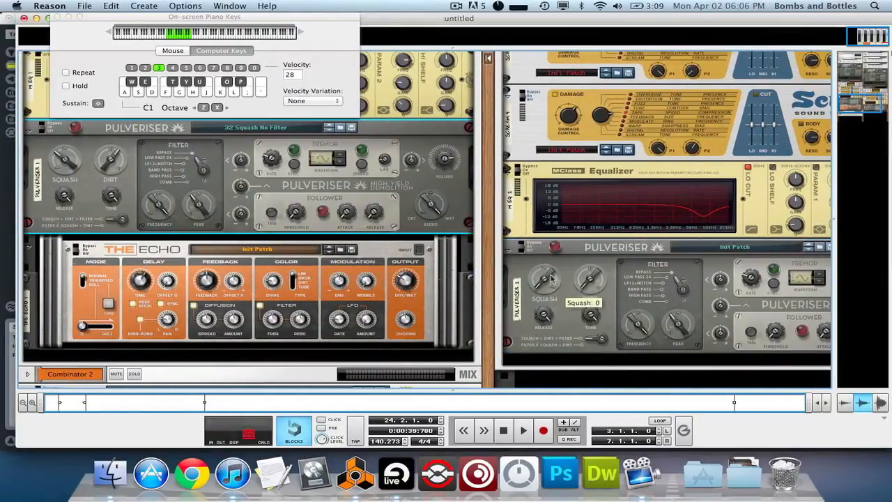
pyautogui.hscroll(2, 547, 279)
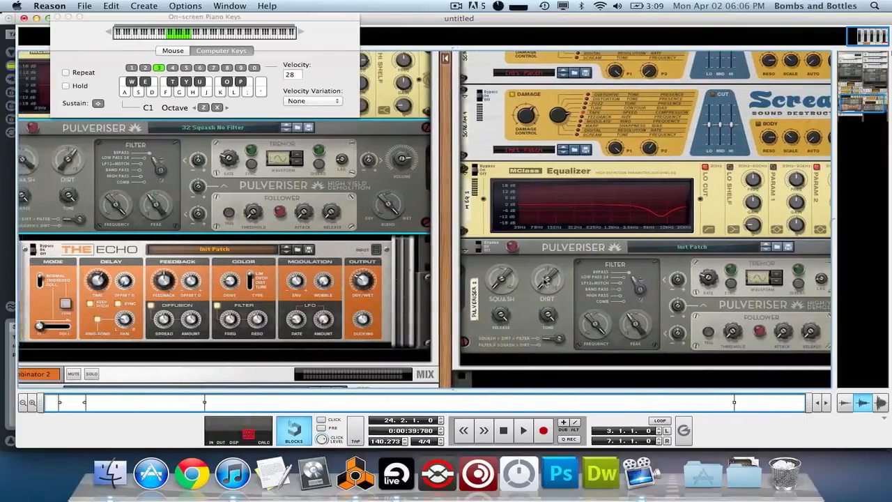
pyautogui.click(517, 281)
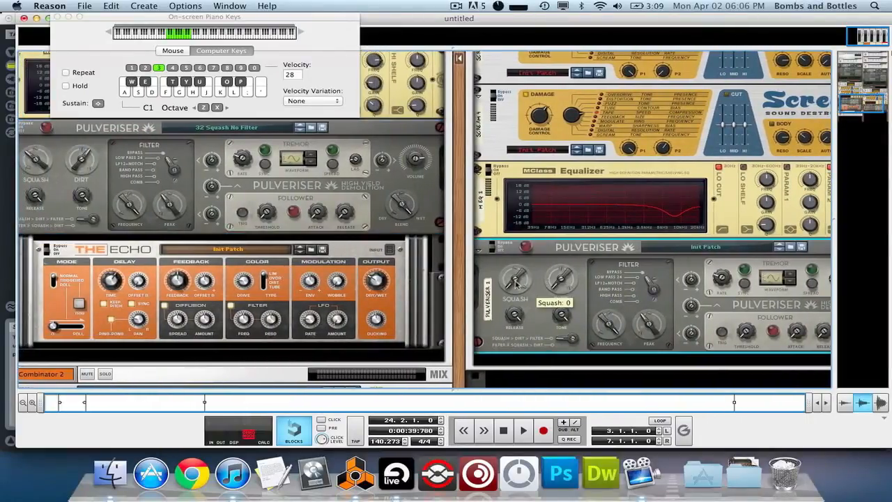
pyautogui.moveTo(517, 280); pyautogui.dragTo(514, 272)
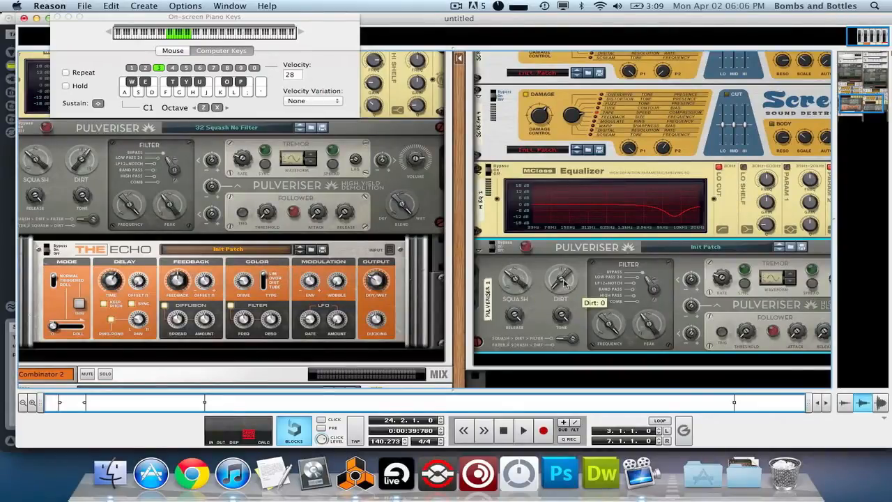
pyautogui.moveTo(556, 270); pyautogui.dragTo(556, 253)
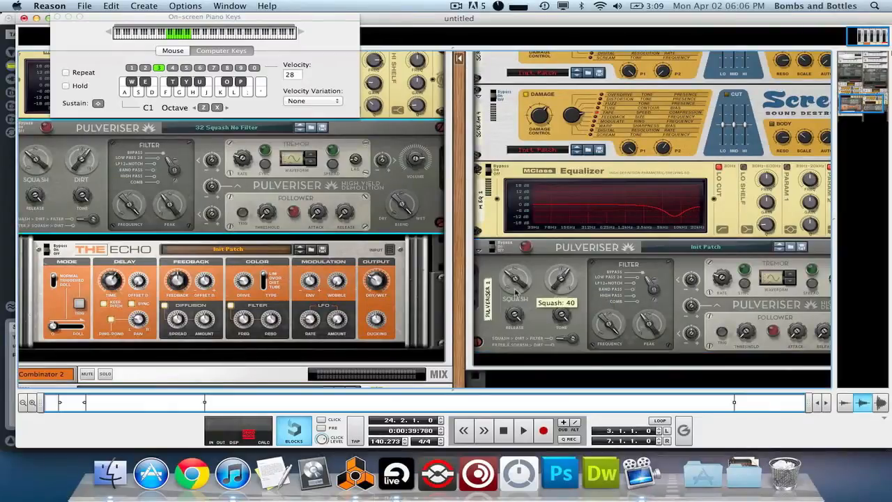
pyautogui.hscroll(5, 558, 282)
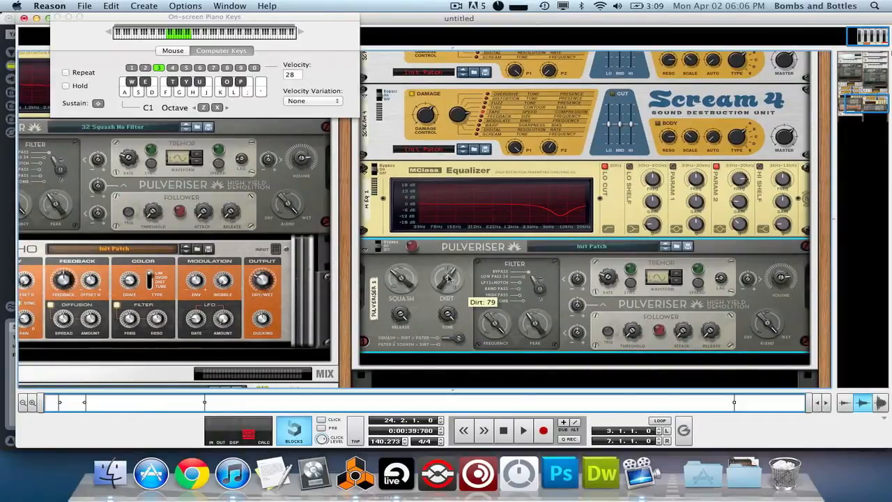
pyautogui.scroll(3, 448, 279)
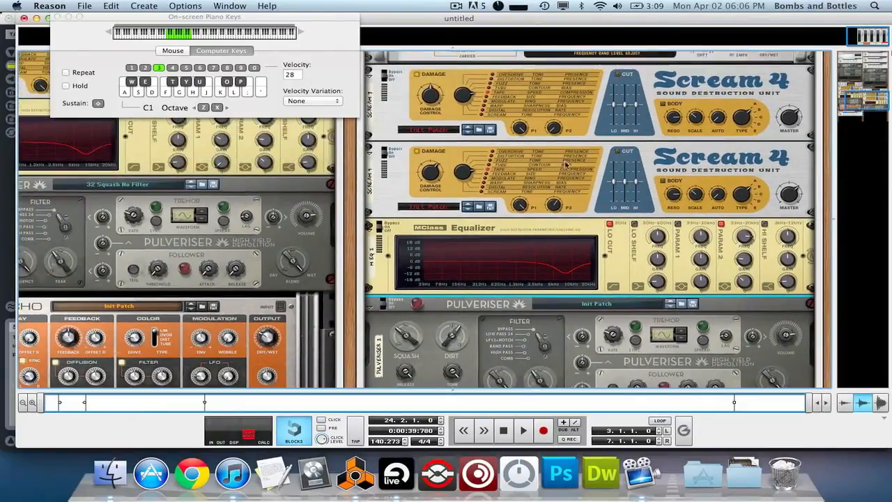
pyautogui.scroll(-6, 646, 212)
pyautogui.scroll(4, 646, 211)
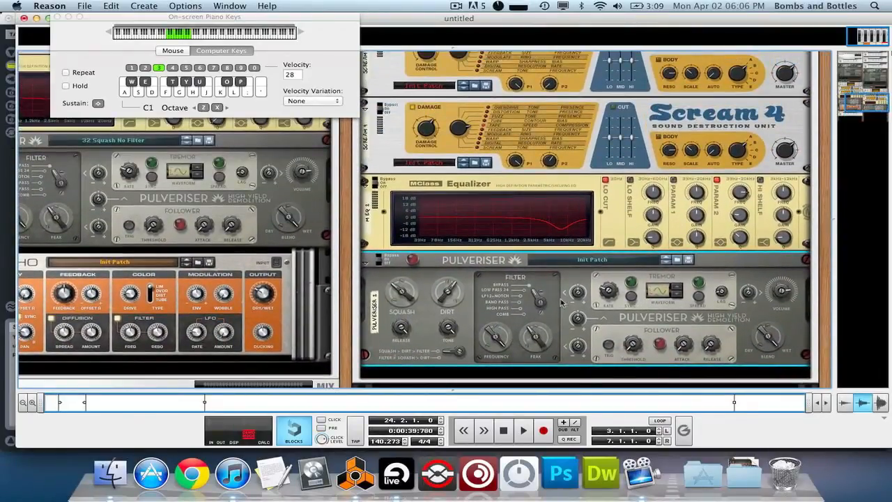
# Step: Play test notes to hear the bass through the newly added Pulveriser
pyautogui.press('e')
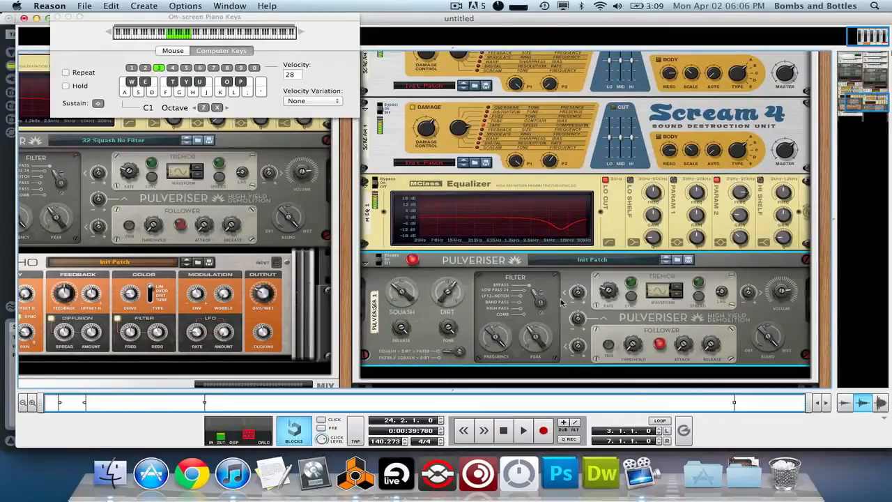
pyautogui.press('e')
pyautogui.scroll(-2, 561, 301)
pyautogui.hscroll(-2, 561, 301)
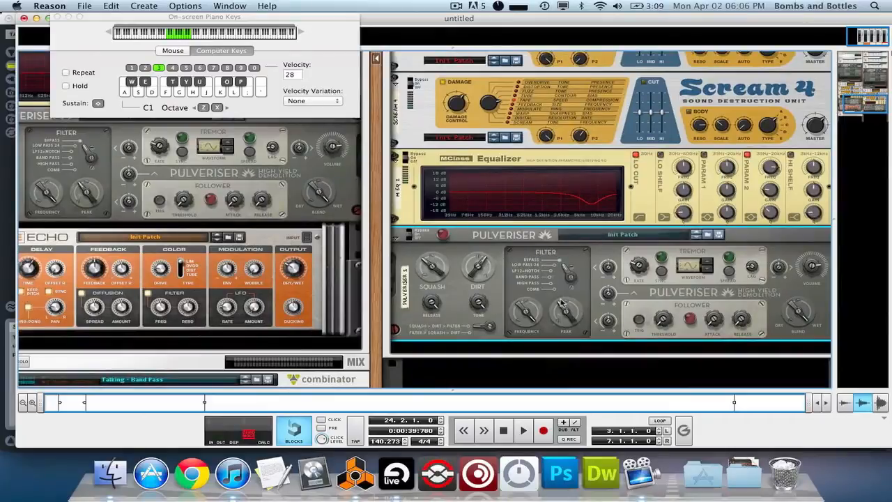
pyautogui.moveTo(564, 301)
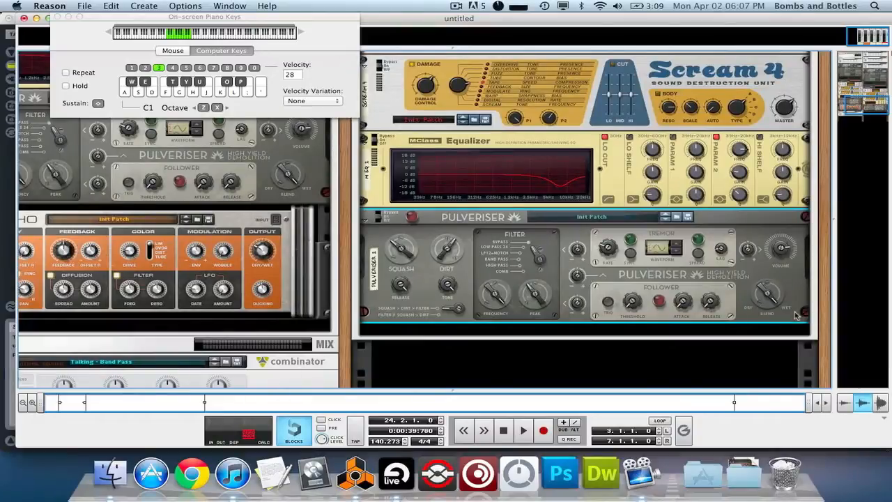
# Step: Add The Echo below the new Pulveriser and match its Dry/Wet Balance to the original Echo's 40
pyautogui.rightClick(801, 309)
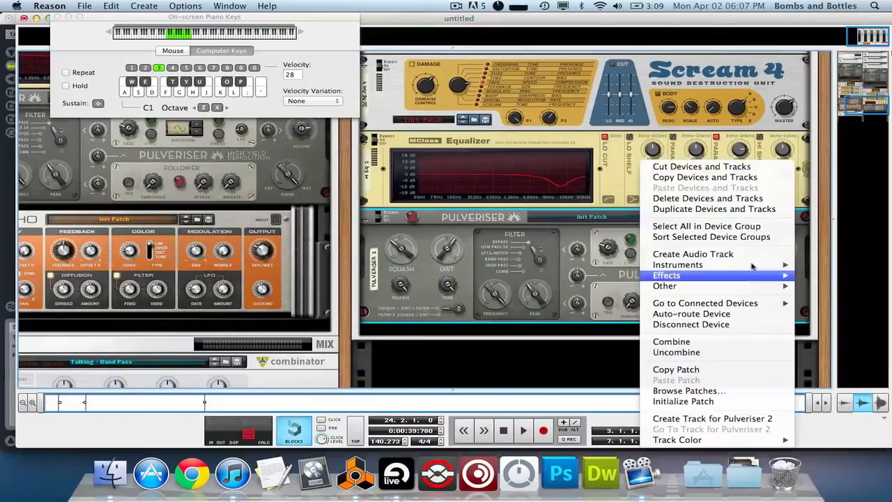
pyautogui.moveTo(748, 282)
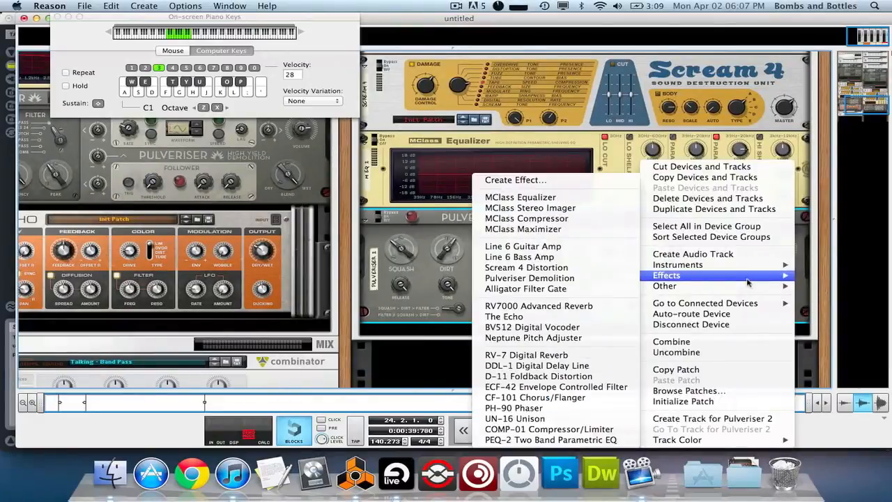
pyautogui.click(588, 317)
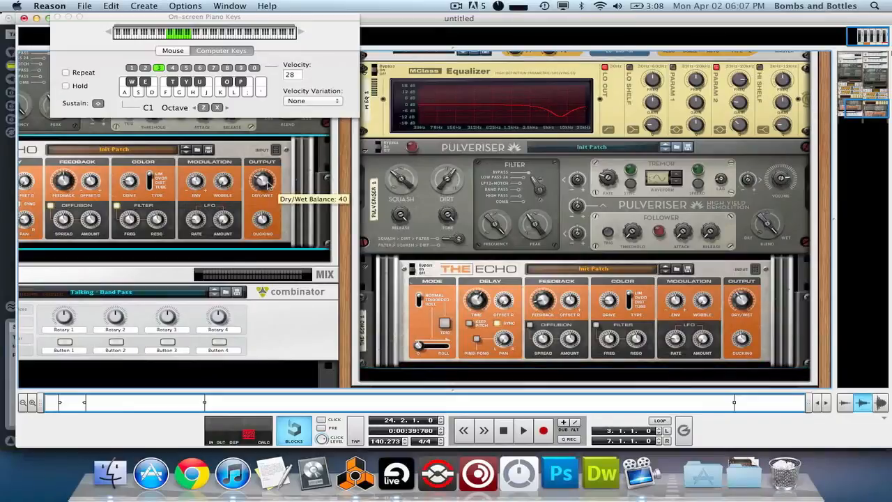
pyautogui.moveTo(744, 304); pyautogui.dragTo(745, 313)
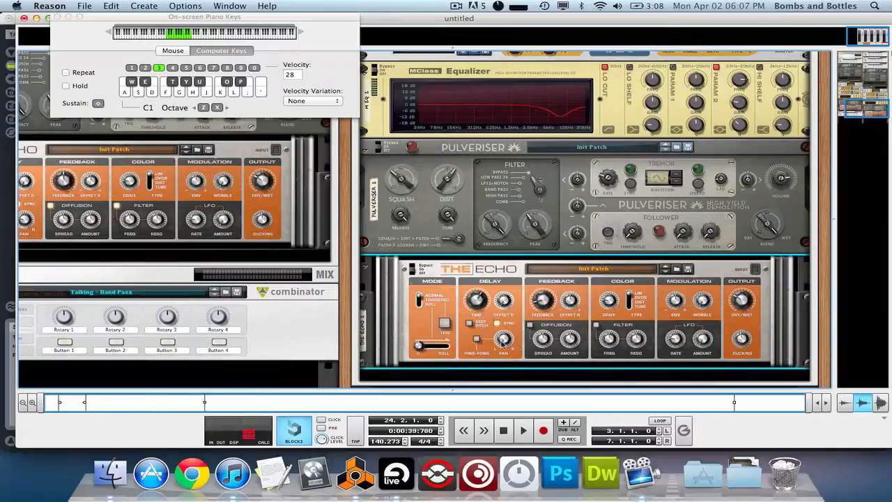
# Step: Following the original Echo, turn on ping-pong mode, diffusion and the filter on the new one and set Ducking to 61
pyautogui.hscroll(-3, 515, 328)
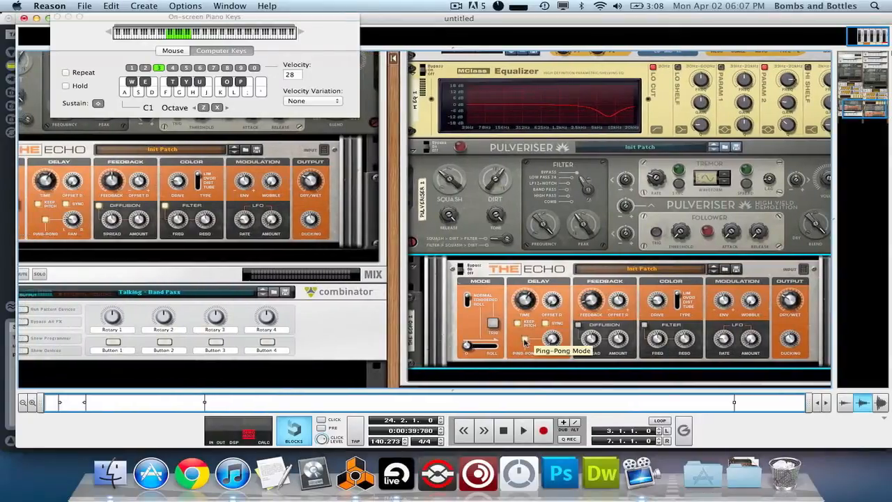
pyautogui.moveTo(791, 349)
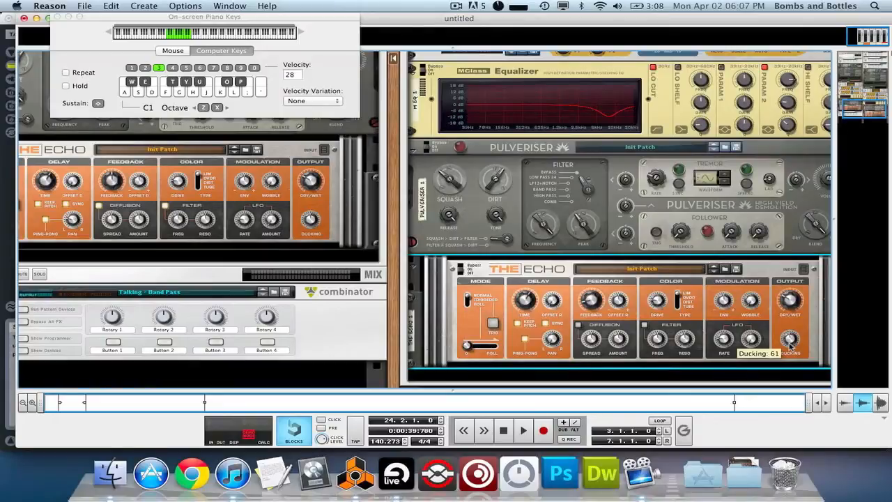
pyautogui.moveTo(532, 299)
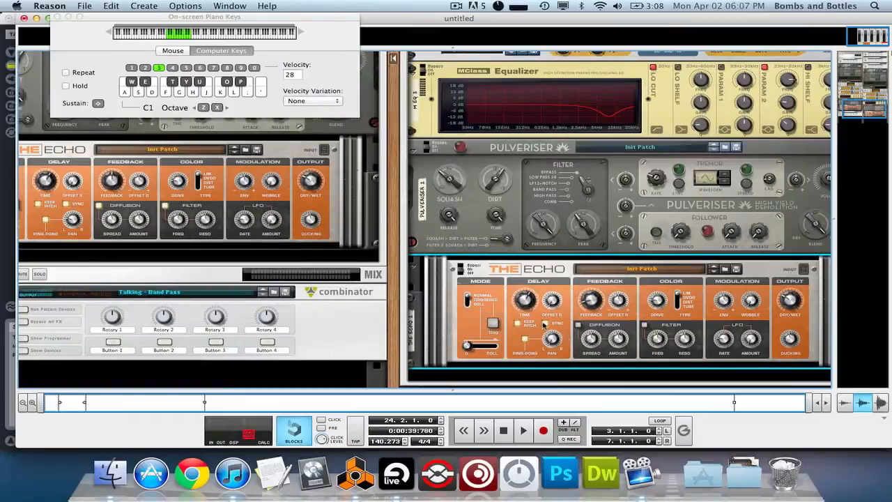
pyautogui.moveTo(554, 339)
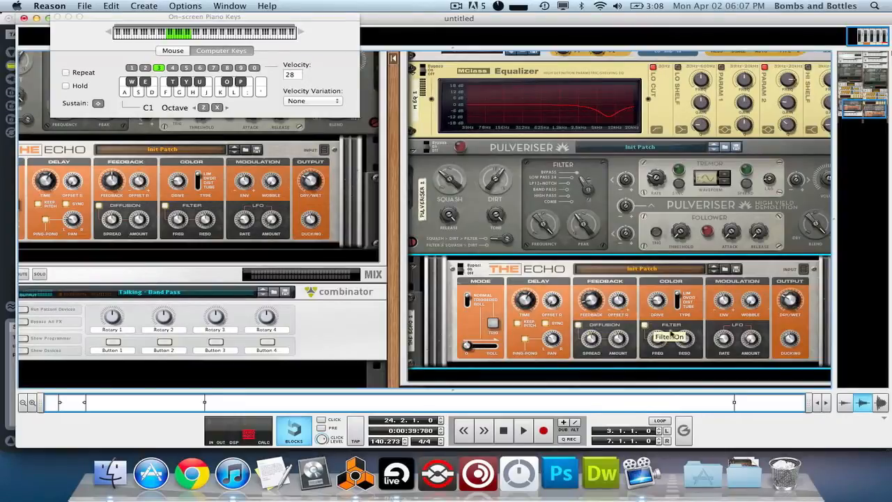
# Step: Play test notes to hear the bass through the new Echo
pyautogui.press('e')
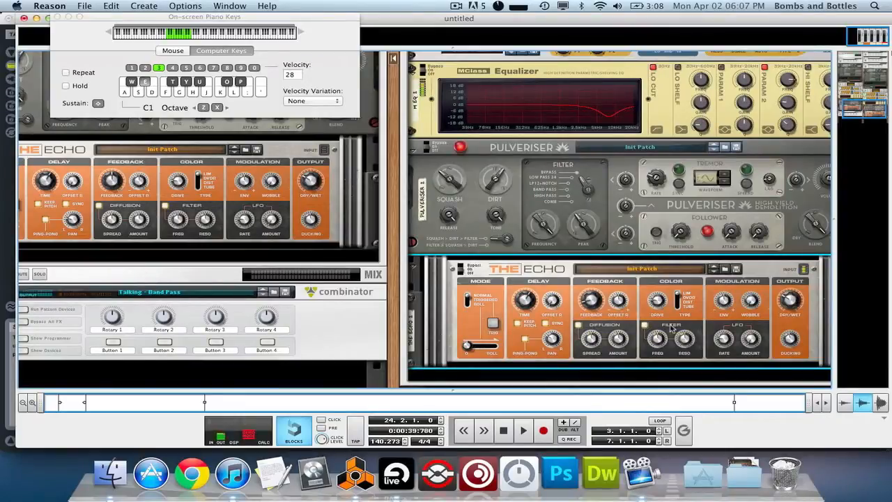
pyautogui.press('e')
pyautogui.press('e')
pyautogui.press('e')
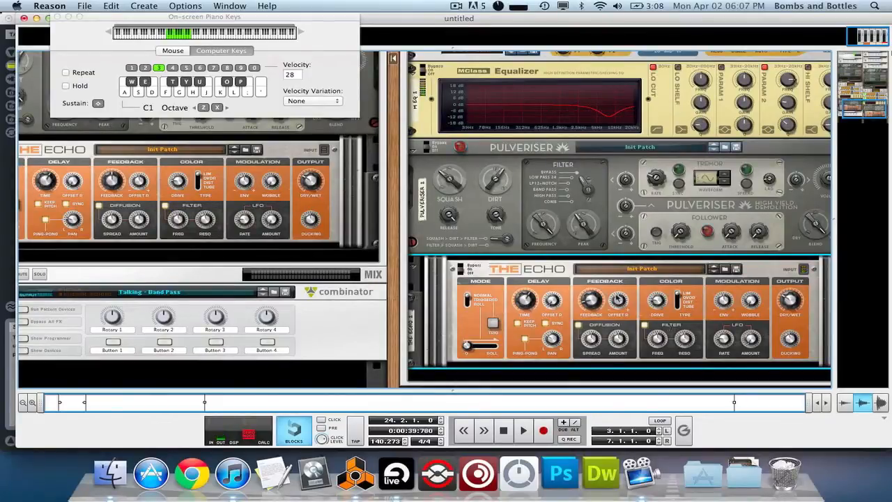
pyautogui.moveTo(619, 300)
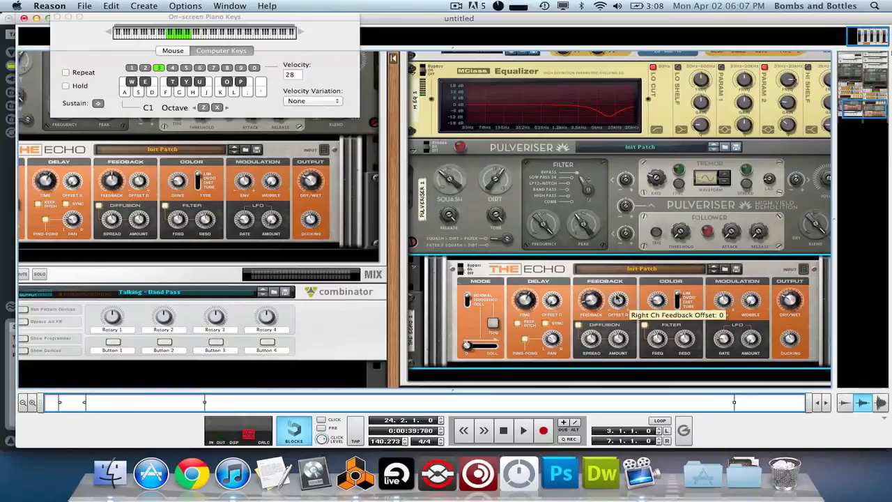
# Step: Set the new Thor's Filter 2 frequency to 260 Hz while auditioning it with test notes
pyautogui.hscroll(10, 619, 300)
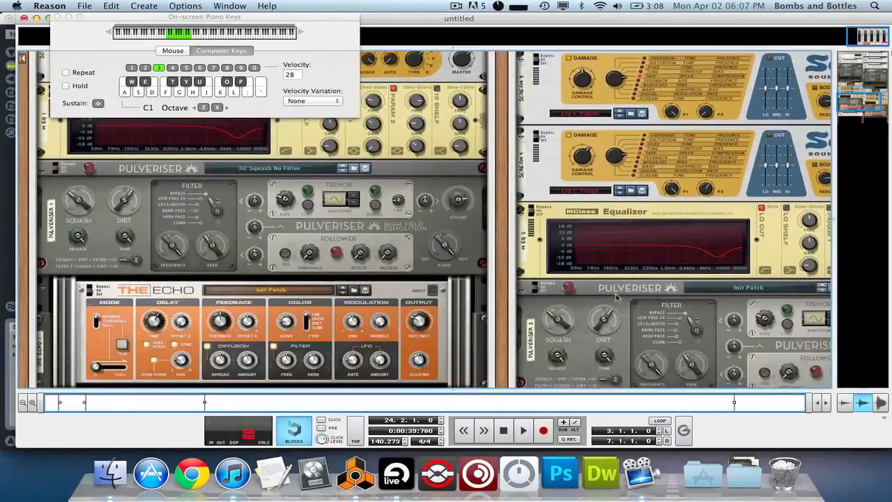
pyautogui.scroll(-1, 616, 297)
pyautogui.hscroll(8, 616, 298)
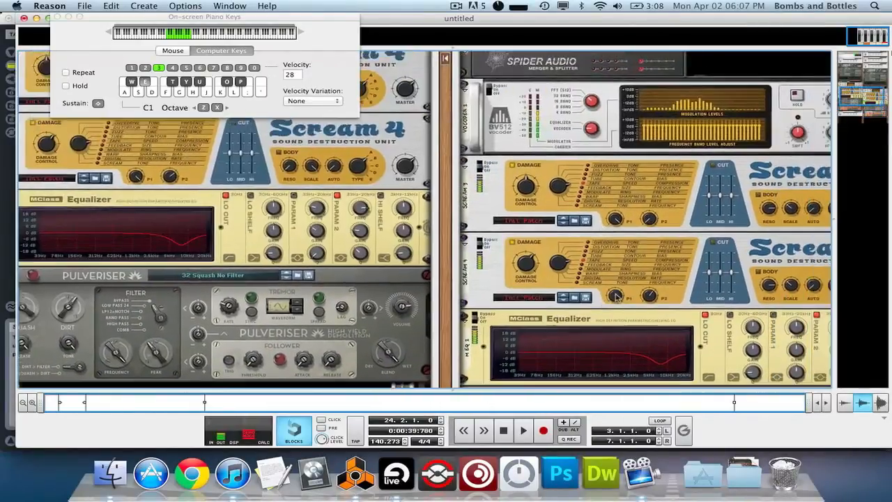
pyautogui.scroll(8, 617, 297)
pyautogui.hscroll(4, 627, 272)
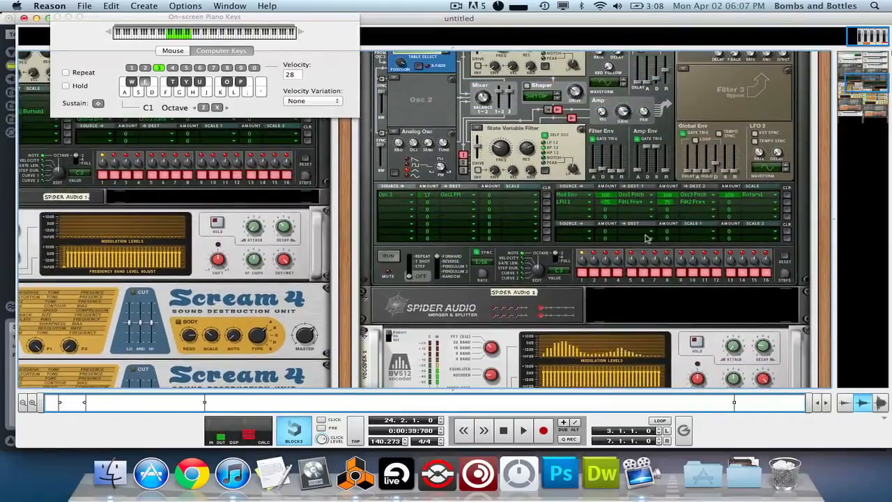
pyautogui.scroll(5, 647, 238)
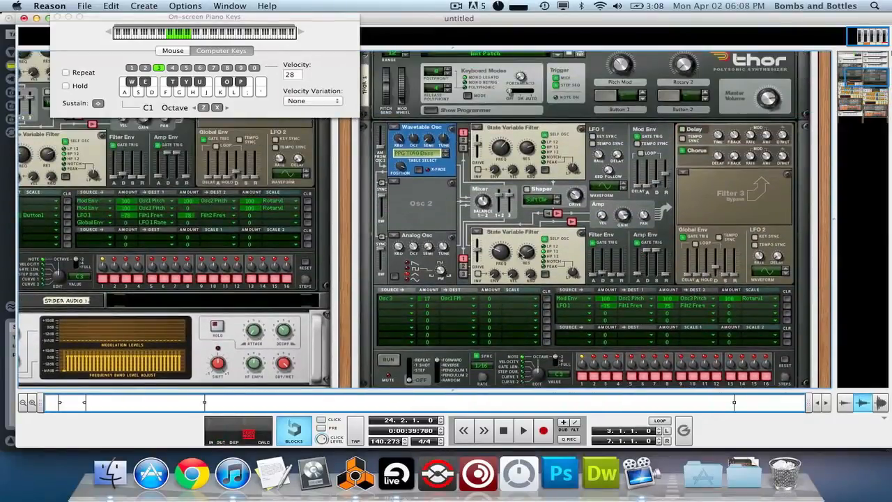
pyautogui.moveTo(496, 251)
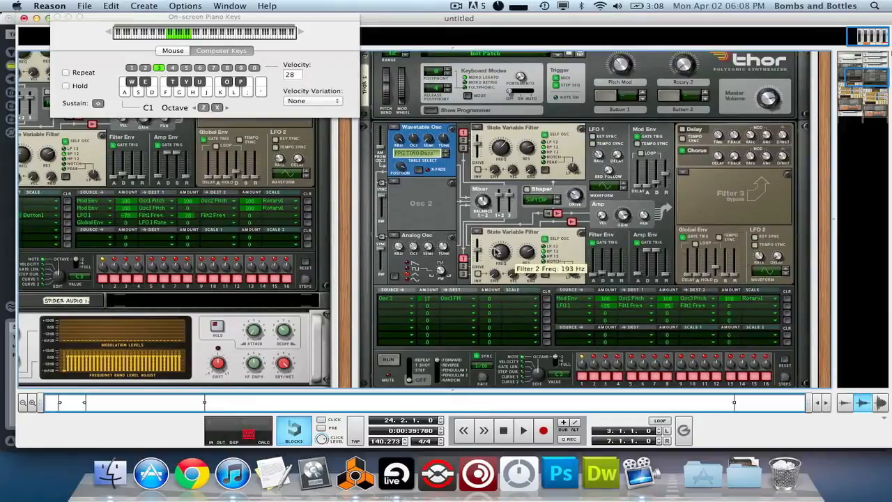
pyautogui.press('e')
pyautogui.moveTo(503, 256); pyautogui.dragTo(503, 254)
pyautogui.press('e')
pyautogui.scroll(-5, 503, 258)
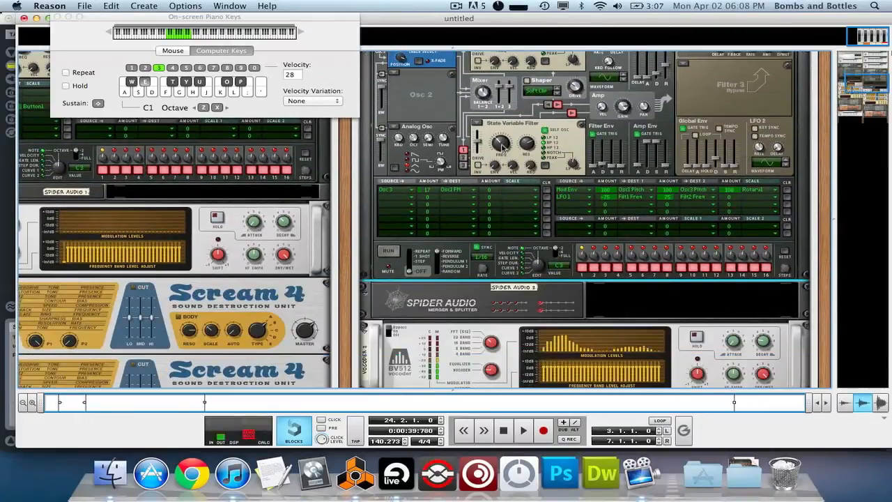
pyautogui.moveTo(500, 148)
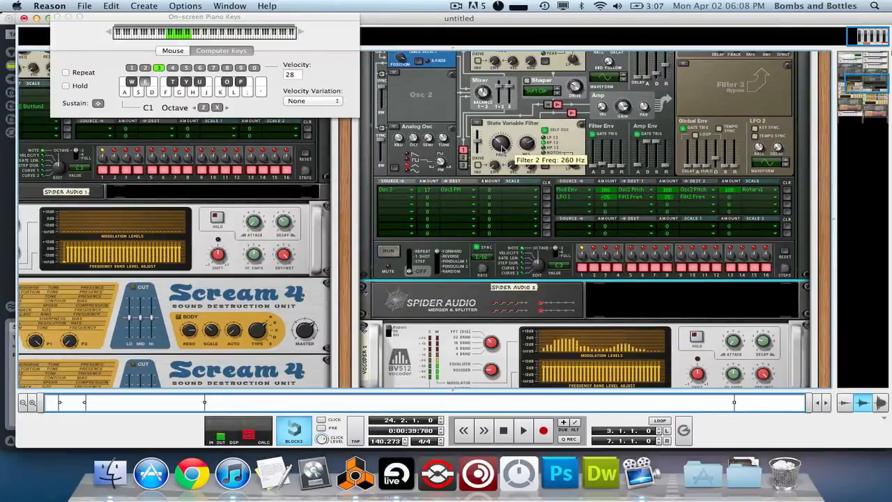
# Step: Review the rebuilt device chain from Thor's programmer down to The Echo and back
pyautogui.scroll(1, 547, 172)
pyautogui.scroll(2, 547, 173)
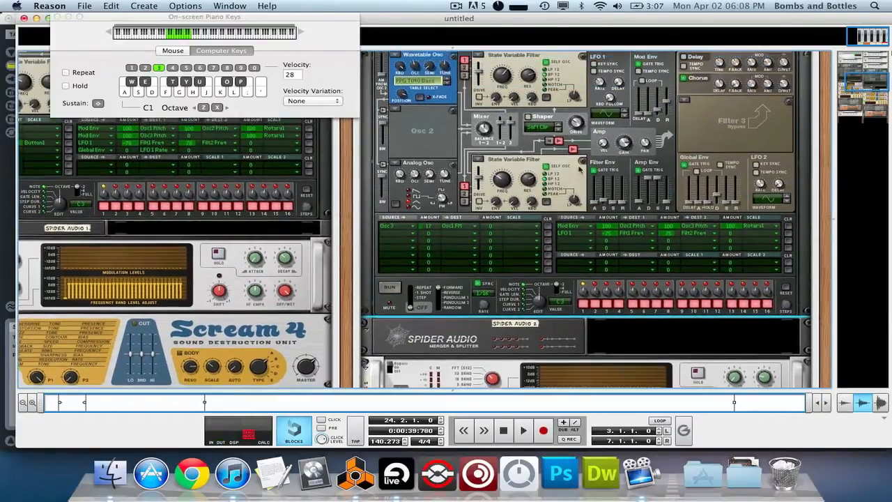
pyautogui.scroll(2, 703, 144)
pyautogui.scroll(1, 703, 144)
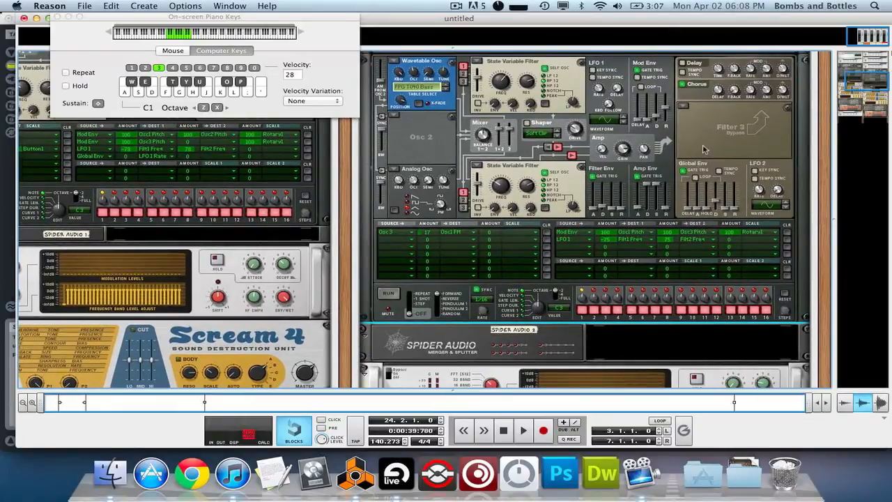
pyautogui.scroll(-15, 703, 144)
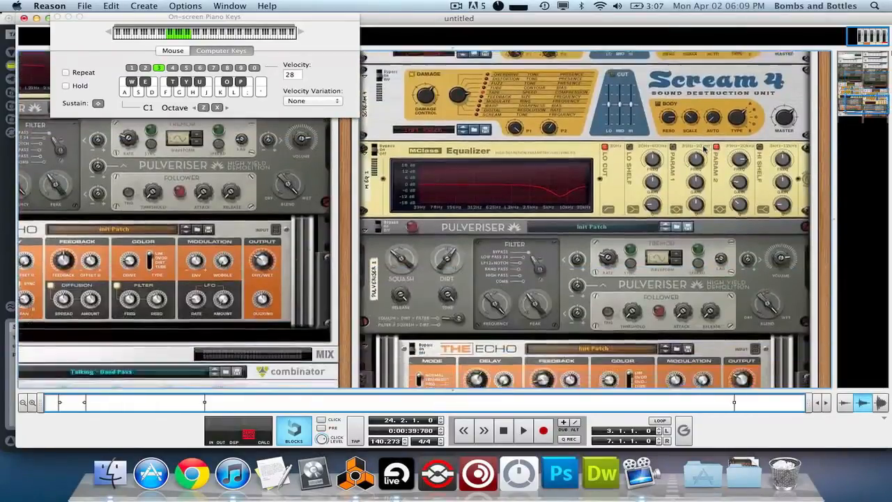
pyautogui.scroll(-15, 727, 212)
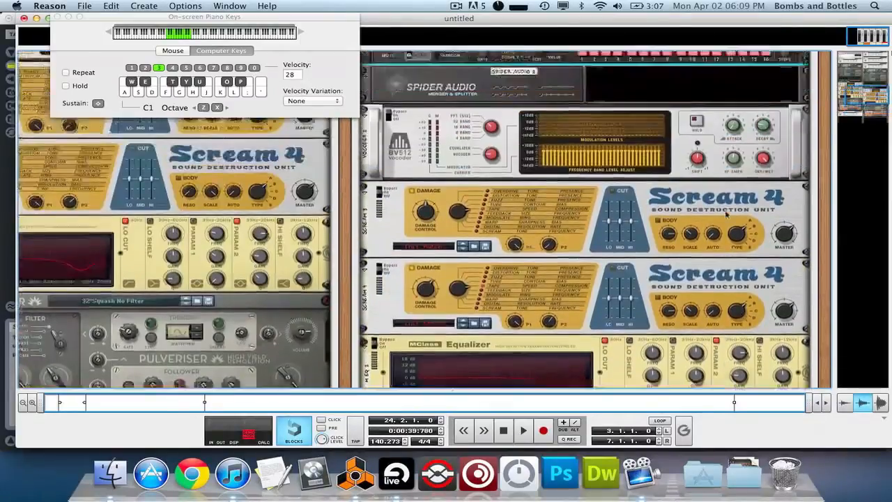
pyautogui.scroll(5, 727, 212)
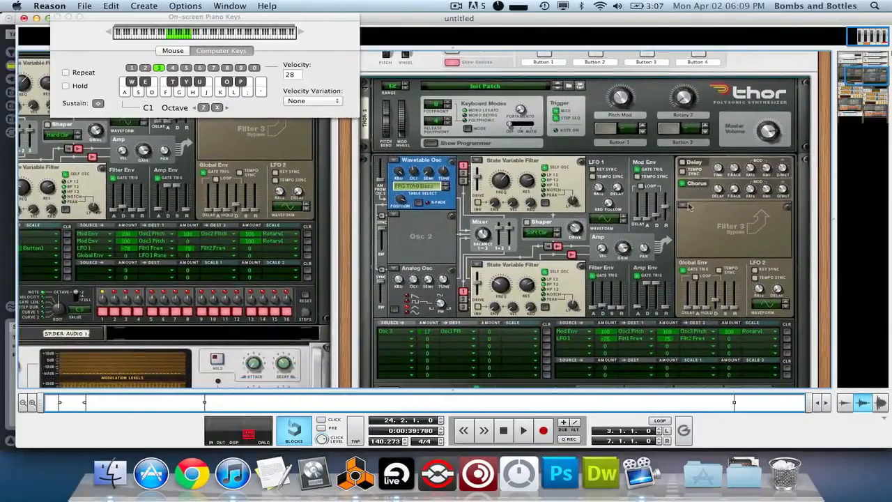
# Step: Try a Comb Filter in the new Thor's Filter 3 slot, varying its frequency with test notes, and return the slot to Bypass
pyautogui.click(686, 206)
pyautogui.click(699, 186)
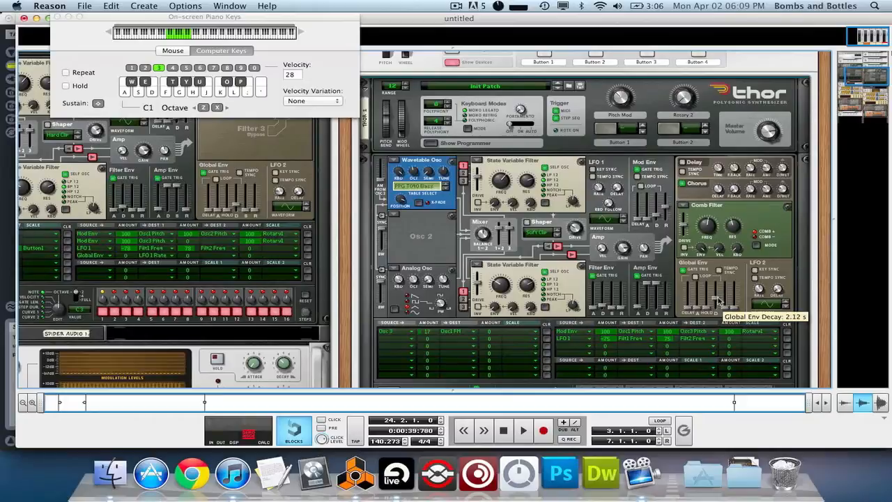
pyautogui.press('e')
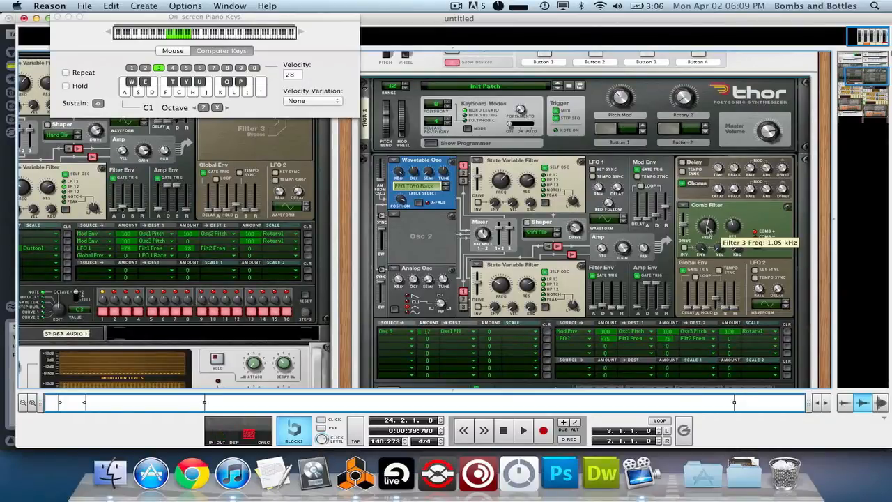
pyautogui.press('e')
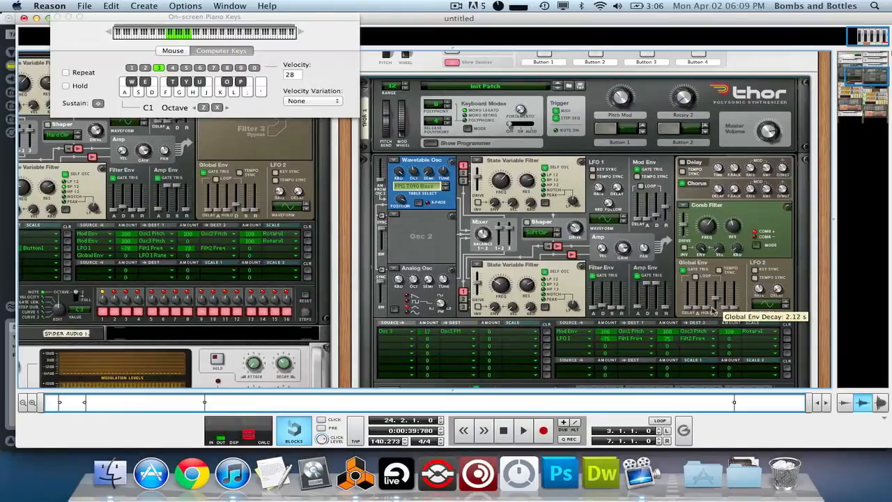
pyautogui.moveTo(715, 307); pyautogui.dragTo(716, 303)
pyautogui.press('e')
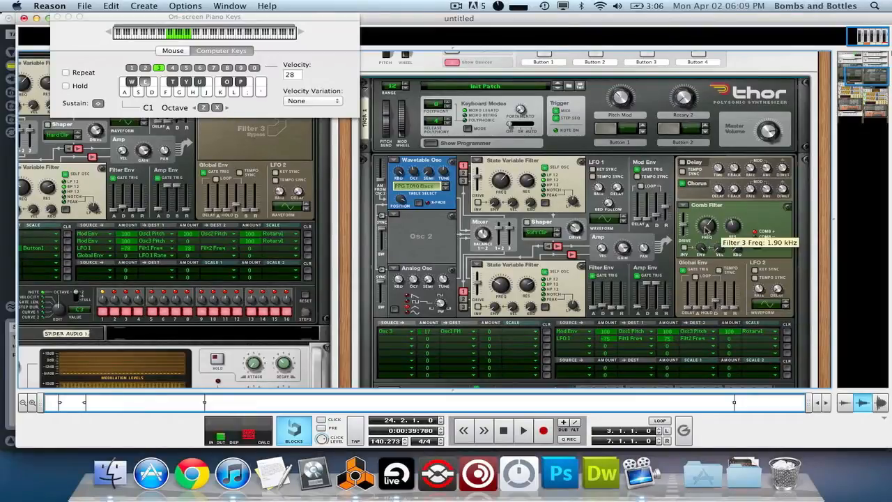
pyautogui.press('e')
pyautogui.moveTo(707, 224); pyautogui.dragTo(707, 228)
pyautogui.press('e')
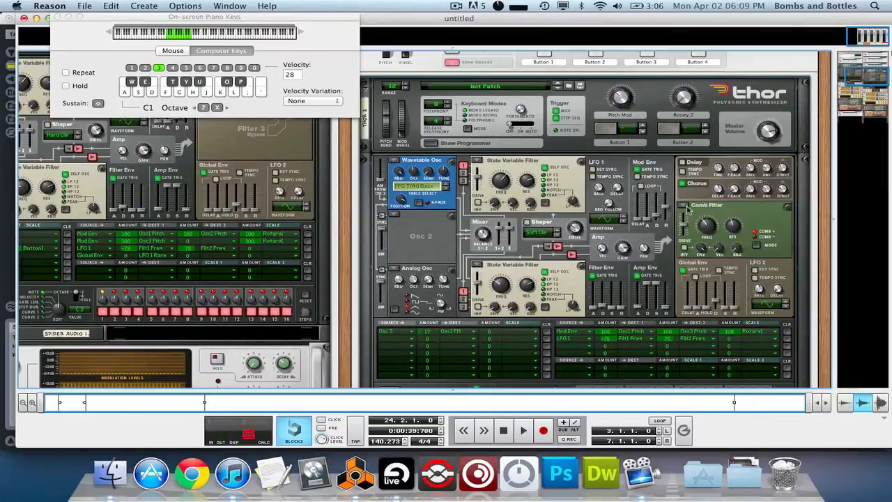
pyautogui.press('e')
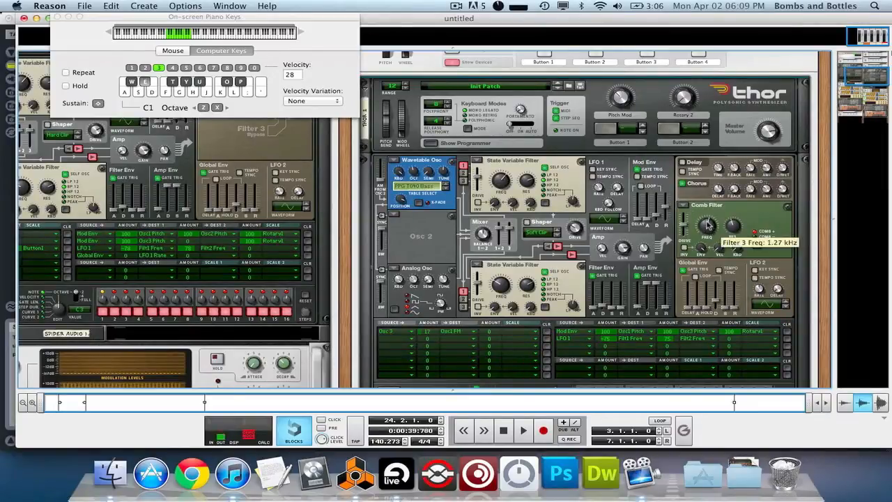
pyautogui.moveTo(711, 230); pyautogui.dragTo(705, 214)
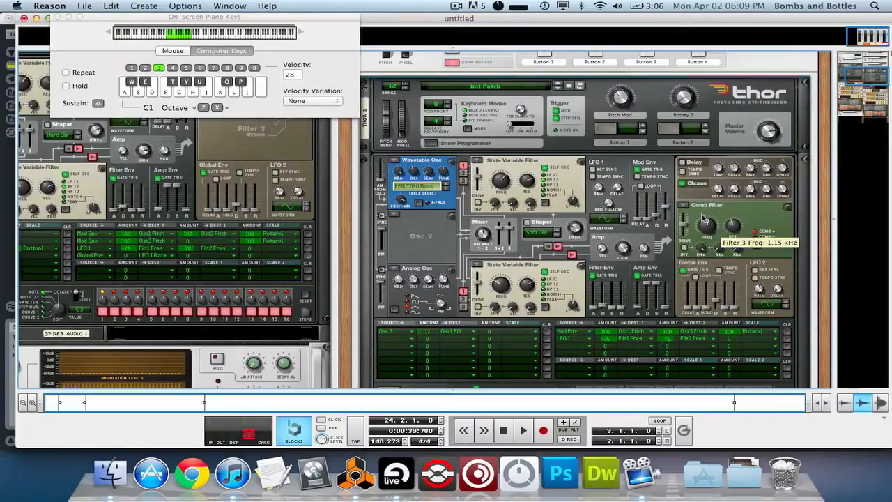
pyautogui.click(693, 211)
pyautogui.click(760, 225)
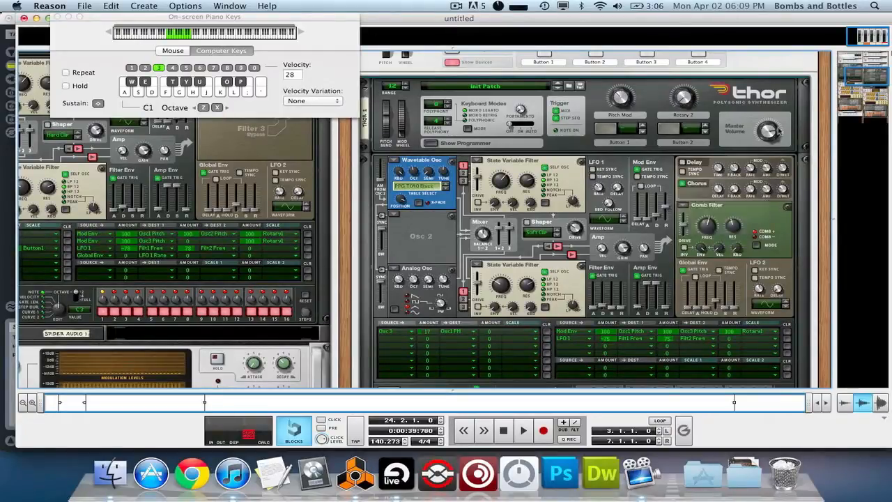
pyautogui.moveTo(300, 20); pyautogui.dragTo(292, 16)
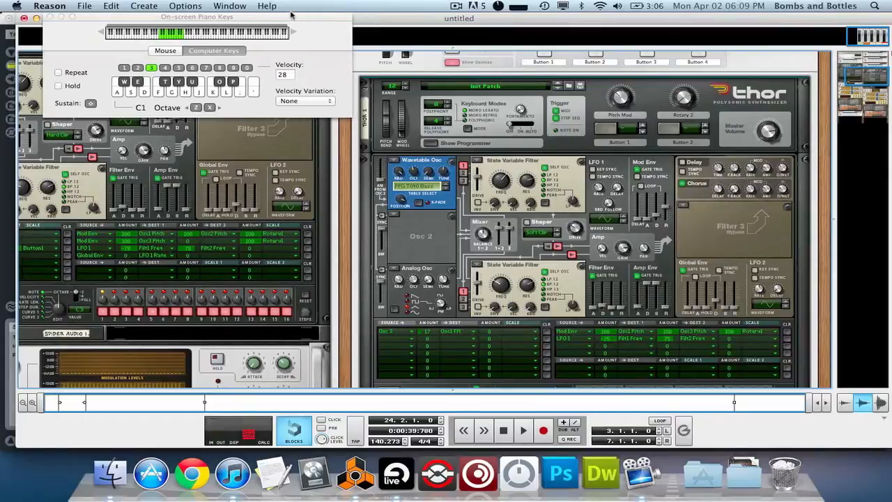
# Step: Review the rebuilt chain from The Echo back up through Pulveriser, equalizer, both Scream 4 units and the vocoder to the new Thor
pyautogui.click(872, 110)
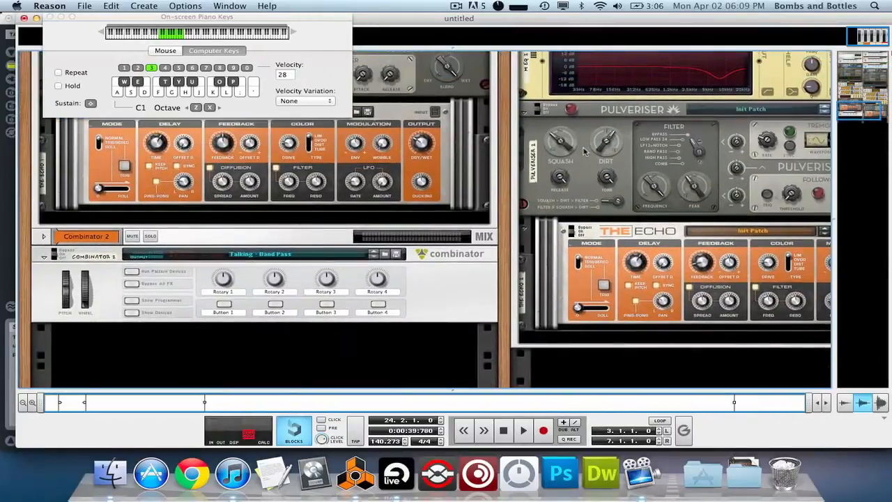
pyautogui.scroll(8, 584, 152)
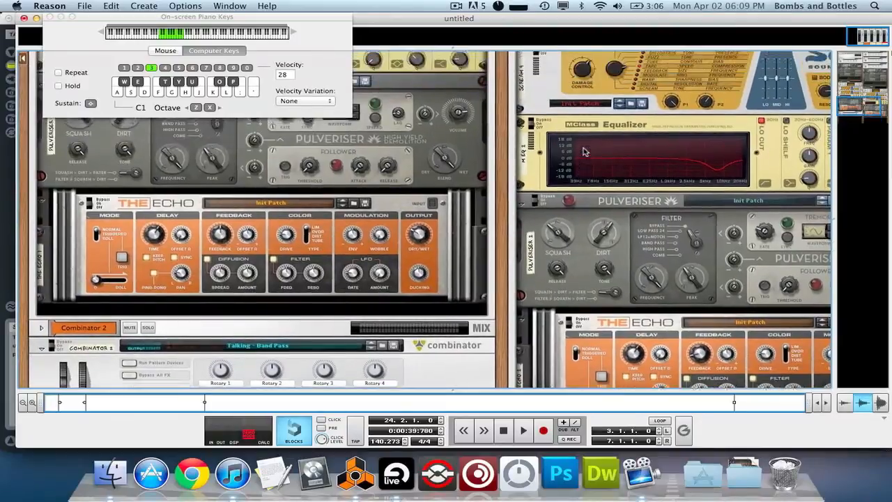
pyautogui.scroll(5, 584, 151)
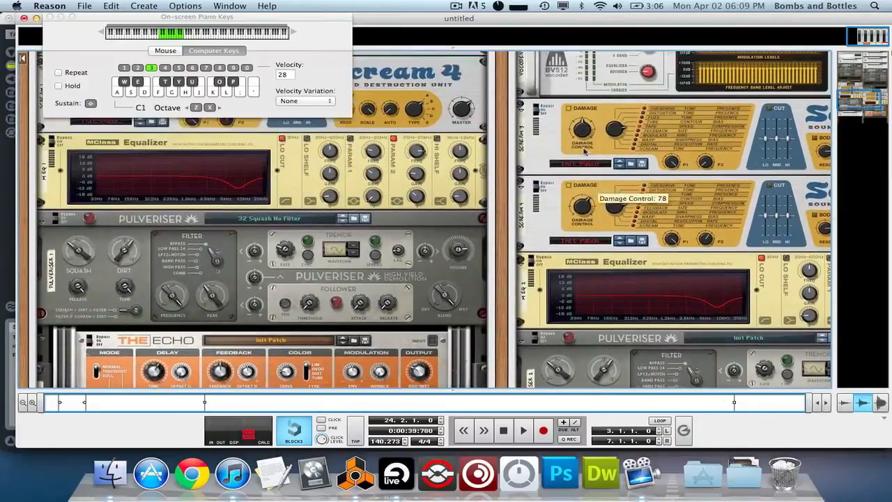
pyautogui.scroll(5, 584, 151)
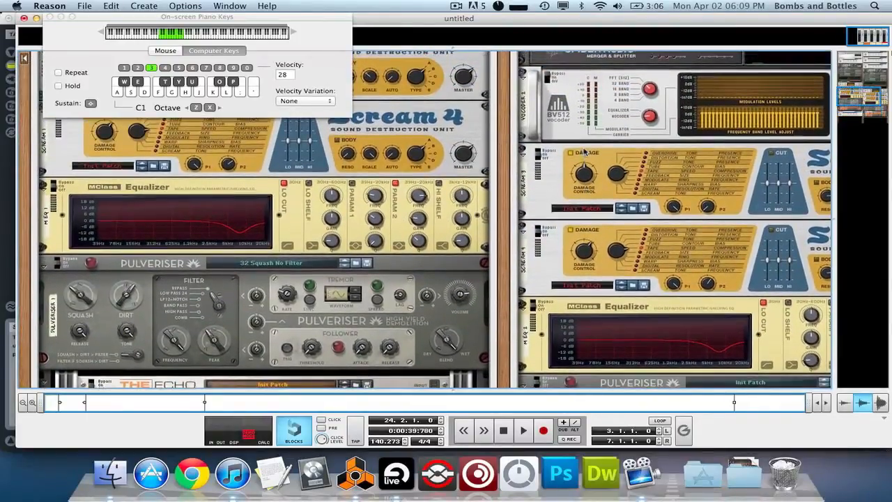
pyautogui.scroll(8, 583, 151)
pyautogui.hscroll(6, 584, 151)
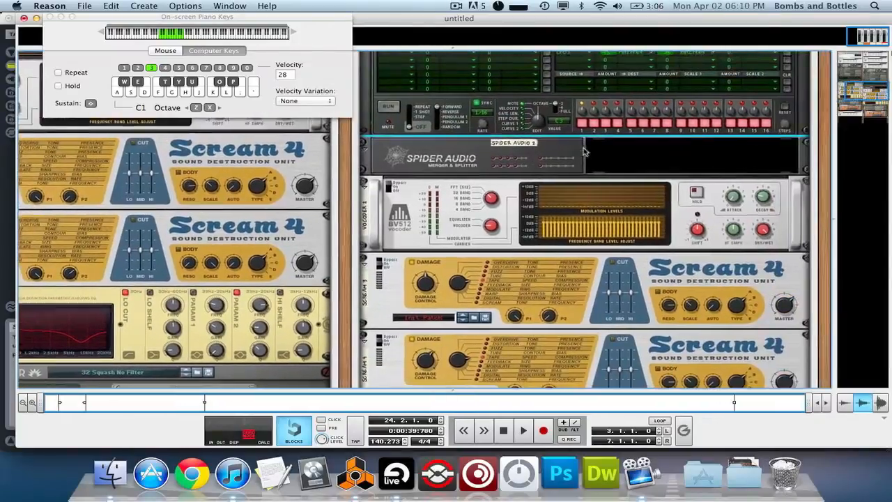
pyautogui.scroll(8, 584, 150)
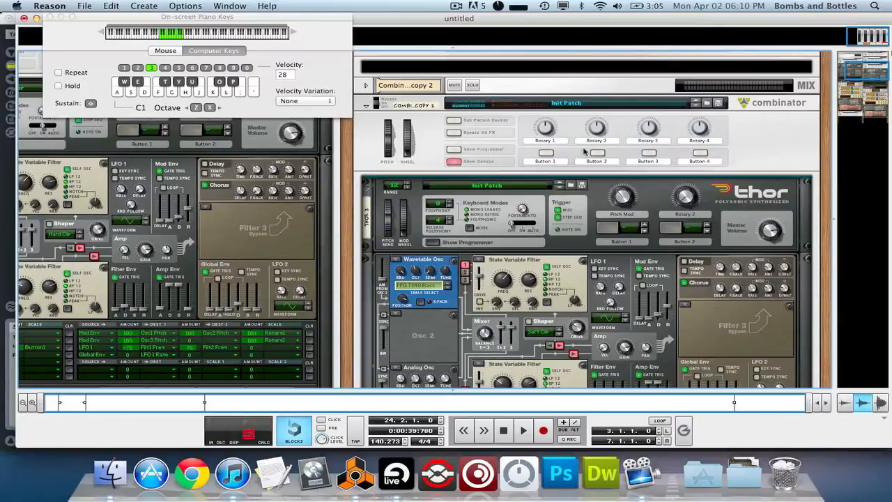
pyautogui.scroll(-2, 687, 274)
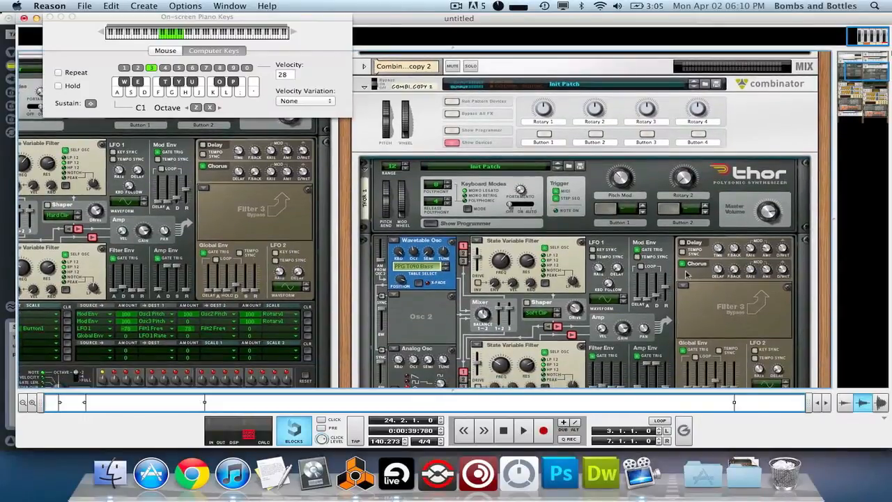
# Step: Play a test note and go over the new Thor's pitch and mod wheels, LFO 1 rate and Mod Env delay
pyautogui.press('e')
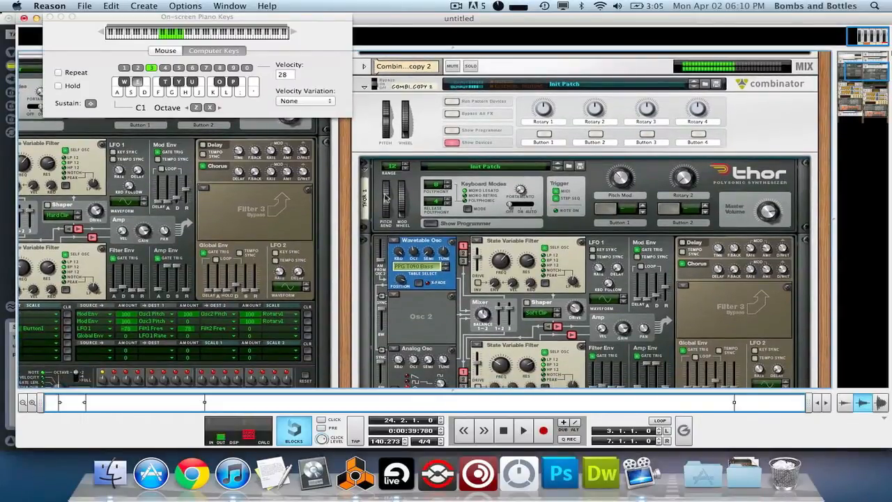
pyautogui.moveTo(386, 200); pyautogui.dragTo(402, 221)
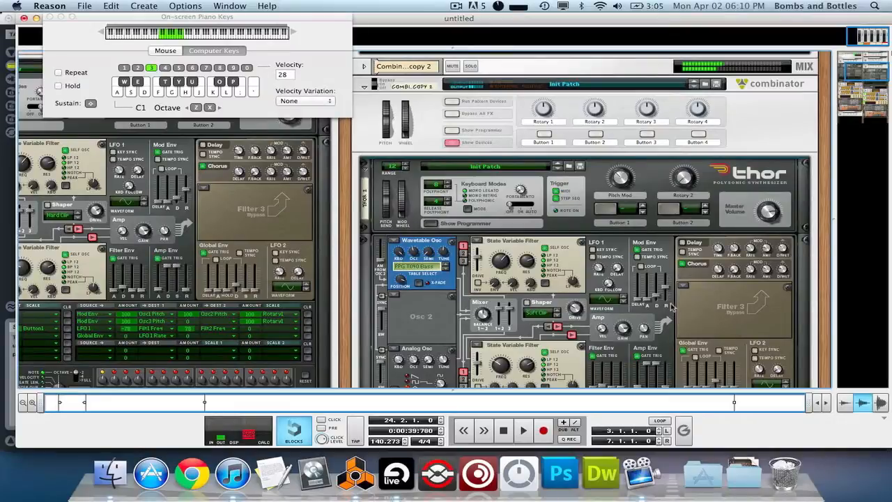
pyautogui.scroll(-1, 617, 253)
pyautogui.moveTo(605, 250)
pyautogui.mouseDown()
pyautogui.moveTo(602, 231)
pyautogui.moveTo(607, 257)
pyautogui.mouseUp()
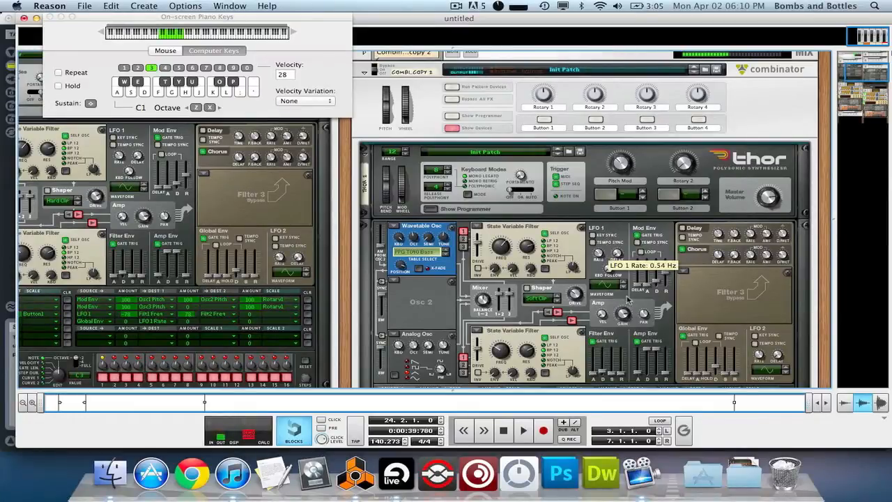
pyautogui.moveTo(639, 268)
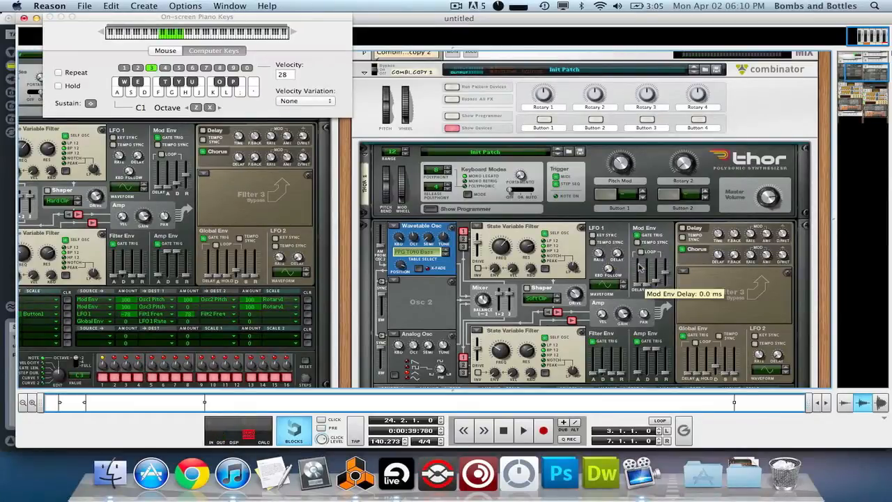
pyautogui.scroll(3, 639, 267)
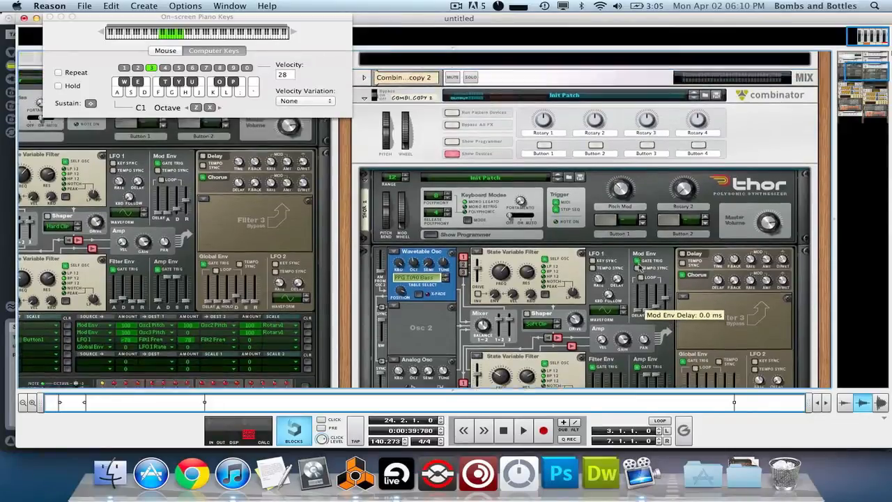
# Step: Close the on-screen piano keys and return to the original KTN - Must Be The Feeling combinator
pyautogui.hscroll(-5, 636, 165)
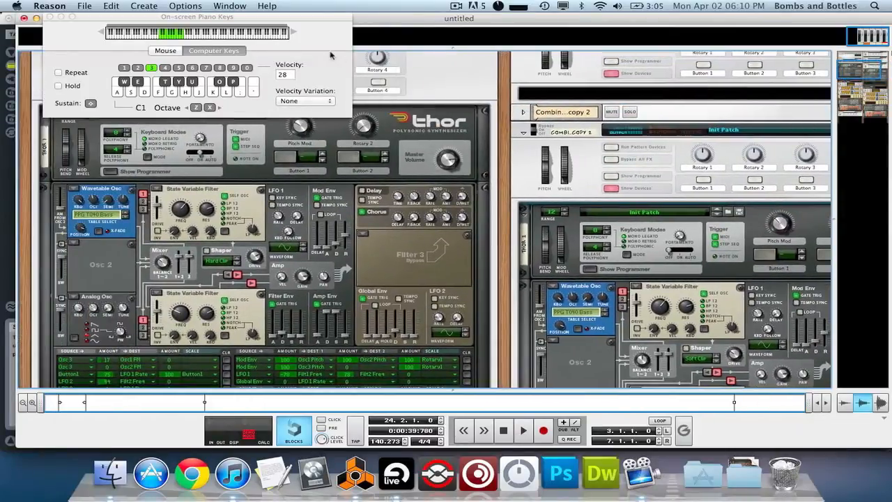
pyautogui.click(49, 17)
pyautogui.scroll(7, 240, 161)
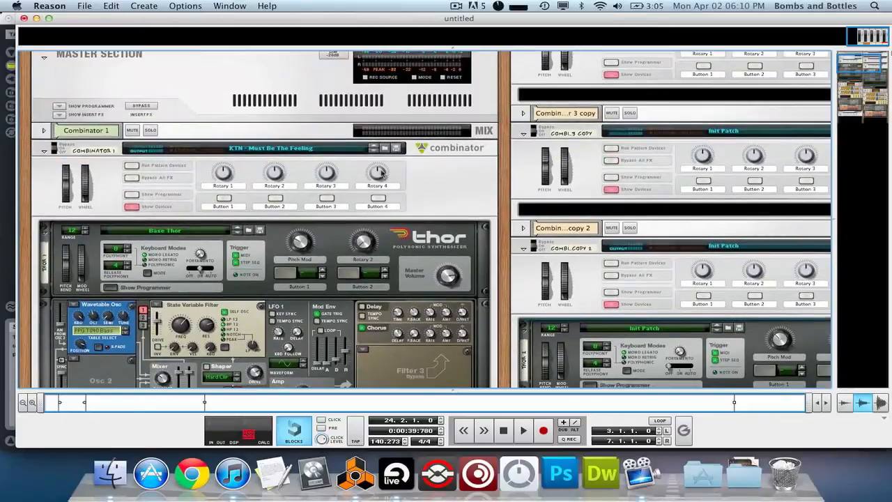